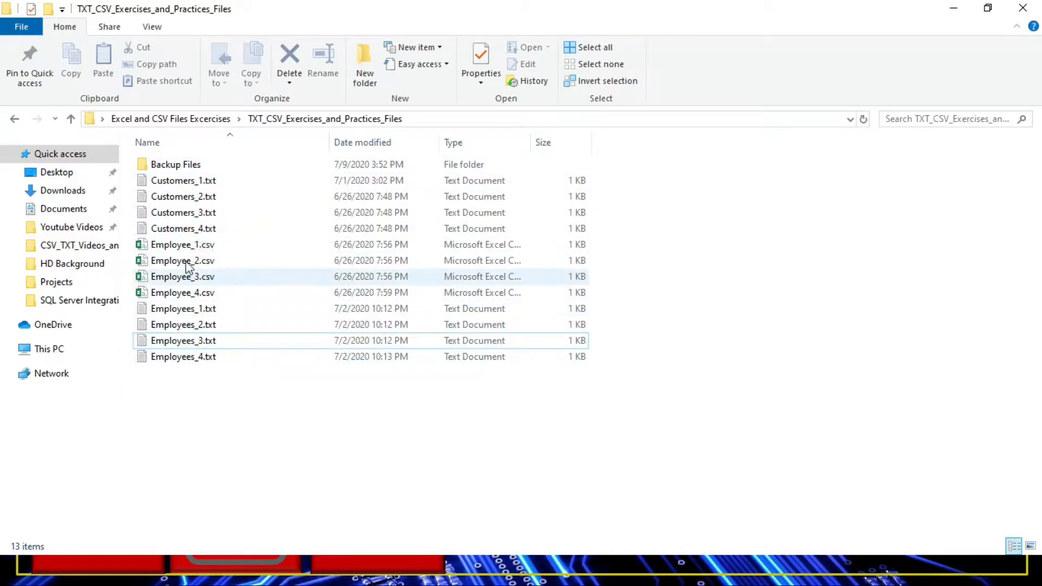
View the contents of Customers_1.txt and Customers_2.txt in Notepad, closing each file after reading it.
right_click(184, 175)
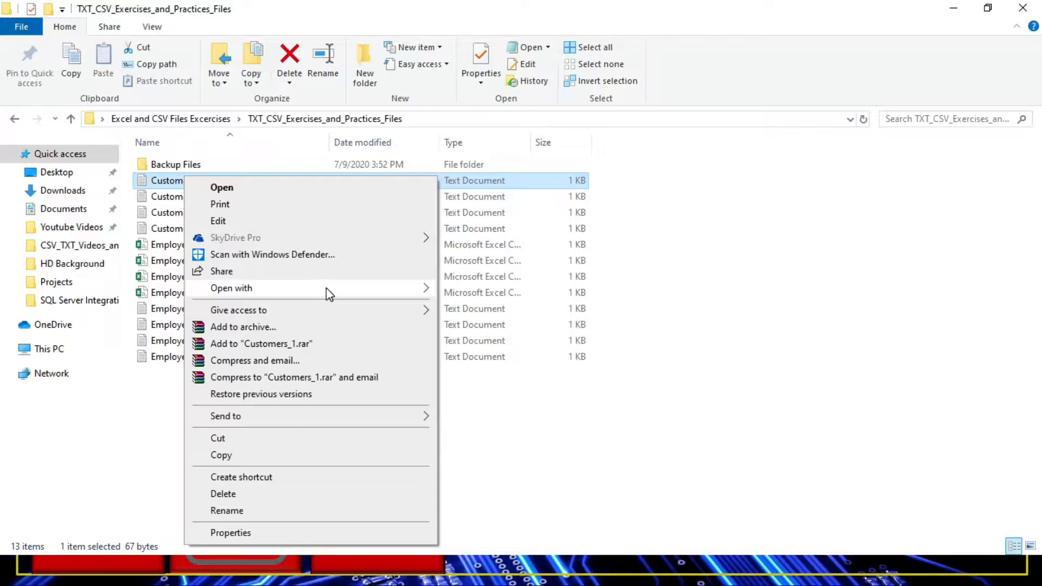
mouse_move(329, 294)
left_click(473, 325)
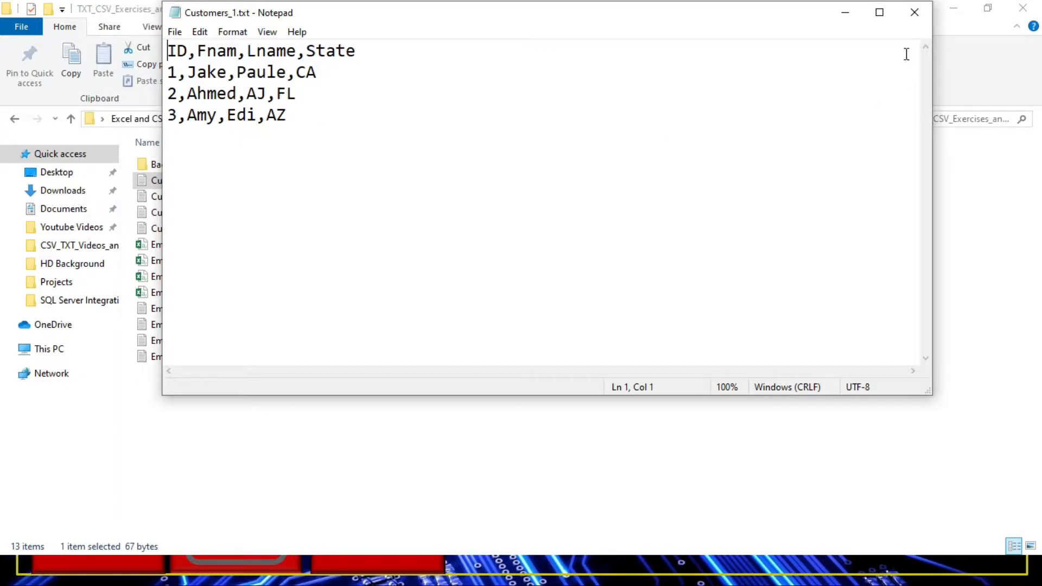
left_click(915, 12)
double_click(202, 197)
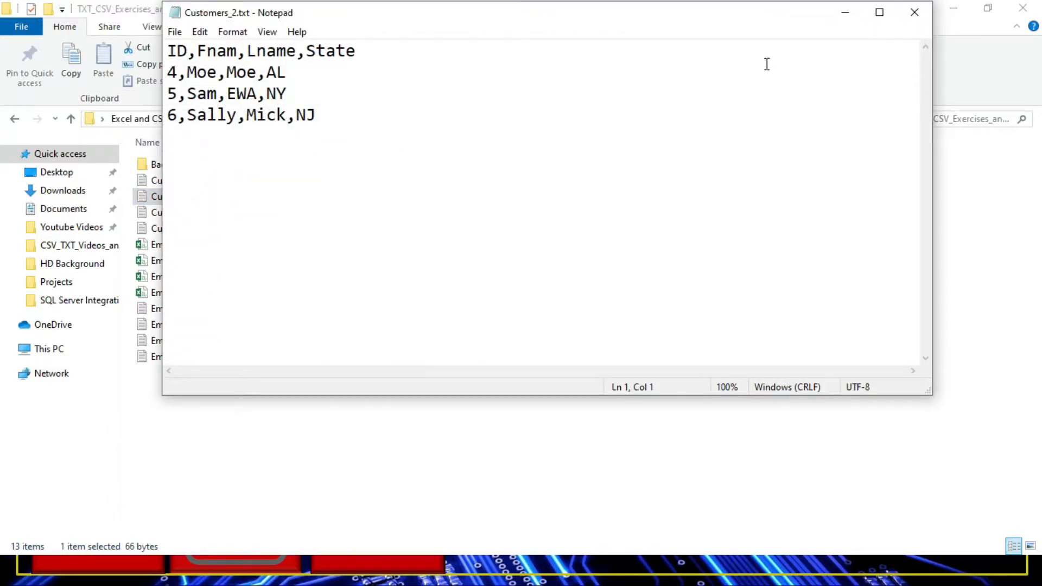
left_click(914, 12)
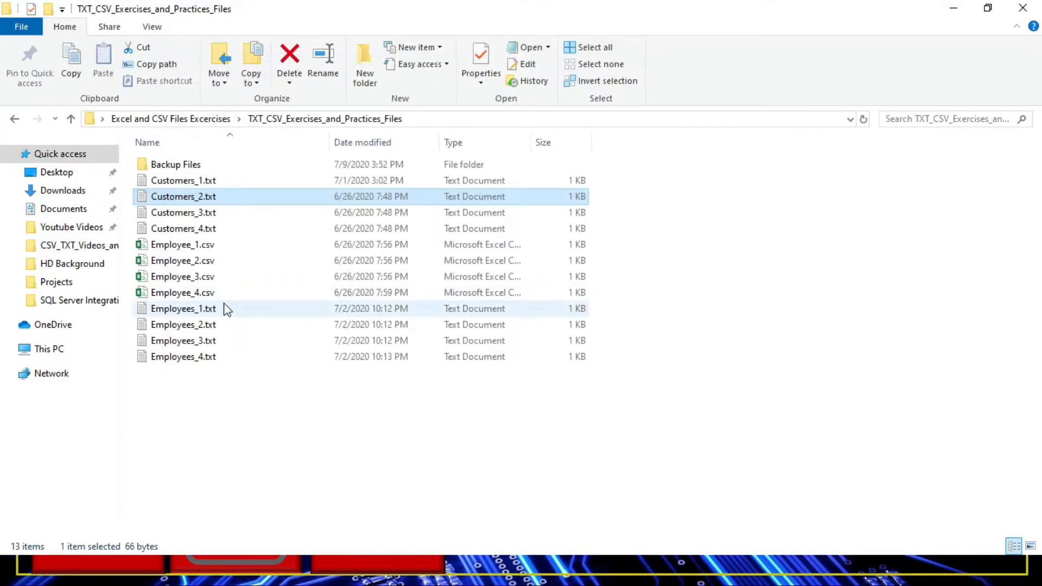
View the contents of Employee_1.csv in Notepad and close the file.
right_click(182, 249)
mouse_move(396, 303)
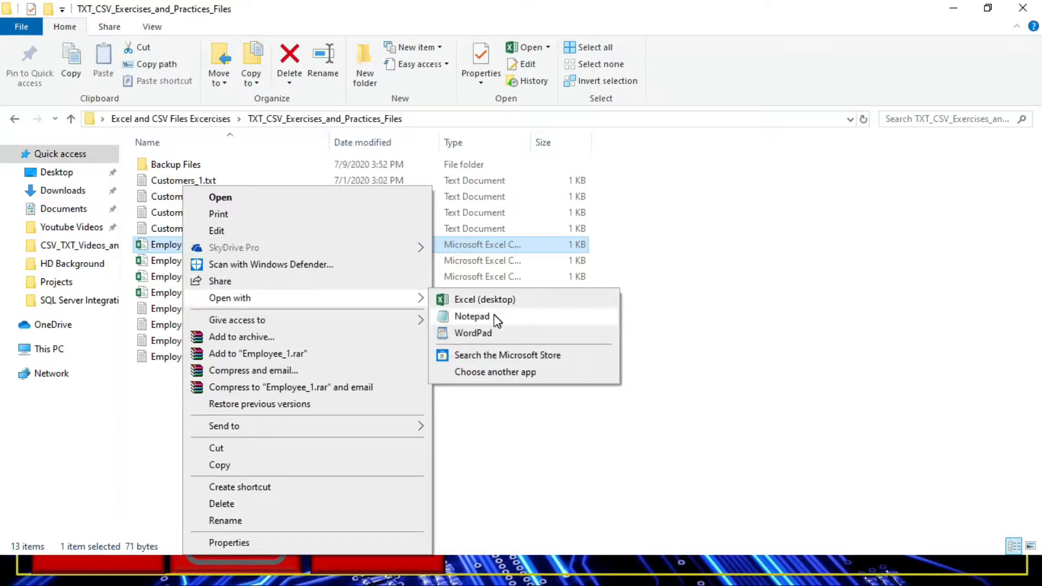
left_click(464, 317)
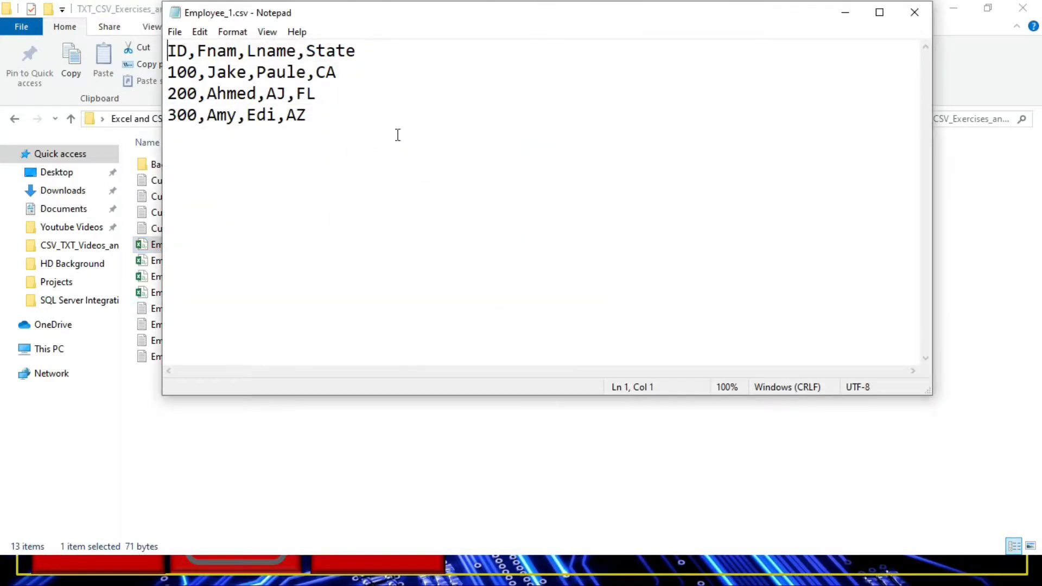
left_click(914, 12)
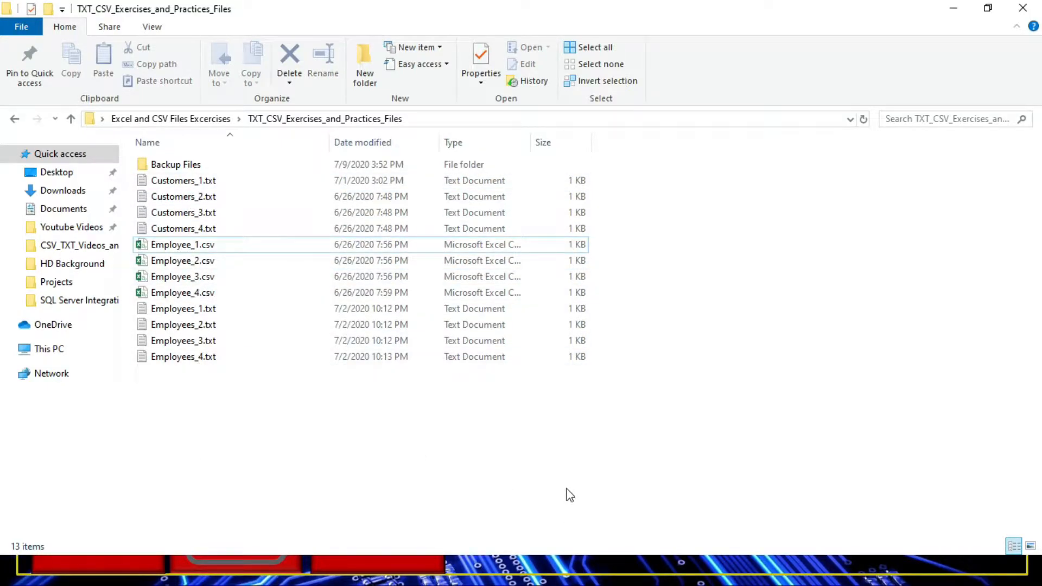
Switch to SQL Server Management Studio and expand the tables of the SSISTest database.
key("super")
left_click(729, 570)
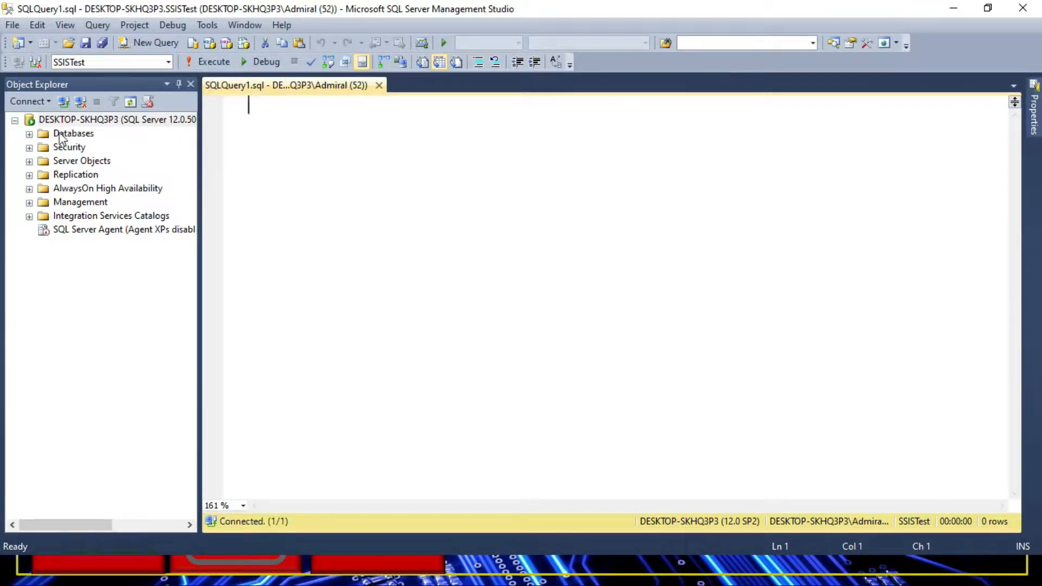
left_click(30, 134)
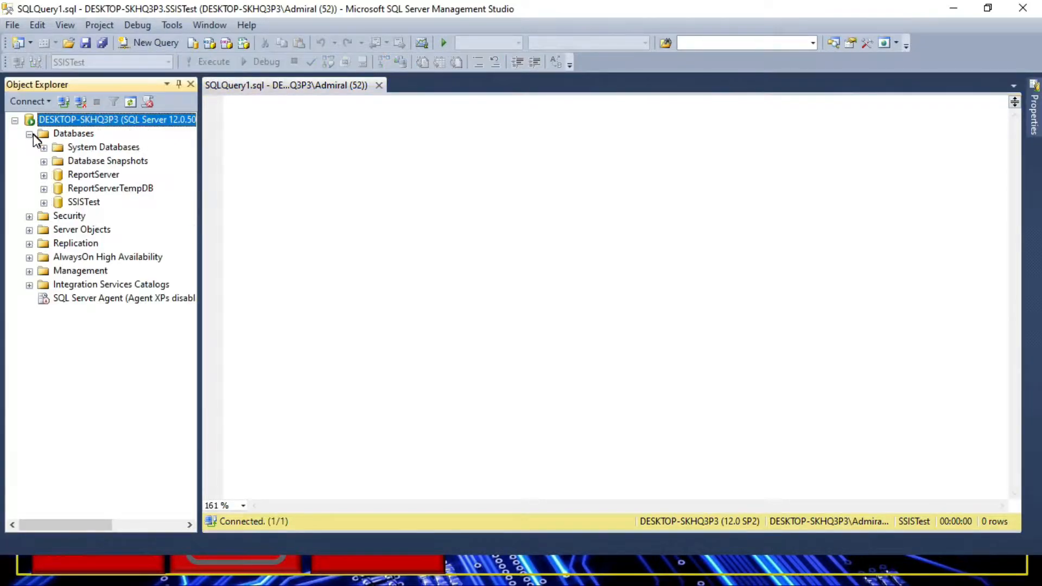
double_click(83, 203)
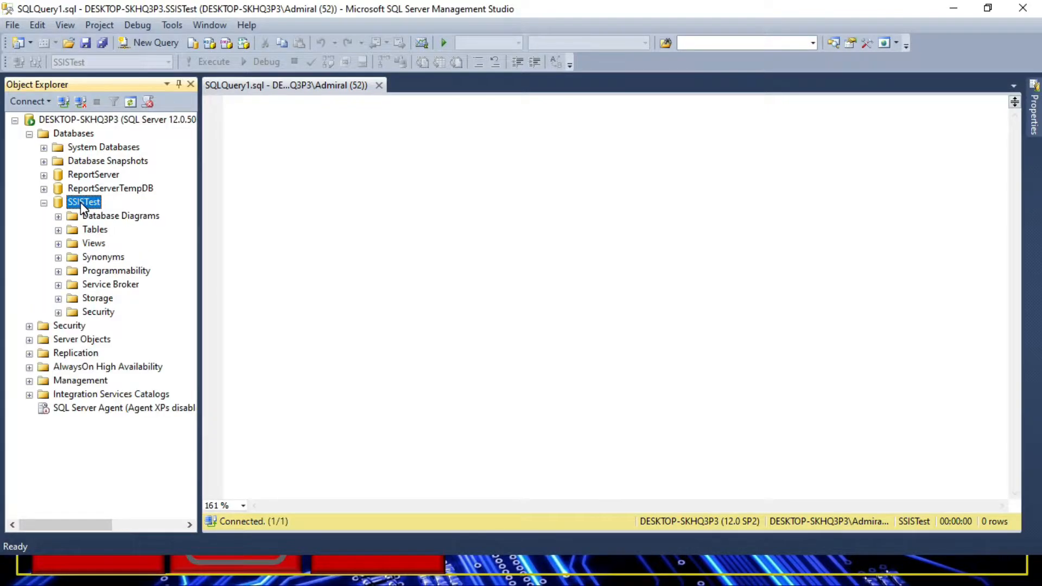
double_click(96, 230)
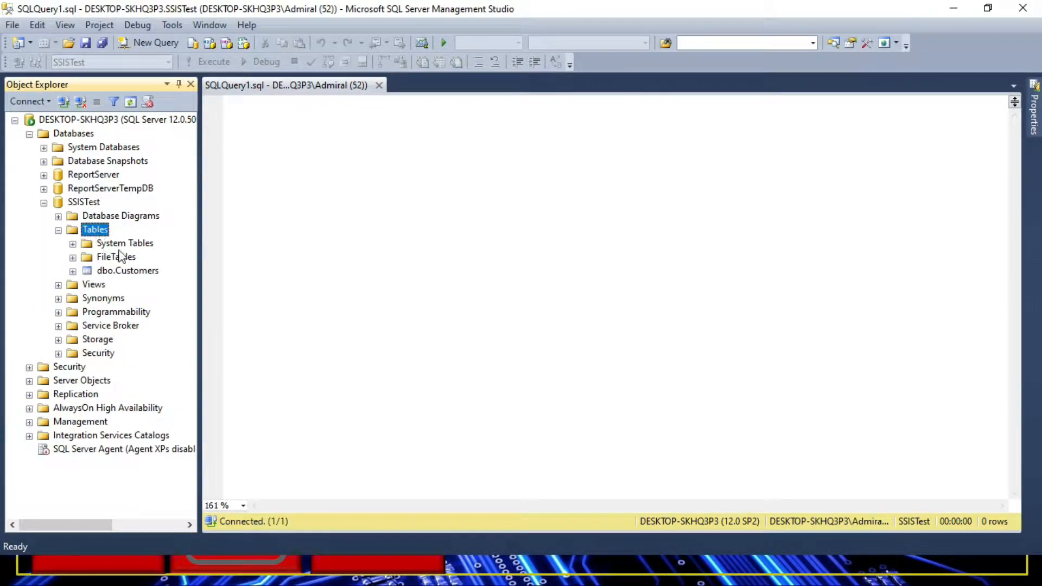
Write and execute the query "Select * from dbo.Customers" against the SSISTest database.
left_click(275, 168)
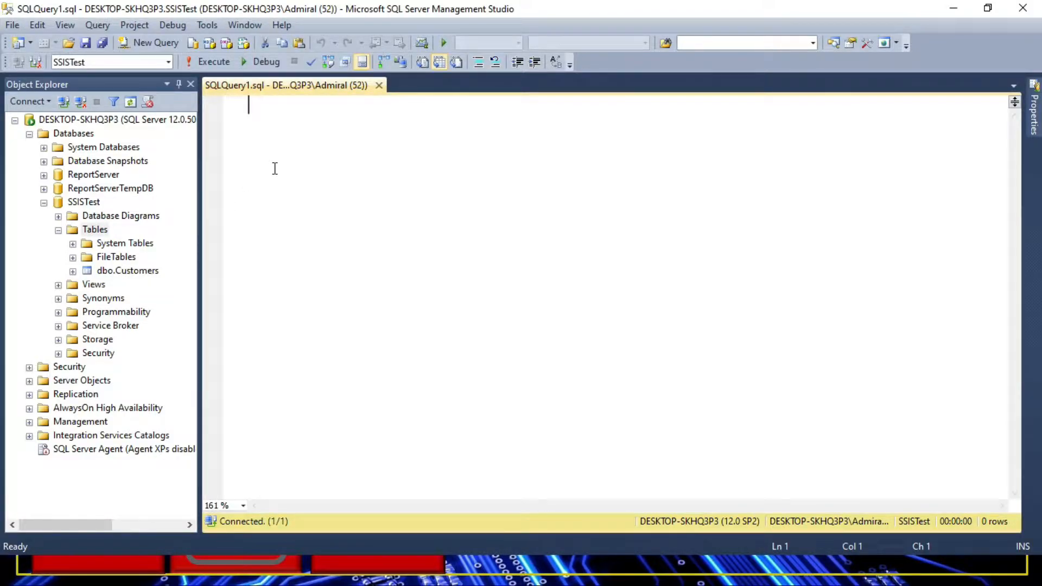
type("Select")
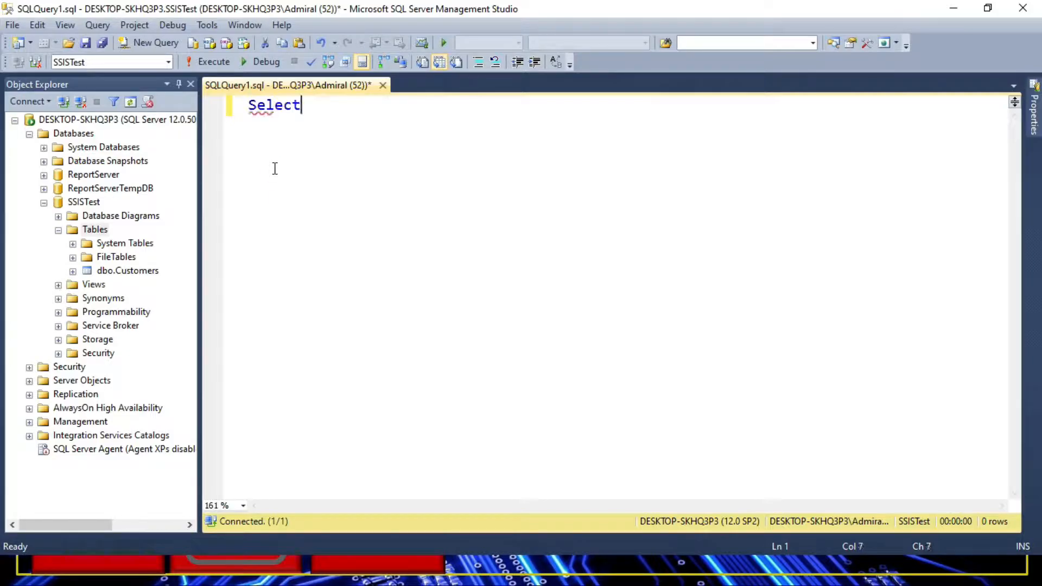
type(" * from dbo.")
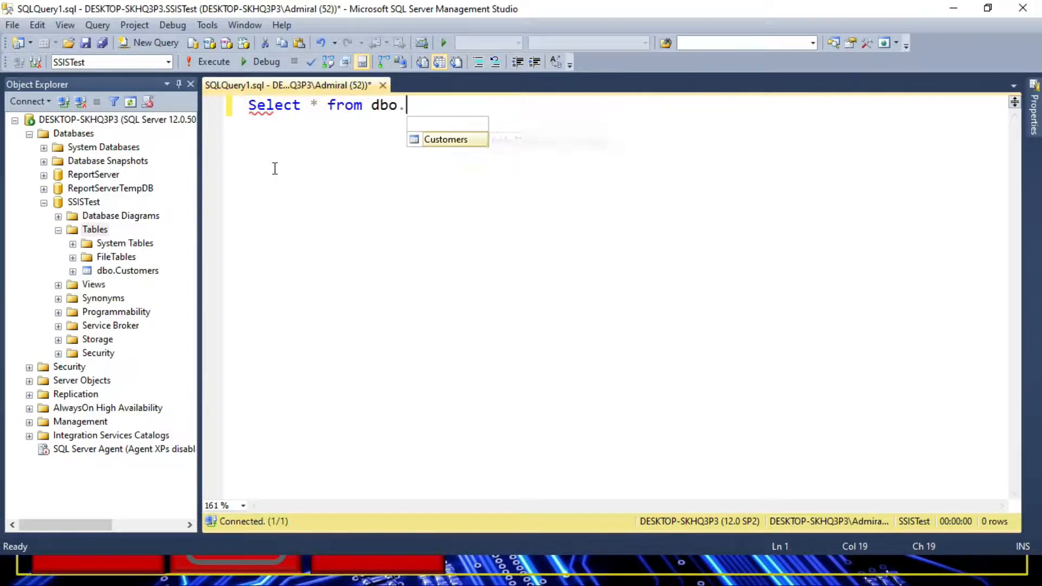
key("Tab")
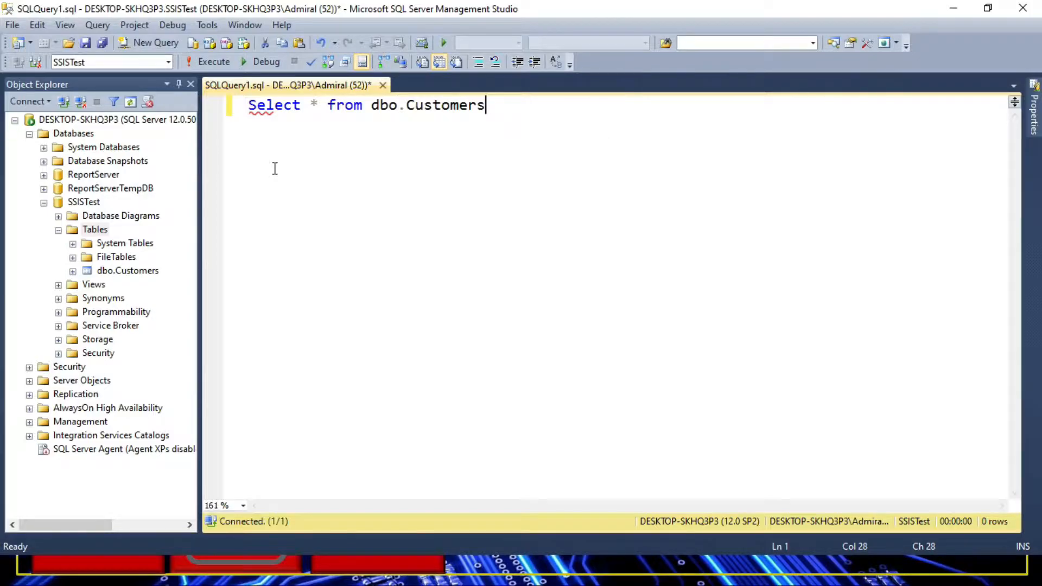
left_click(211, 62)
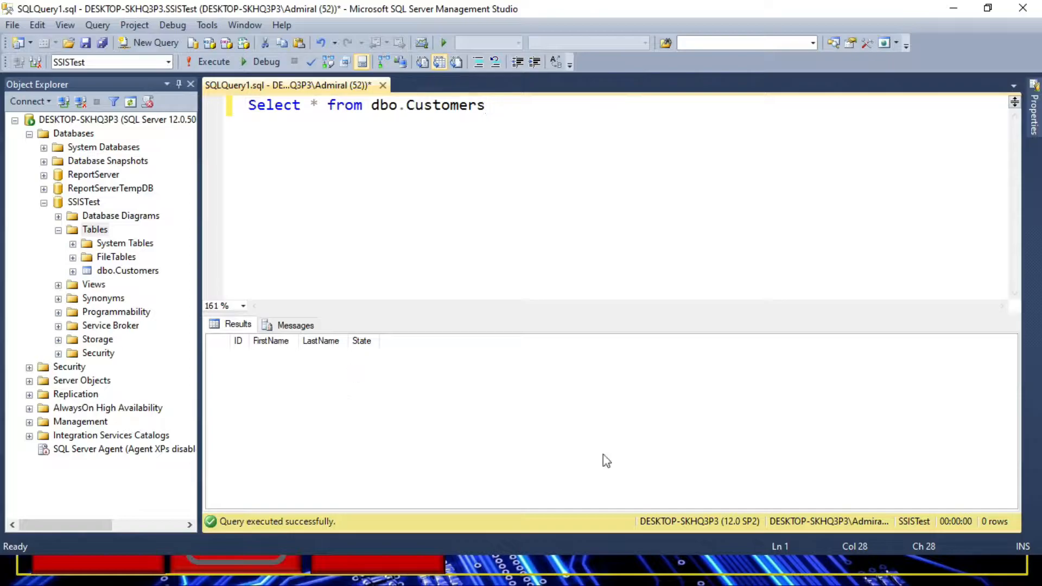
Close the open PowerPoint presentation and its slide show.
key("super")
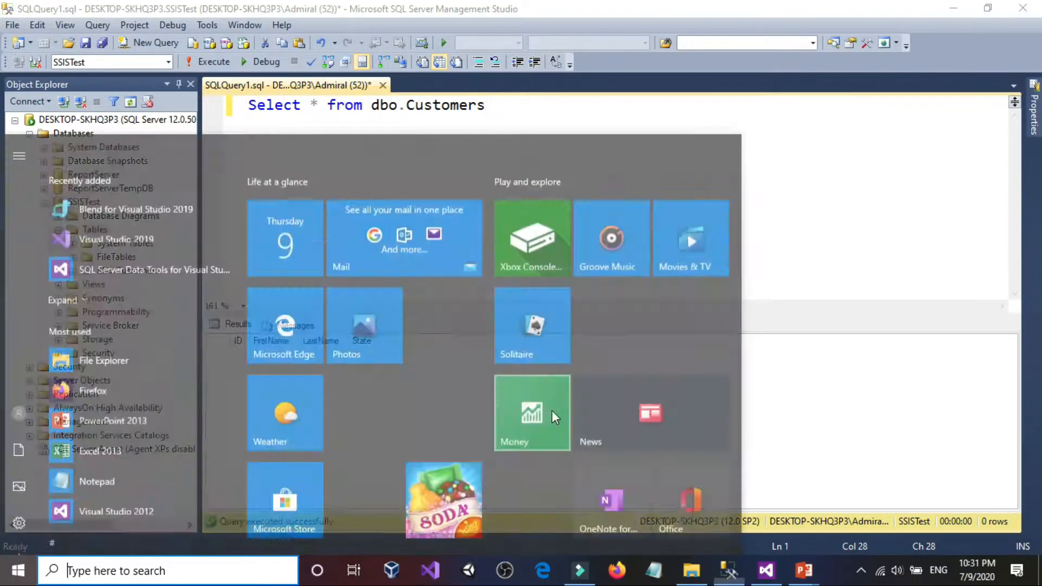
right_click(801, 571)
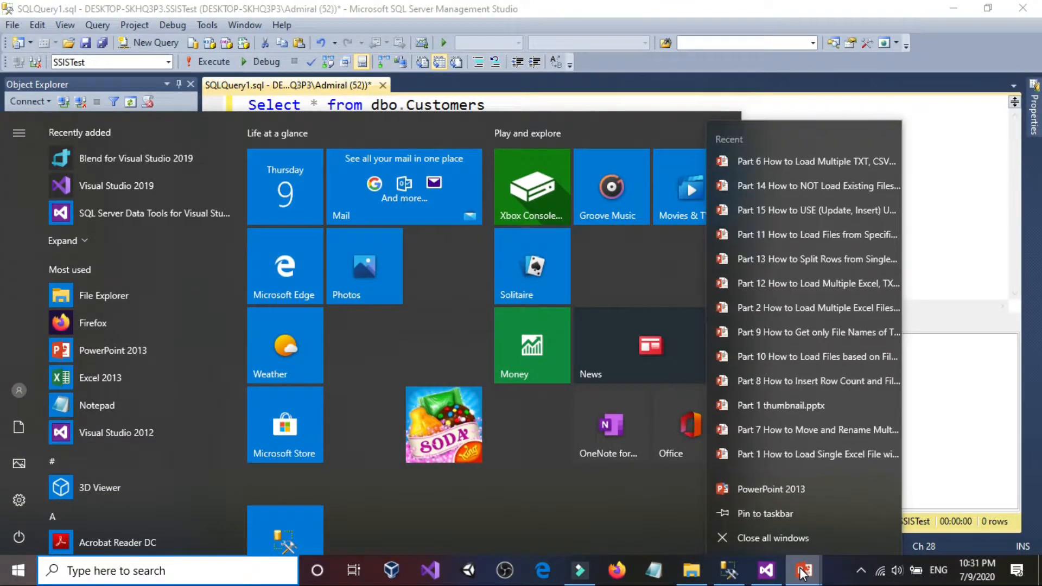
right_click(771, 490)
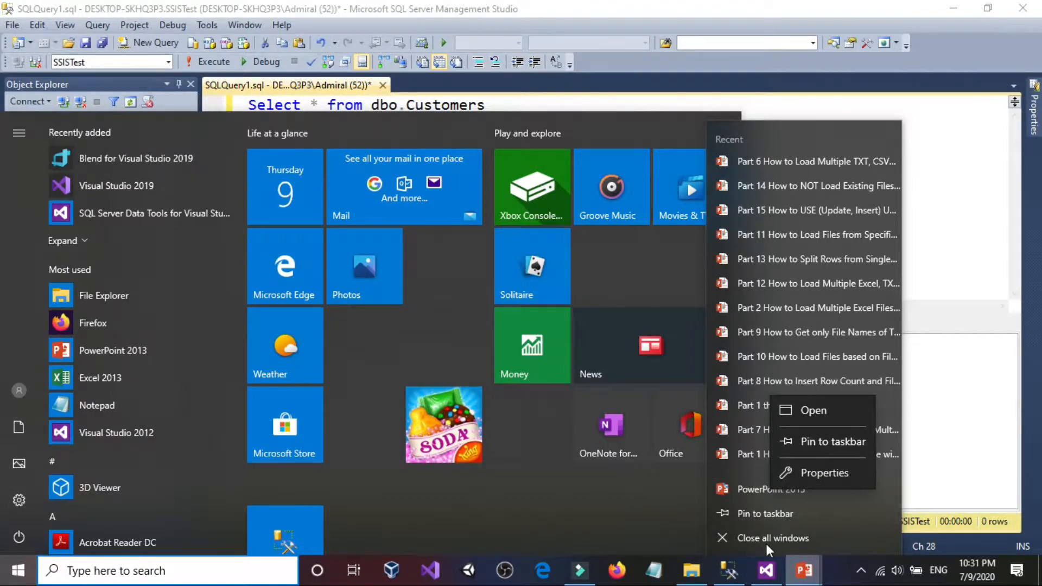
left_click(808, 578)
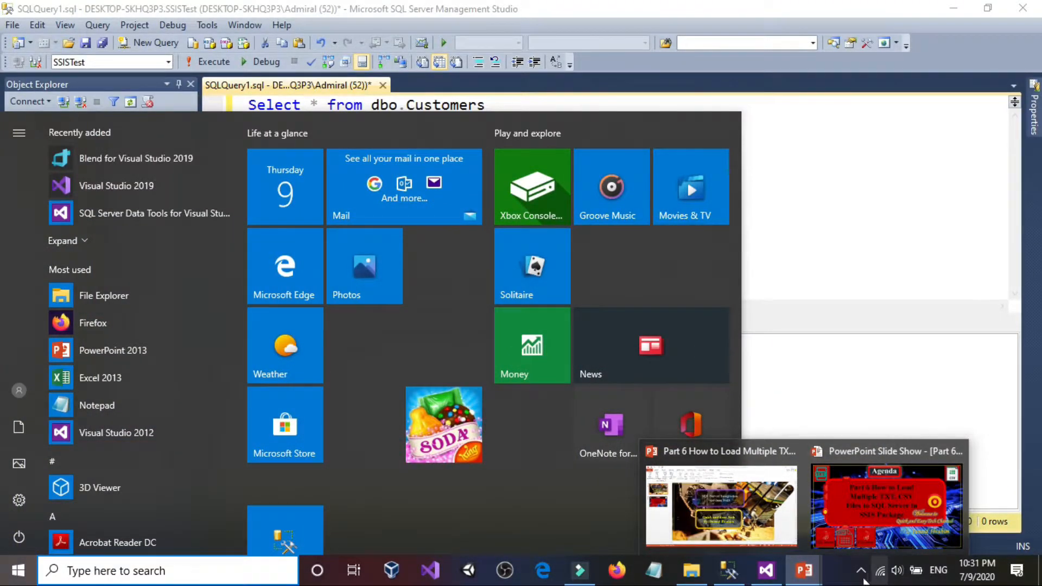
mouse_move(807, 572)
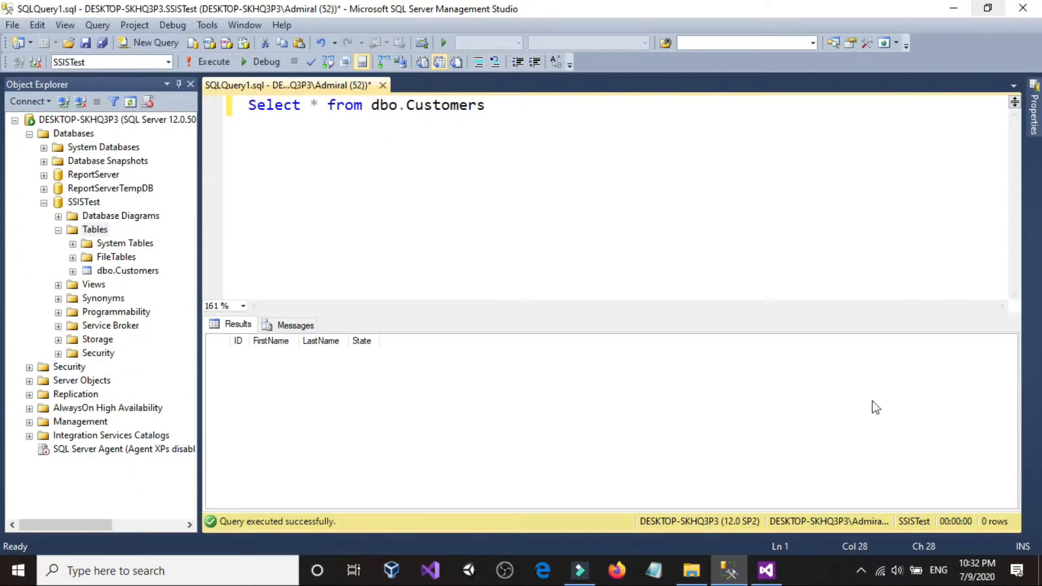
Switch to Visual Studio and add a new SSIS package to the Integration Services project.
left_click(766, 570)
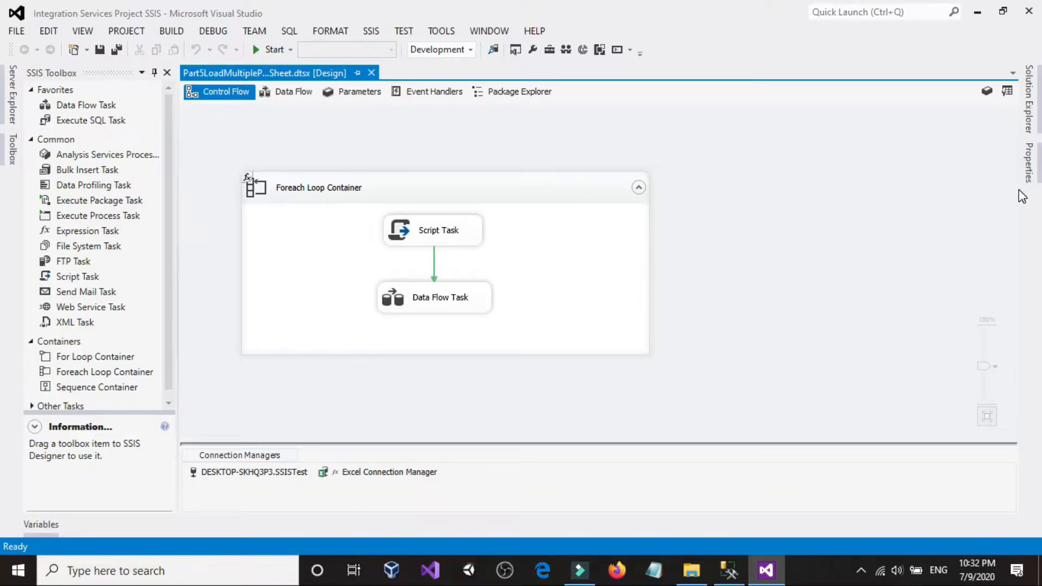
left_click(1028, 127)
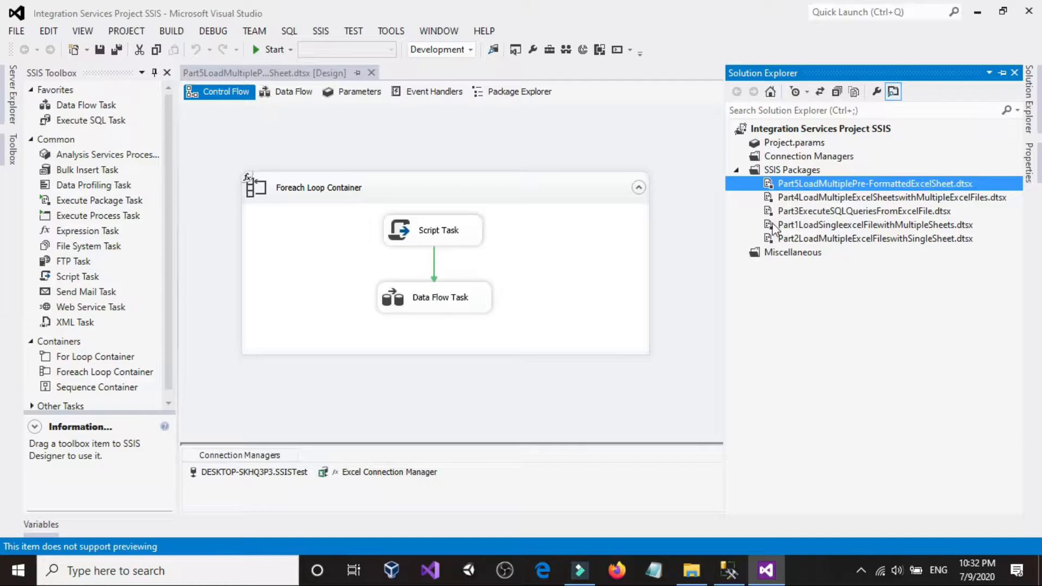
left_click(793, 170)
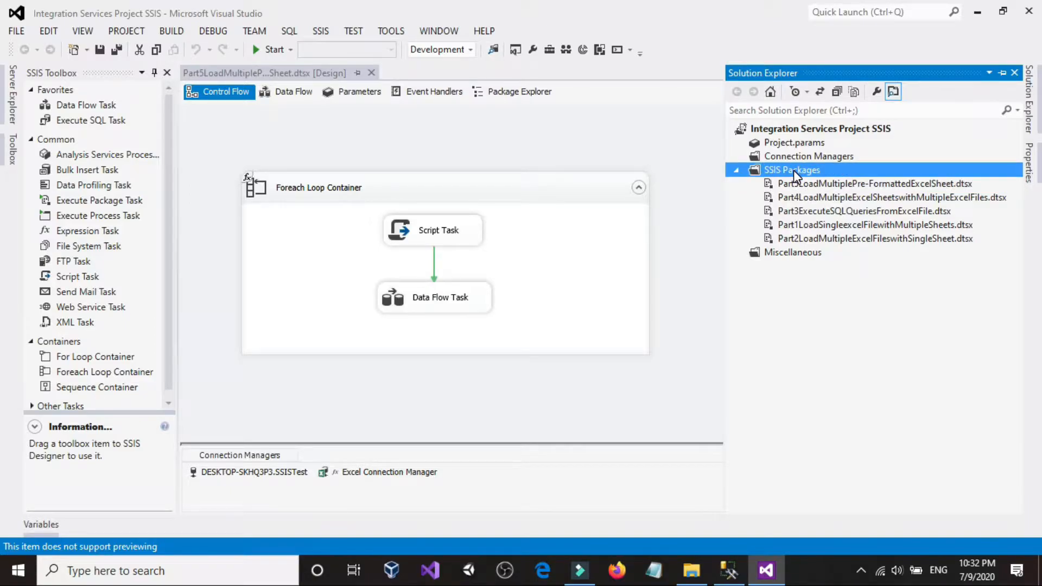
right_click(793, 170)
left_click(841, 184)
left_click(843, 185)
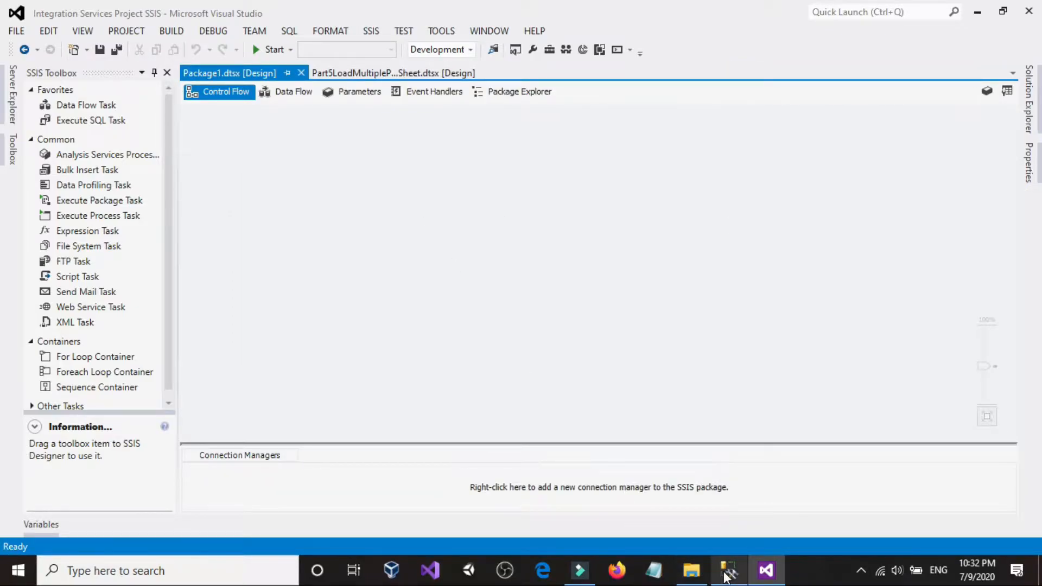
Check the text and CSV source files in File Explorer and return to the new package in Visual Studio.
left_click(706, 578)
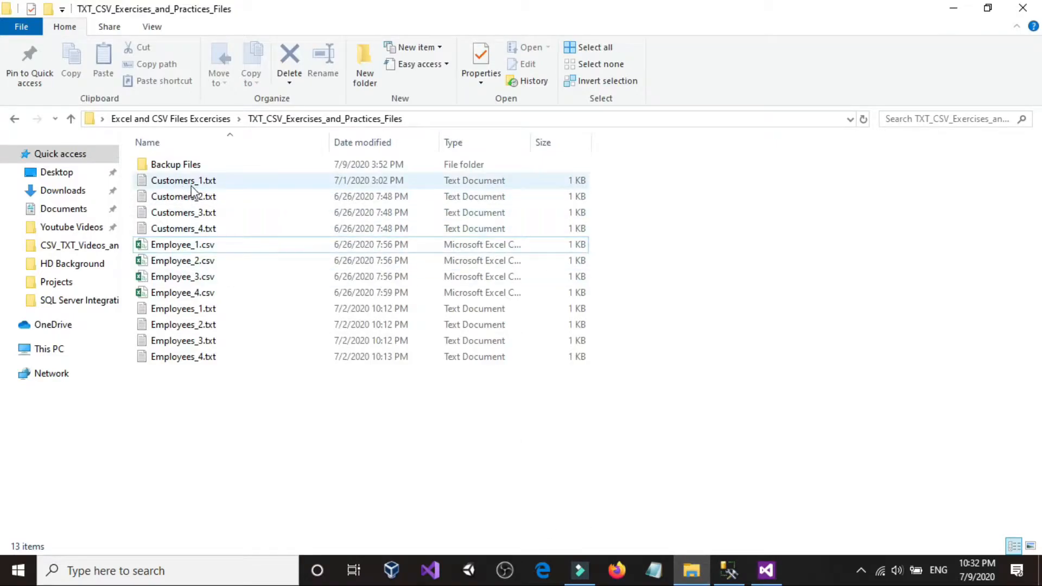
left_click(741, 566)
left_click(766, 569)
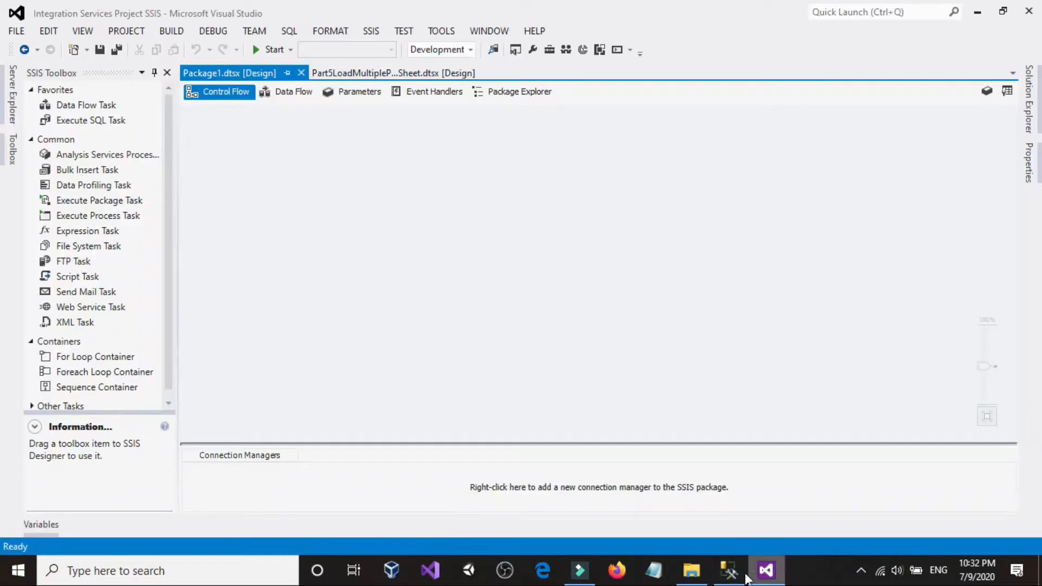
Add a Data Flow Task to the new package's control flow and open its data flow design.
left_click(83, 108)
left_click_drag(347, 219, 347, 219)
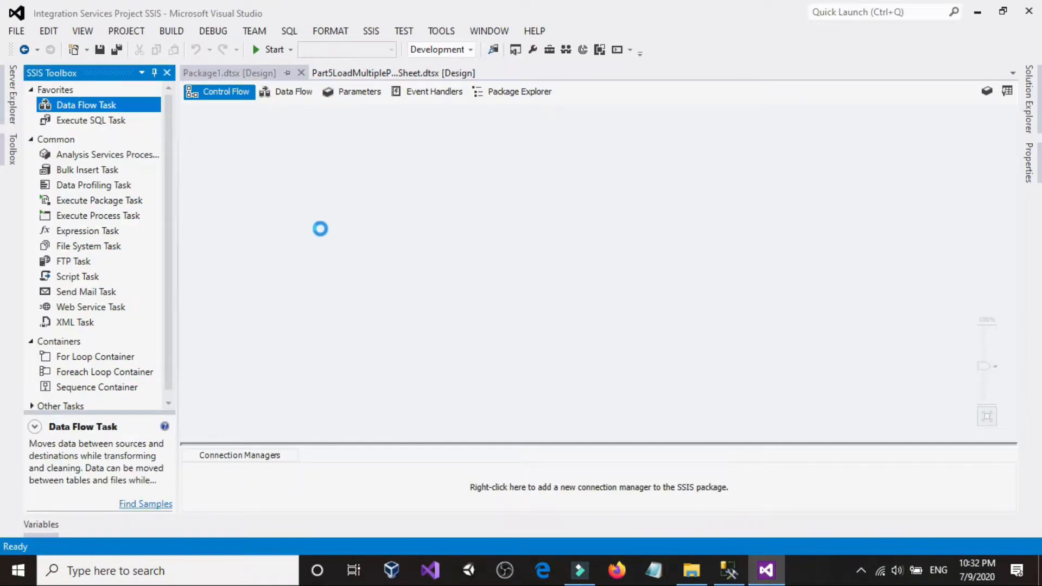
scroll(319, 282, "up", 1)
left_click_drag(434, 271, 391, 249)
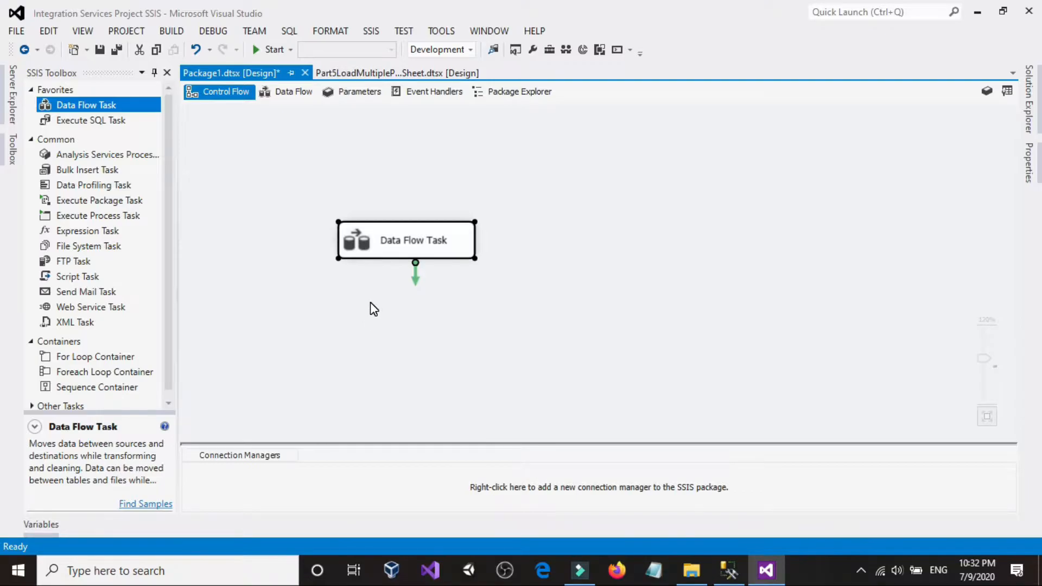
double_click(371, 241)
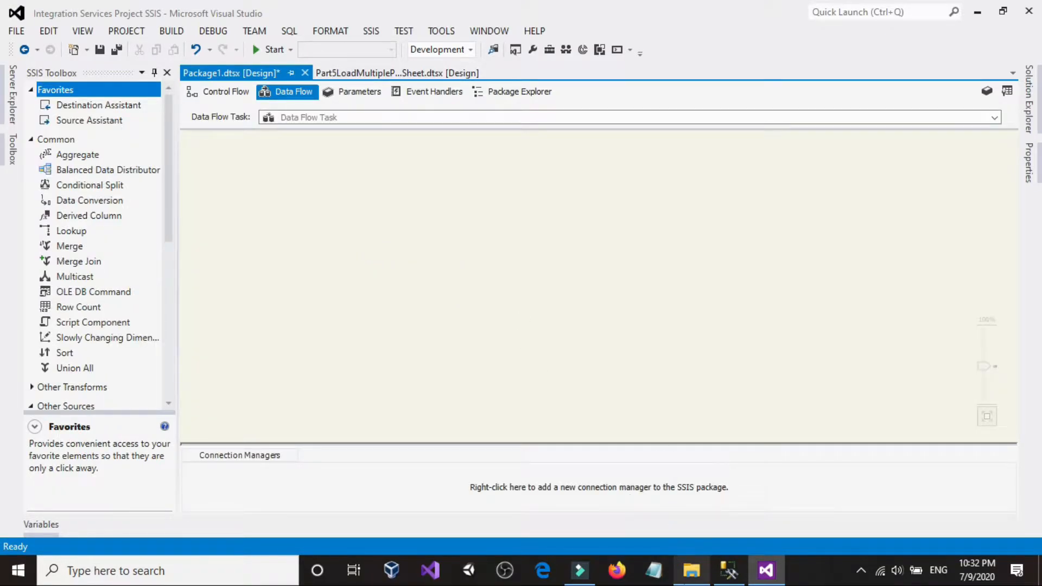
Check the source files' types in File Explorer and add a Flat File Source to the data flow.
left_click(689, 578)
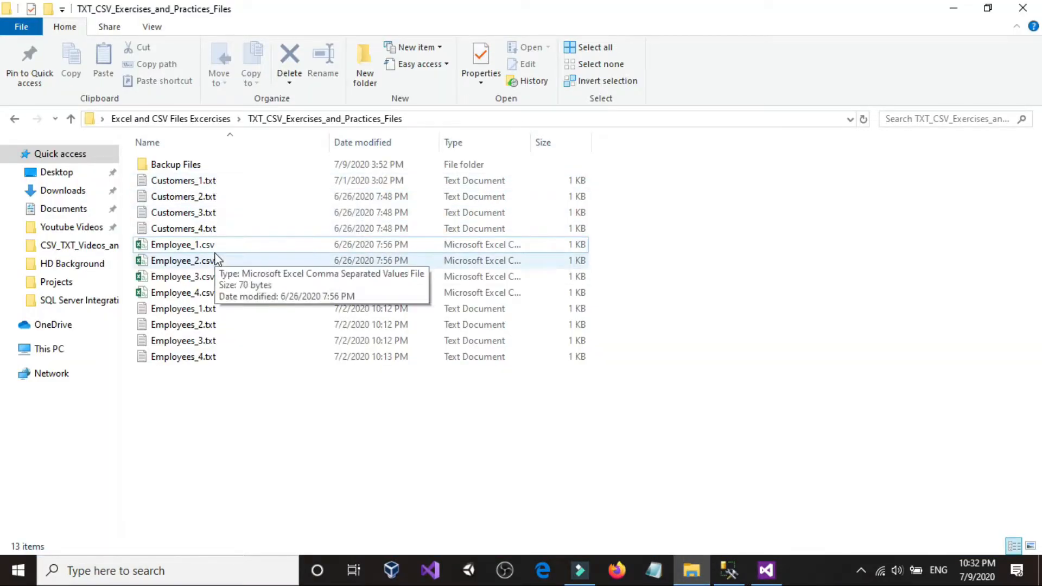
left_click(691, 570)
scroll(109, 320, "down", 8)
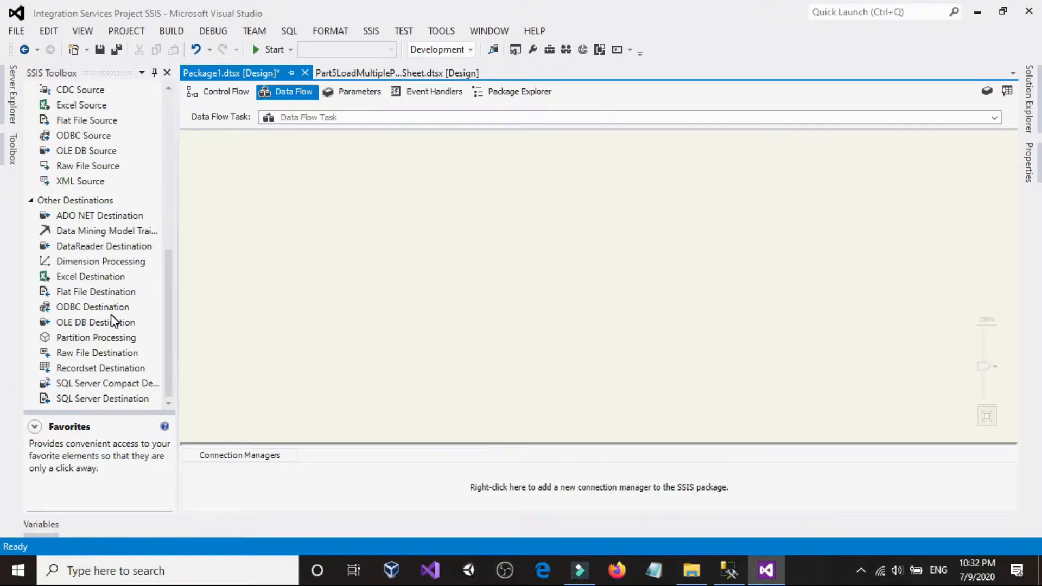
scroll(98, 296, "up", 8)
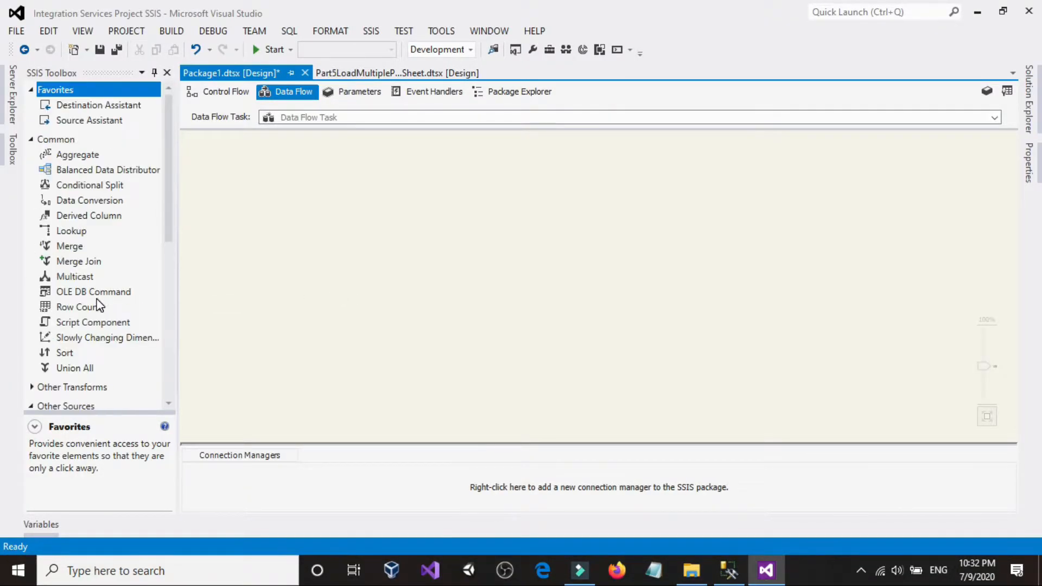
scroll(98, 306, "down", 2)
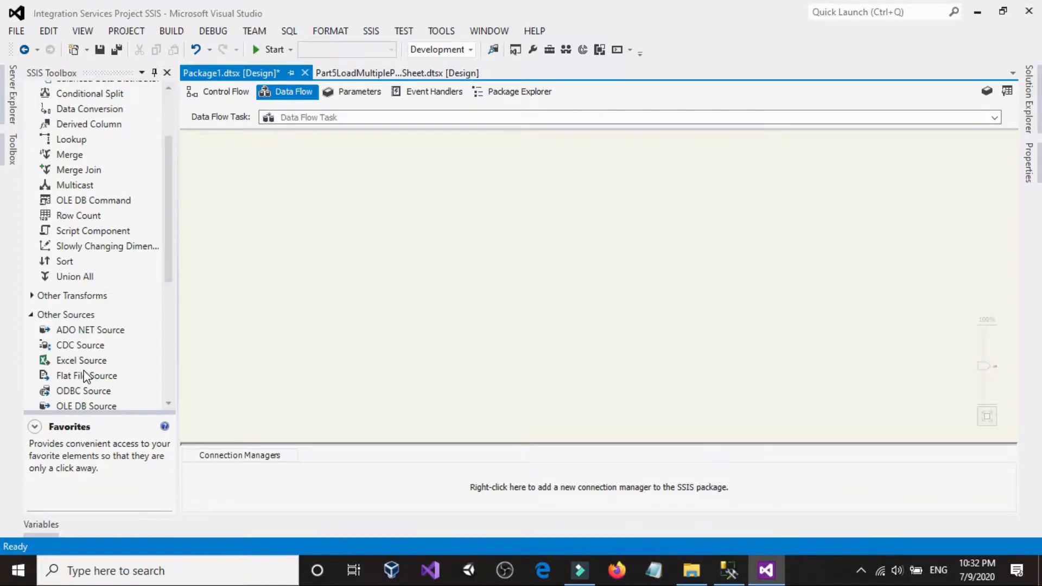
left_click_drag(81, 380, 344, 195)
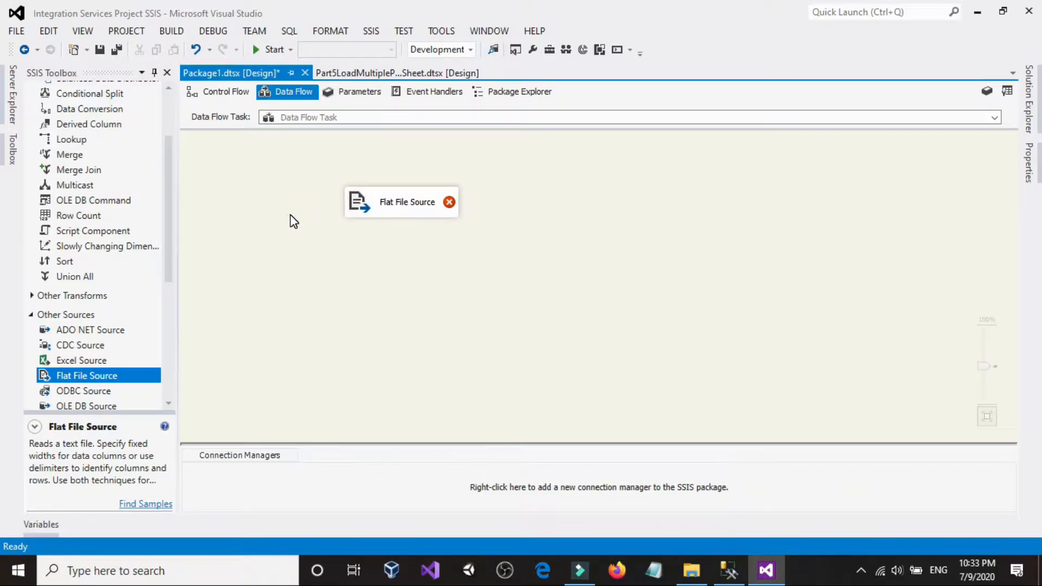
Open the Flat File Source for editing and start a new flat file connection manager for it.
left_click(372, 206)
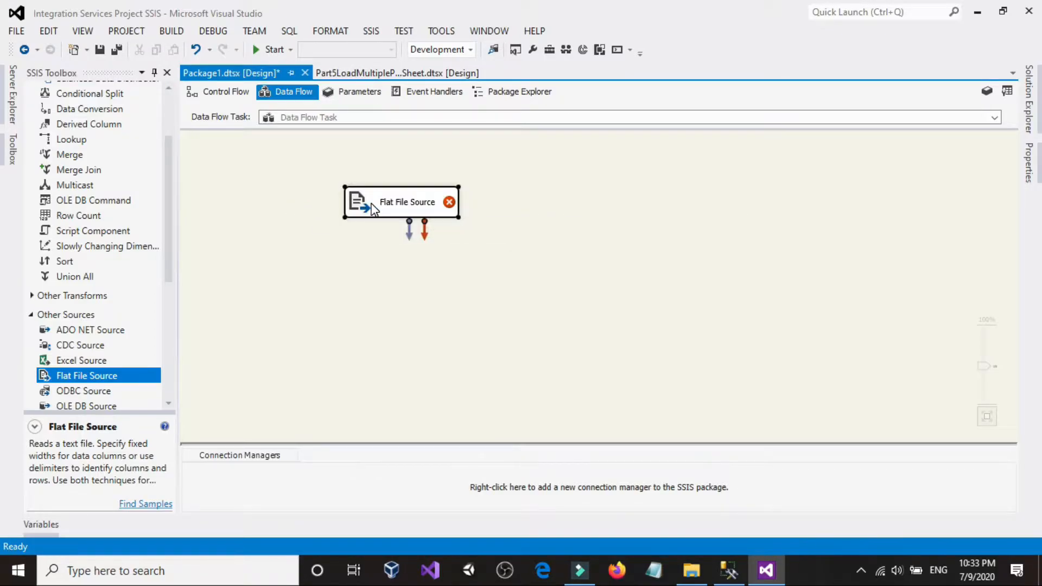
double_click(371, 207)
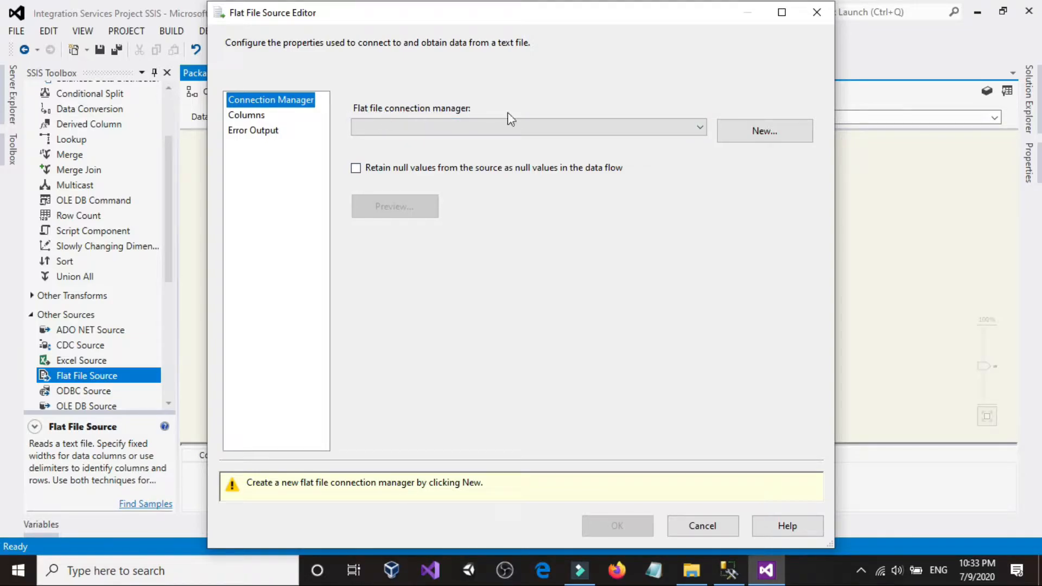
left_click(759, 130)
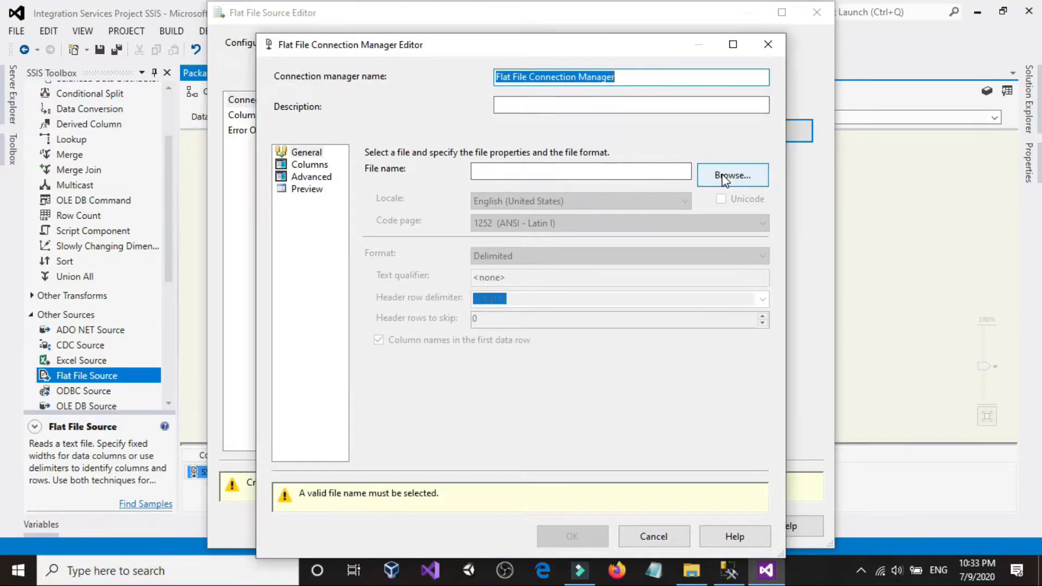
Copy the path of the TXT_CSV_Exercises_and_Practices_Files folder in File Explorer and return to Visual Studio.
left_click(691, 570)
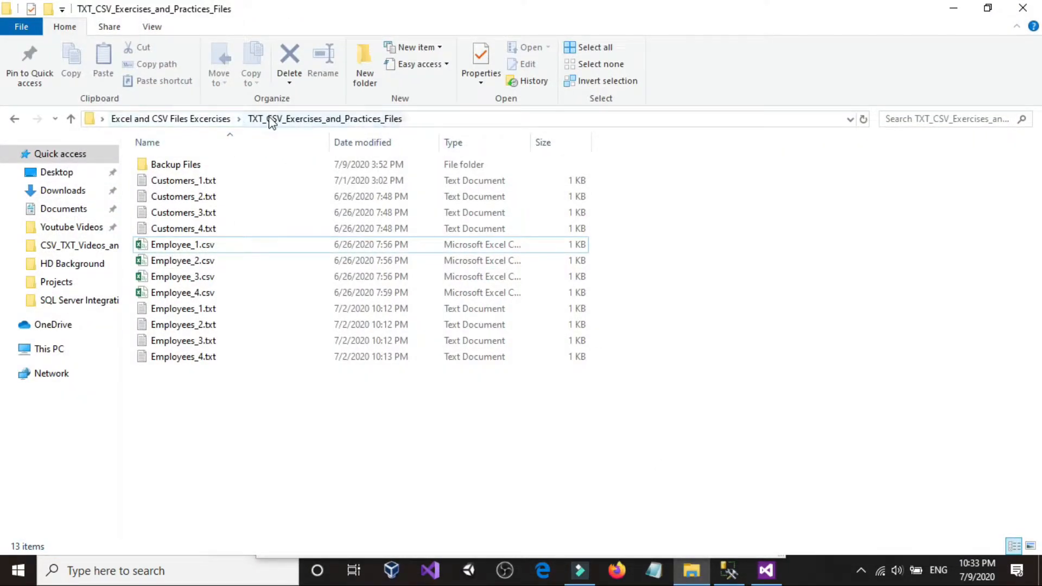
left_click(467, 119)
right_click(467, 119)
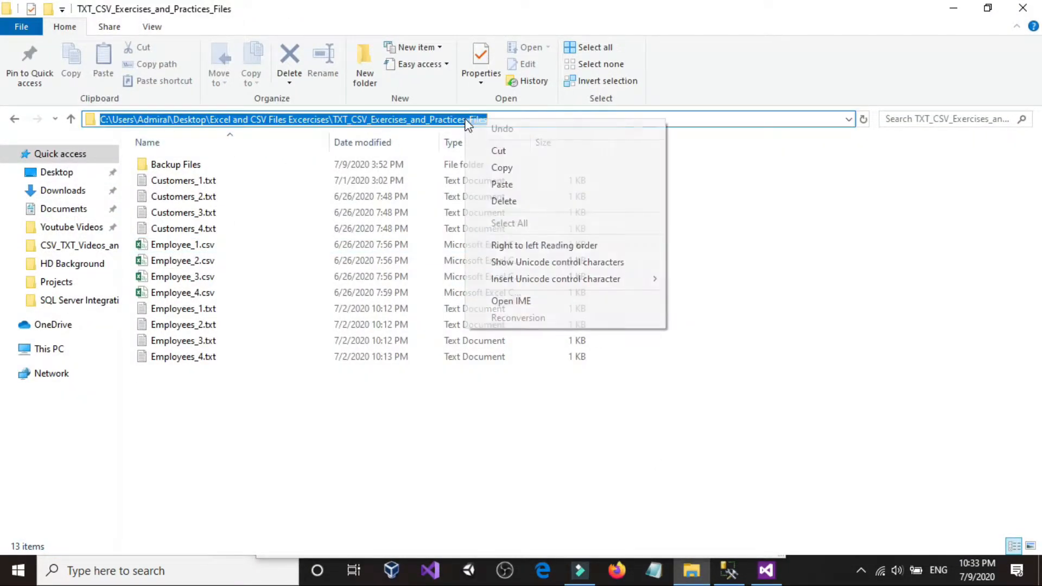
left_click(495, 166)
left_click(777, 358)
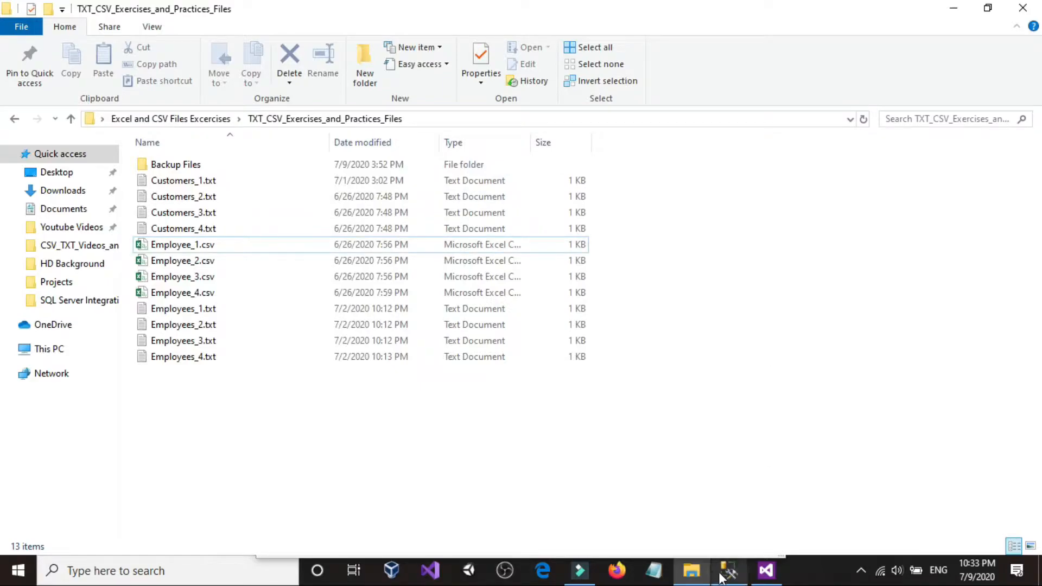
left_click(766, 570)
Browse for the connection manager's source file and go to the folder at the copied path.
left_click(741, 182)
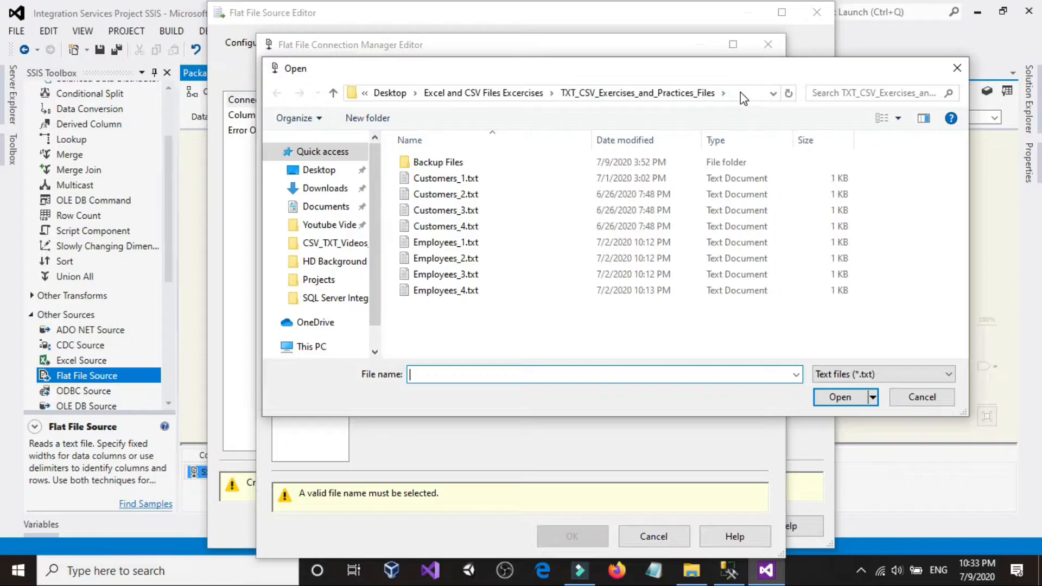
left_click(743, 98)
right_click(739, 94)
left_click(777, 158)
left_click(773, 93)
left_click(565, 323)
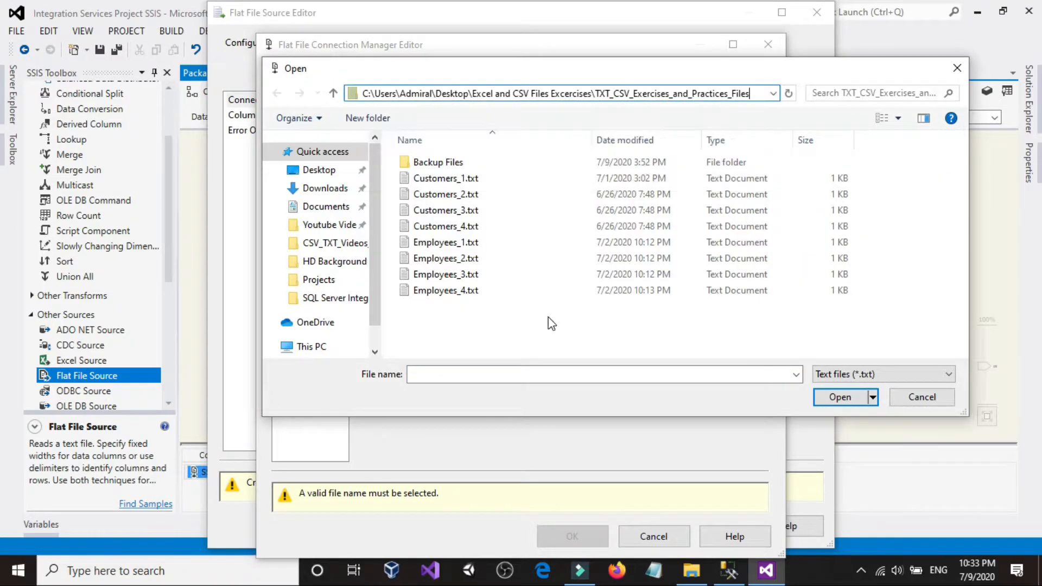
List all file types (*.*) in the source folder and look through its TXT and CSV files.
left_click(877, 376)
left_click(875, 373)
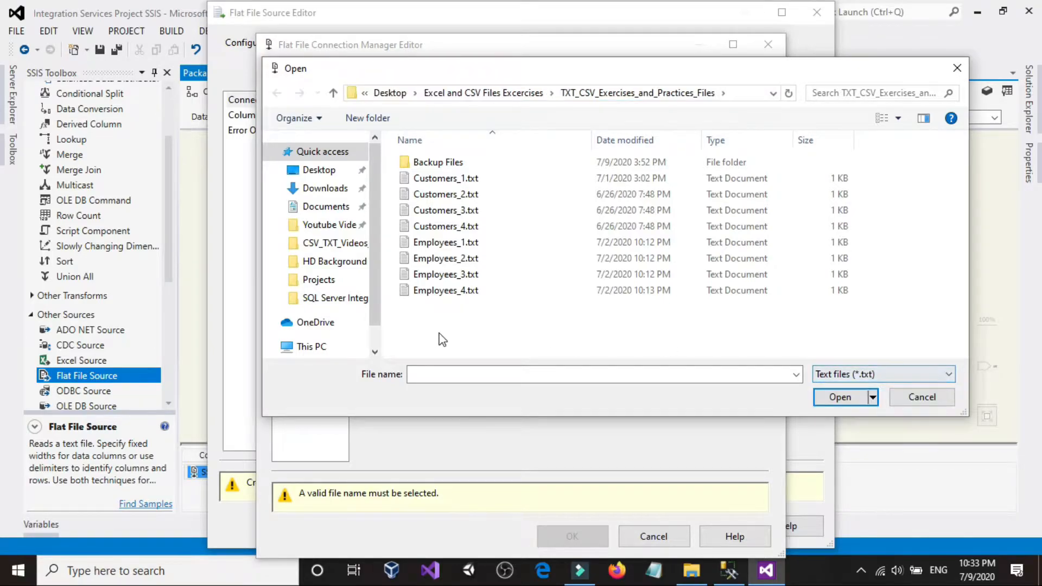
left_click(857, 375)
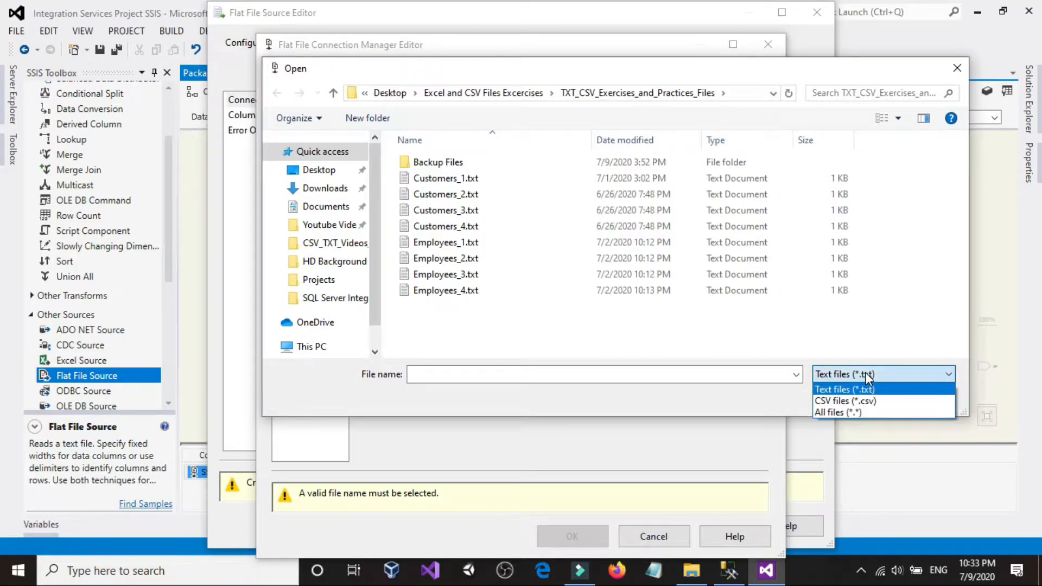
left_click(852, 414)
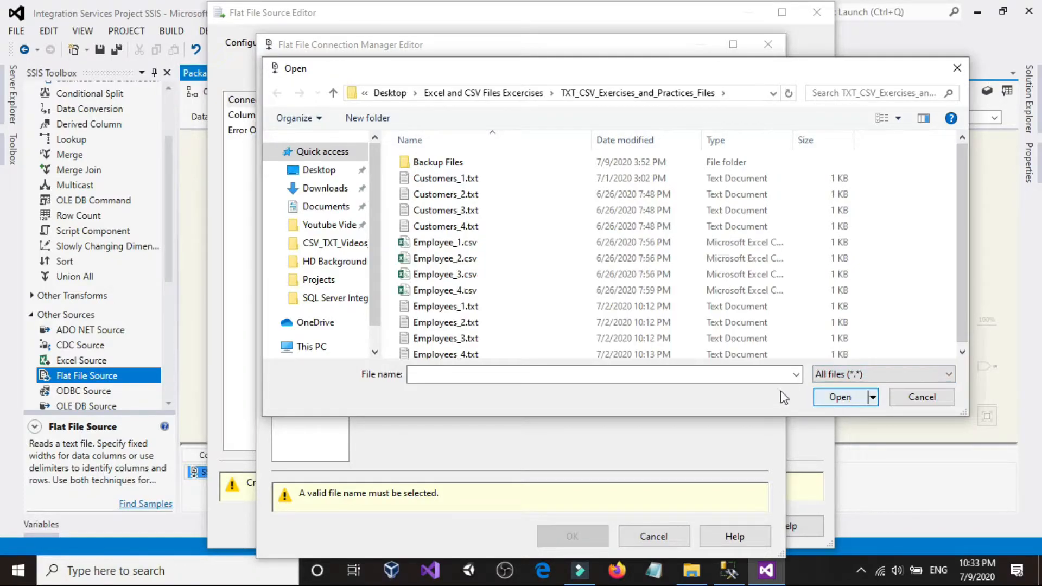
left_click_drag(961, 265, 959, 299)
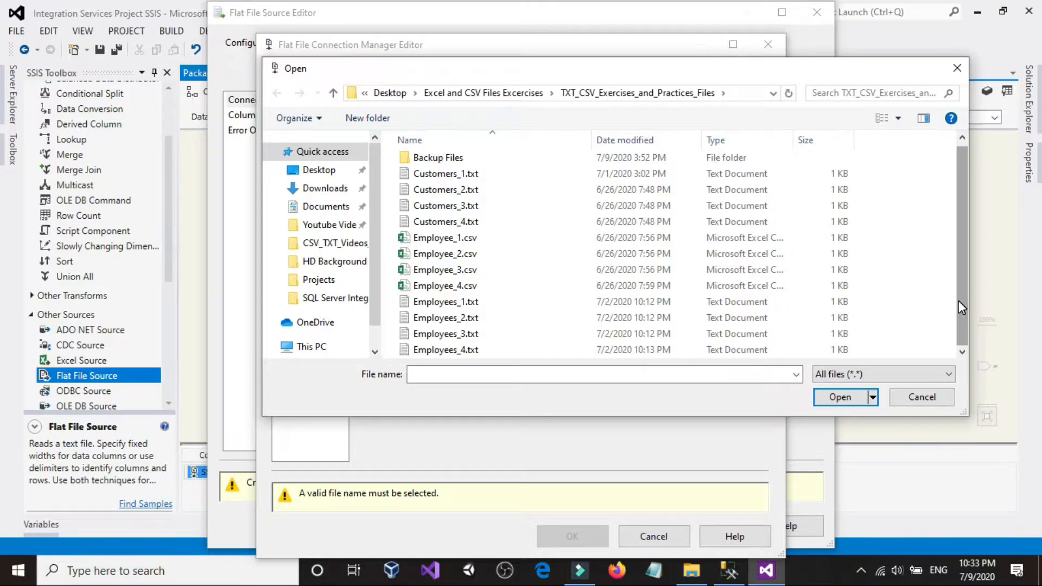
left_click_drag(958, 301, 963, 260)
left_click_drag(966, 261, 963, 272)
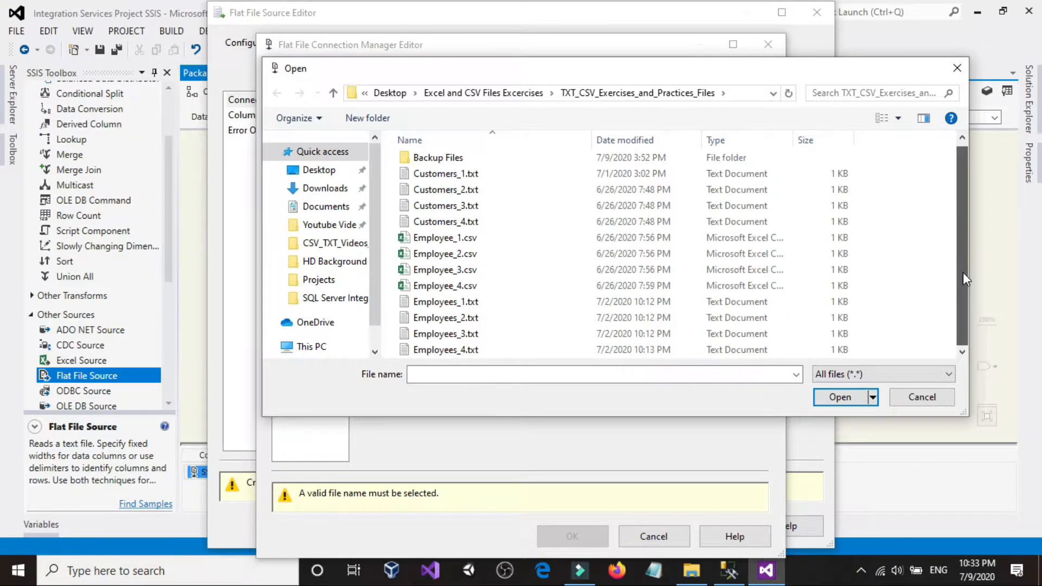
Restrict the file list to text files (*.txt) and choose Customers_1.txt as the connection manager's source file.
left_click(885, 373)
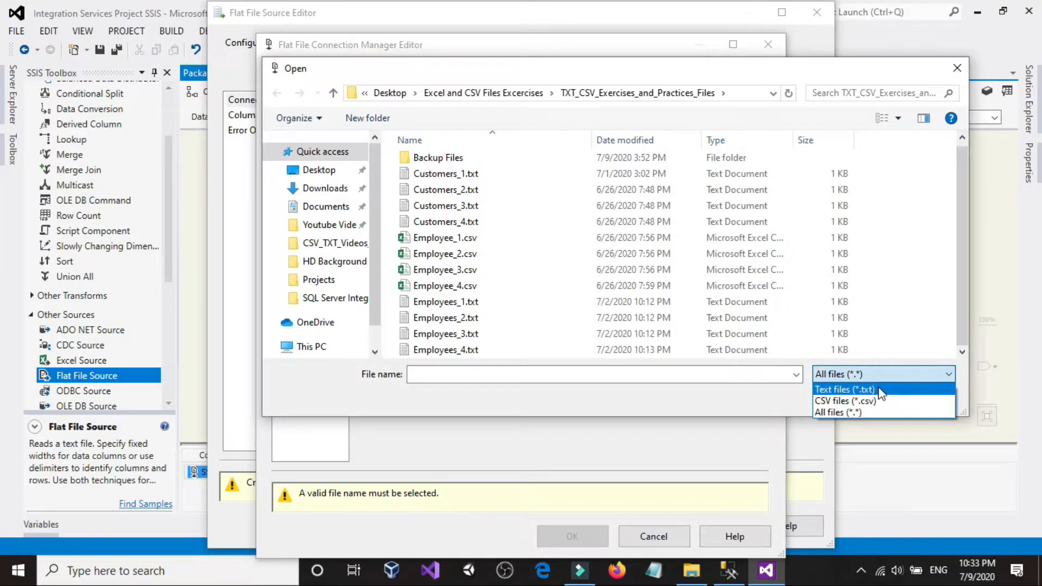
left_click(882, 389)
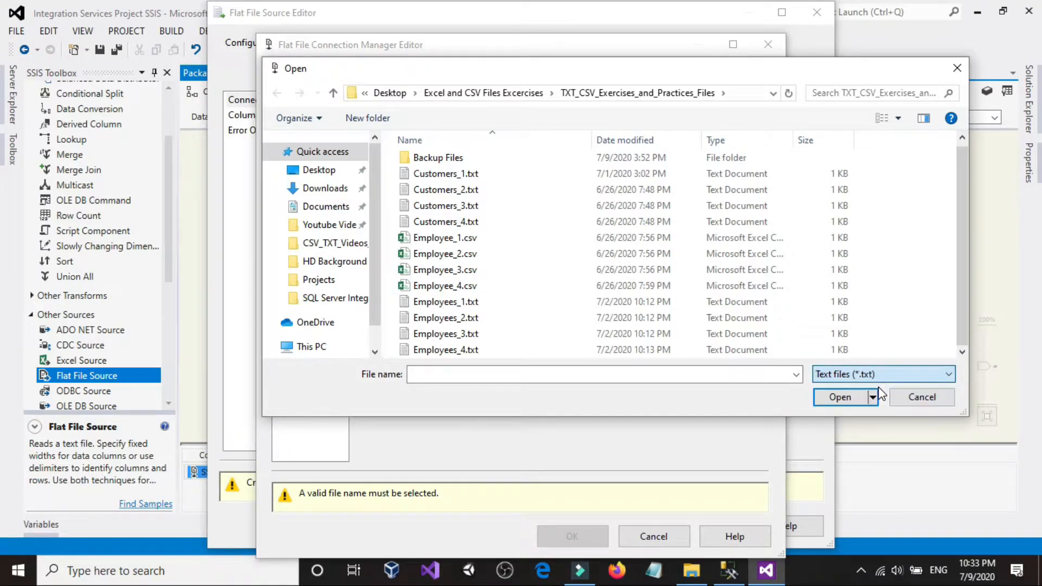
left_click(444, 179)
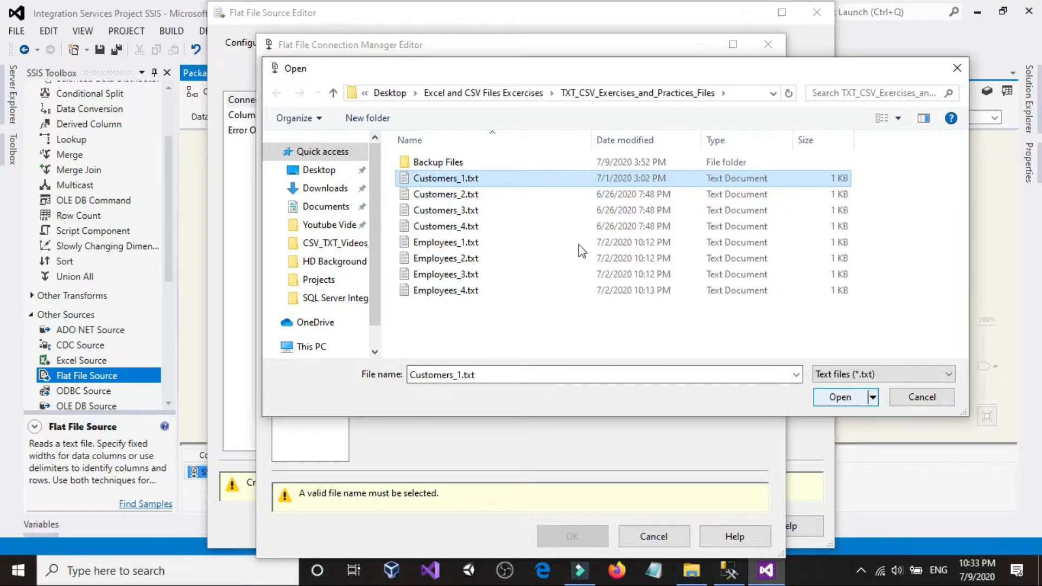
left_click(841, 398)
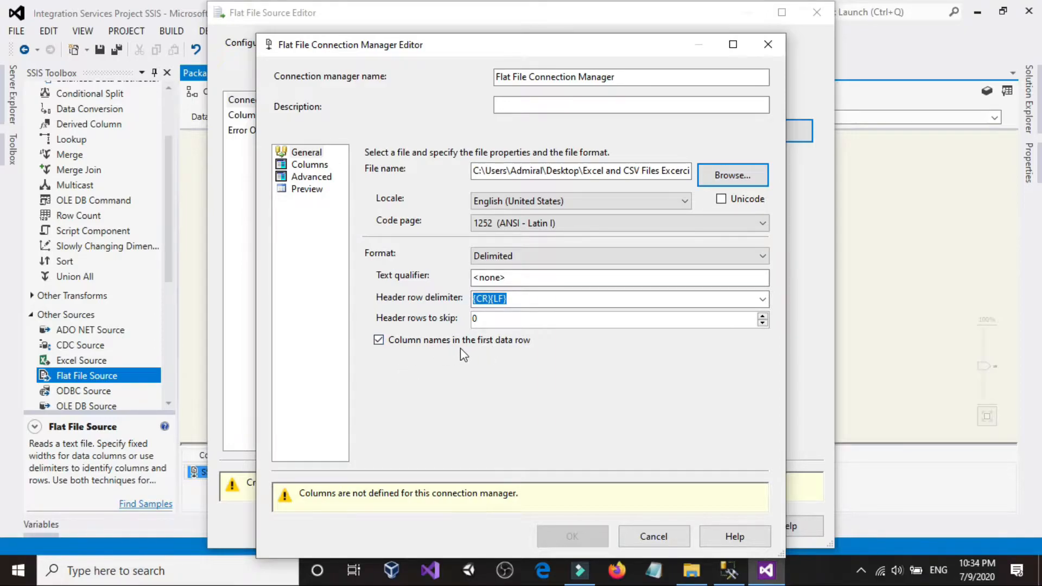
Examine the header row and delimiters of Customers_1.txt in Notepad, close it and return to Visual Studio.
left_click(697, 580)
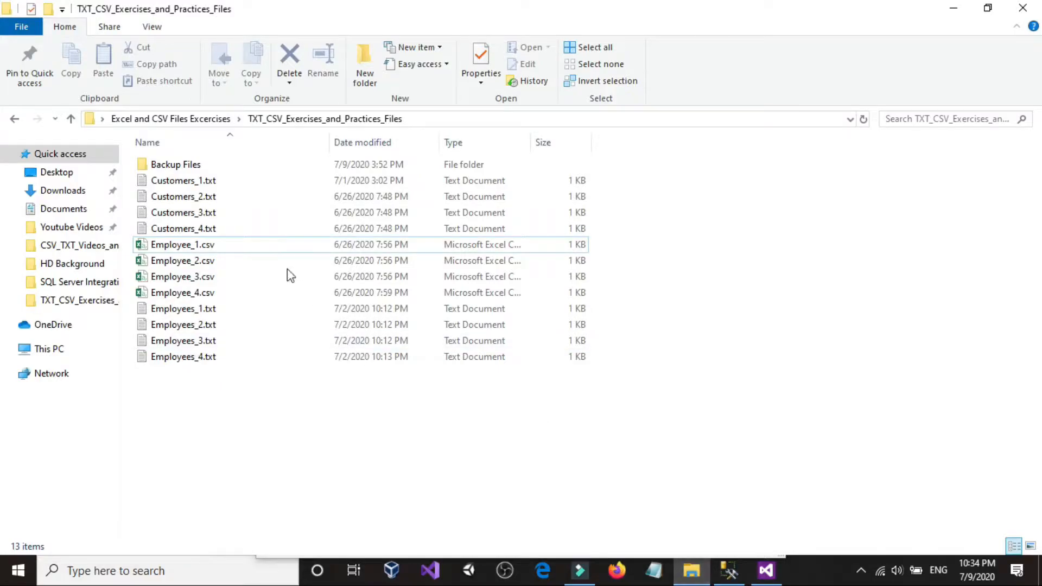
left_click(205, 180)
double_click(205, 179)
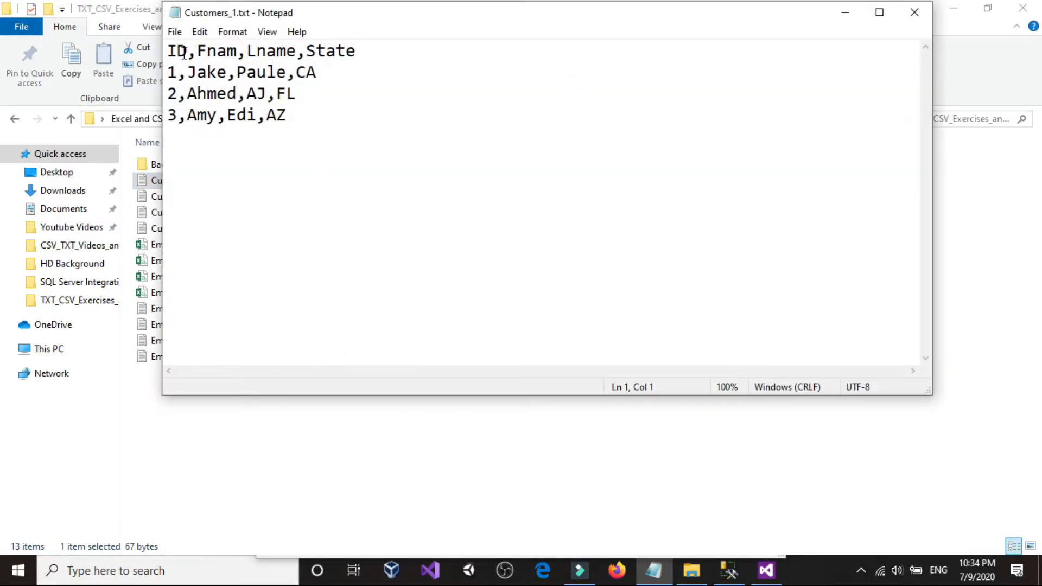
left_click(914, 12)
left_click(781, 575)
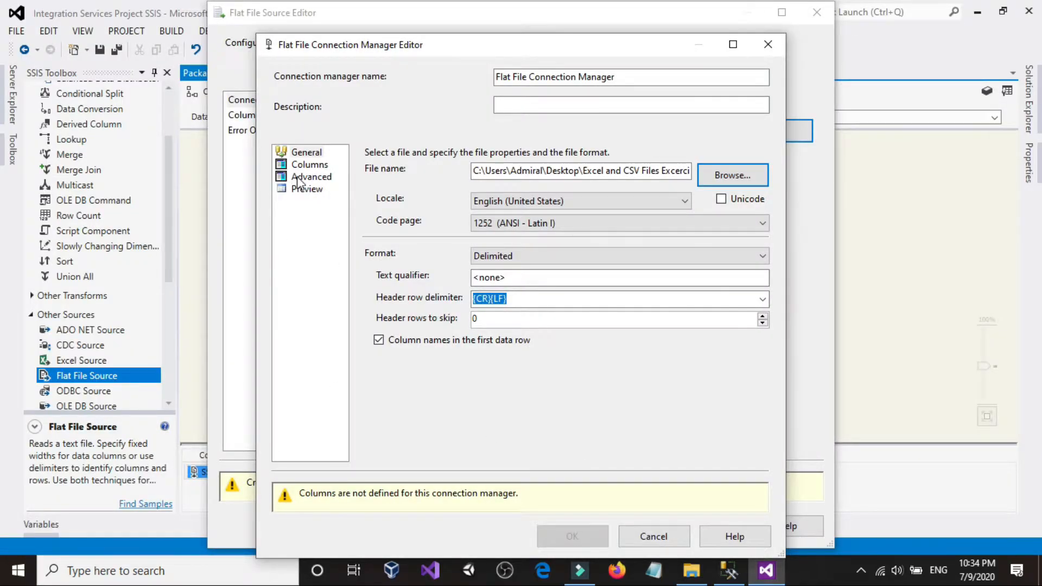
Review the flat file connection's delimiters, column properties and preview, accept it, and confirm the Flat File Source with its output columns.
left_click(306, 163)
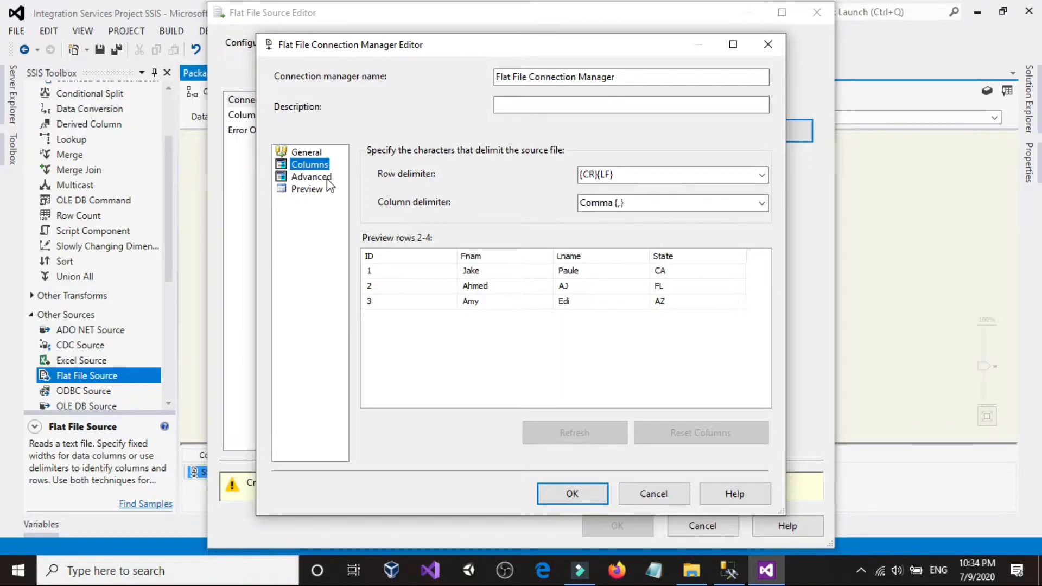
left_click(298, 179)
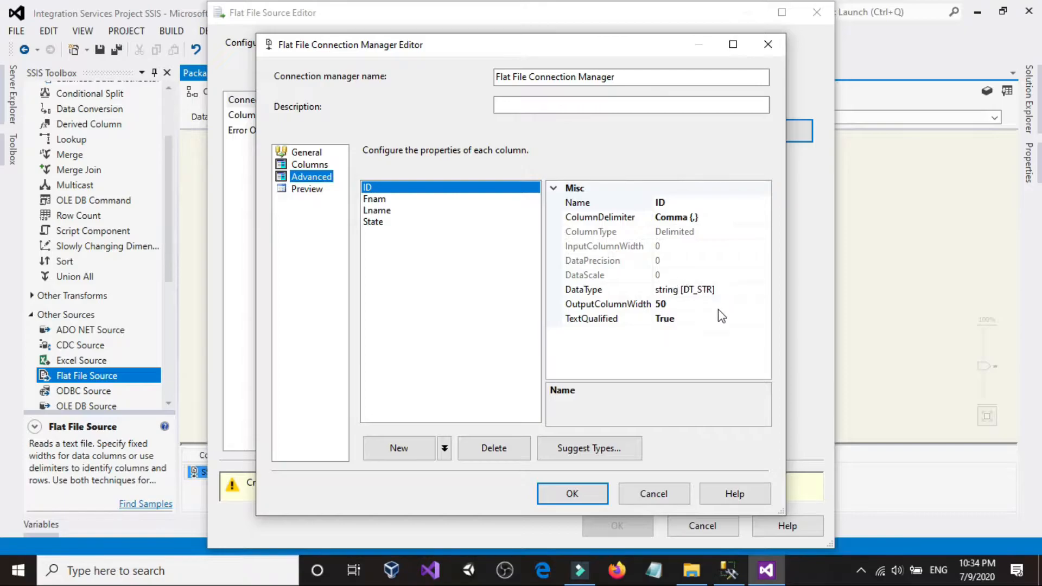
left_click(304, 189)
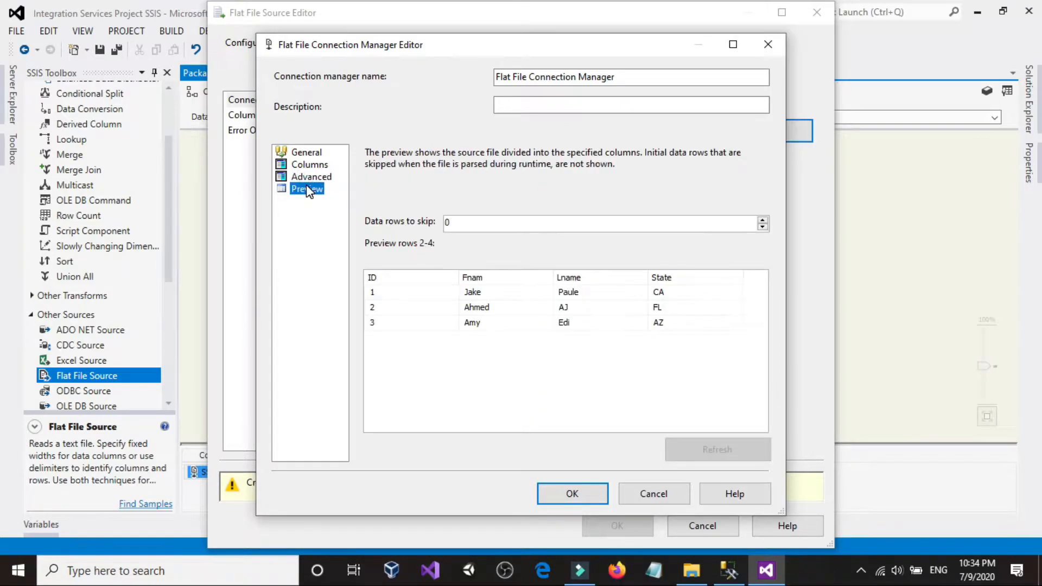
left_click(572, 493)
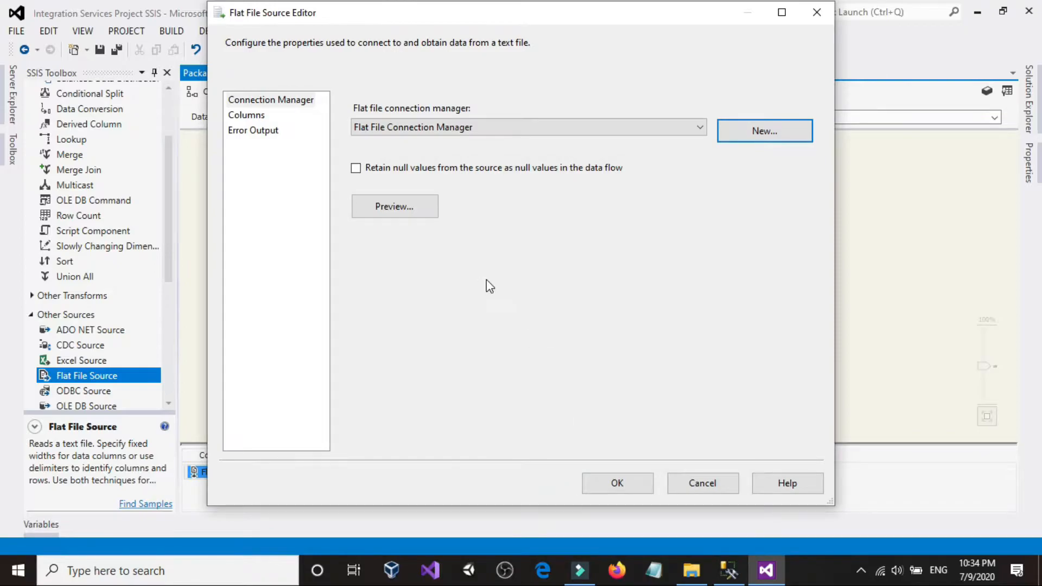
left_click(247, 114)
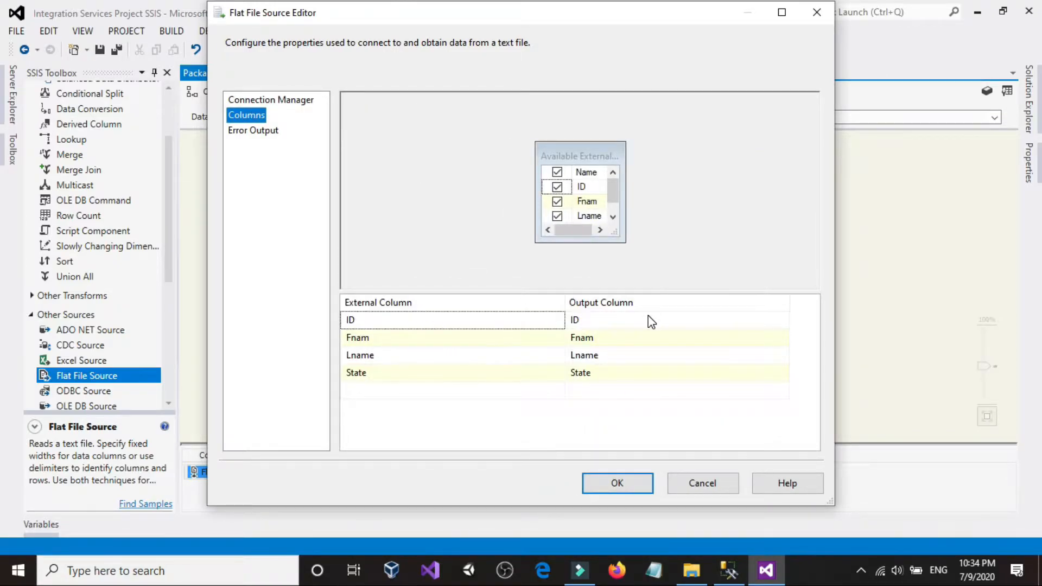
left_click(615, 483)
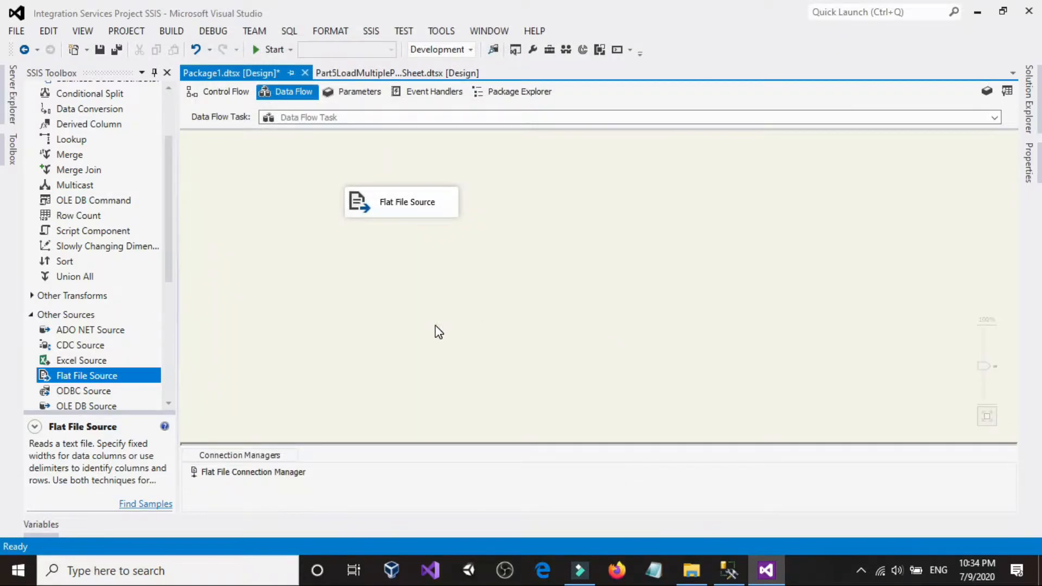
Check the dbo.Customers table in SQL Server Management Studio, add an OLE DB Destination to the data flow and connect the Flat File Source to it.
left_click(734, 575)
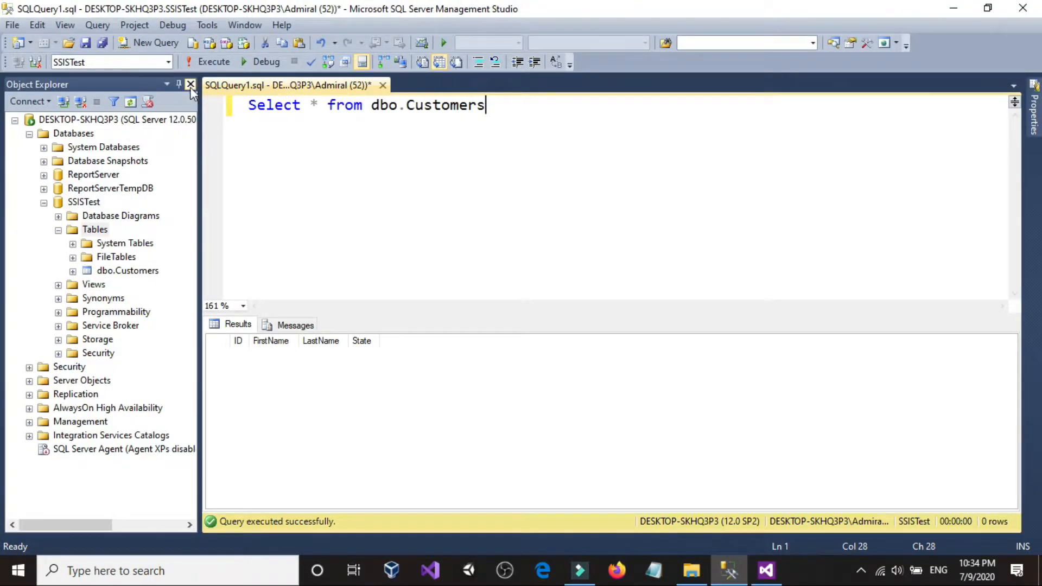
left_click(731, 567)
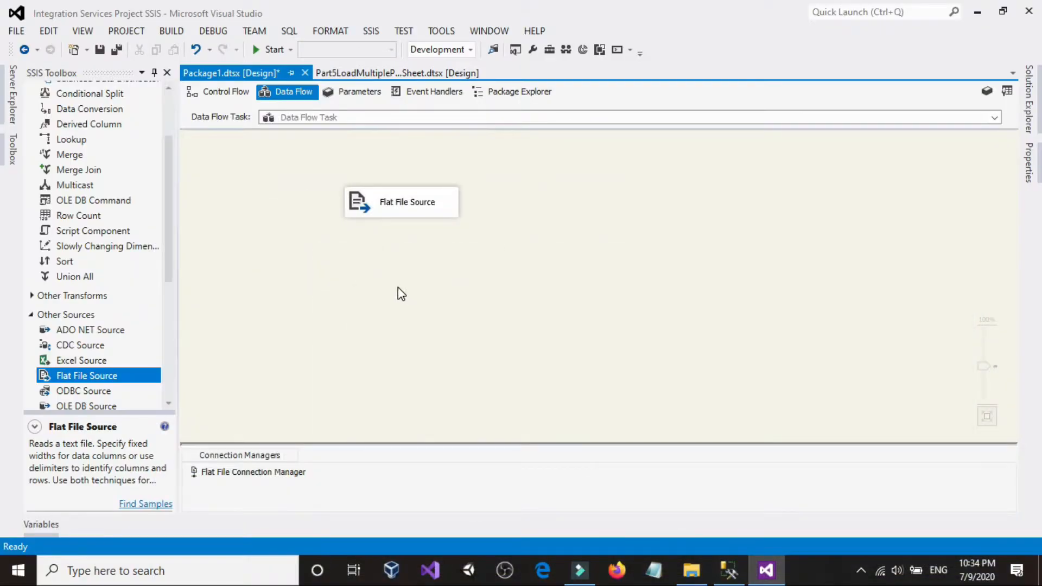
scroll(102, 292, "down", 5)
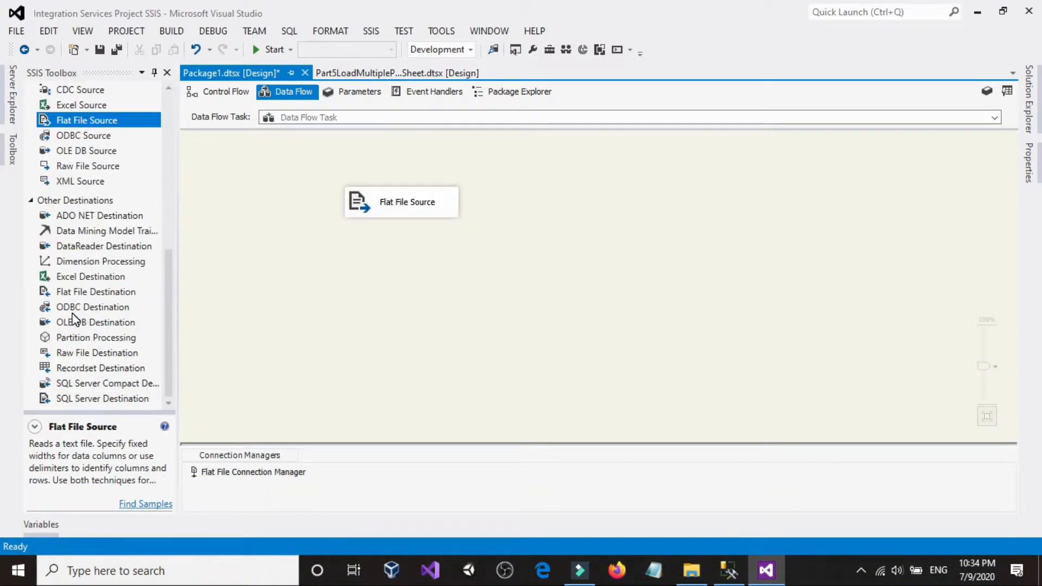
left_click_drag(89, 325, 428, 295)
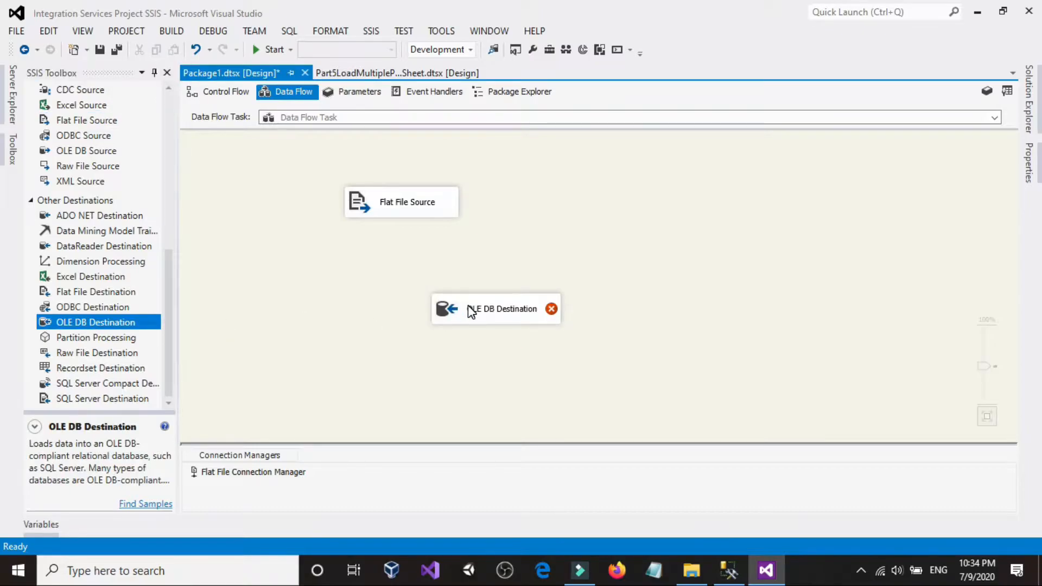
left_click(404, 244)
left_click(400, 194)
left_click_drag(402, 222, 486, 314)
Open the OLE DB Destination's connection manager configuration and delete the existing SSISTest data connection.
double_click(526, 302)
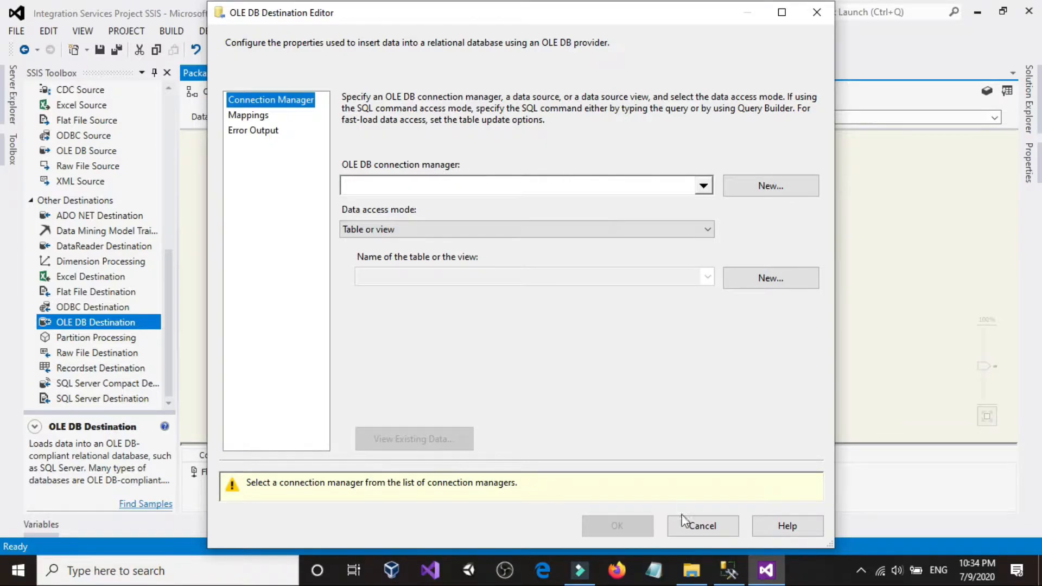
left_click(728, 574)
left_click(729, 574)
left_click(792, 191)
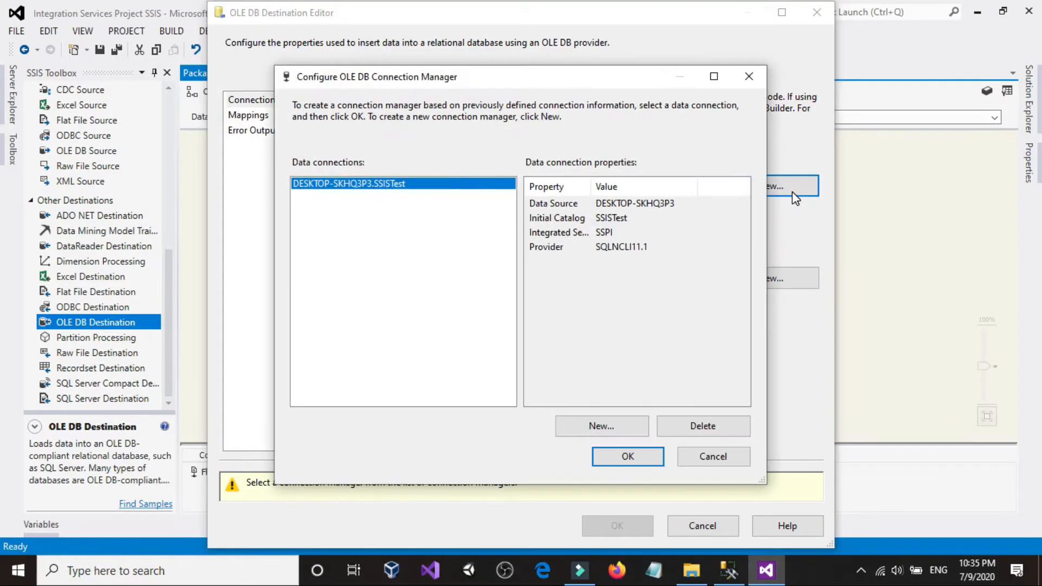
left_click(674, 426)
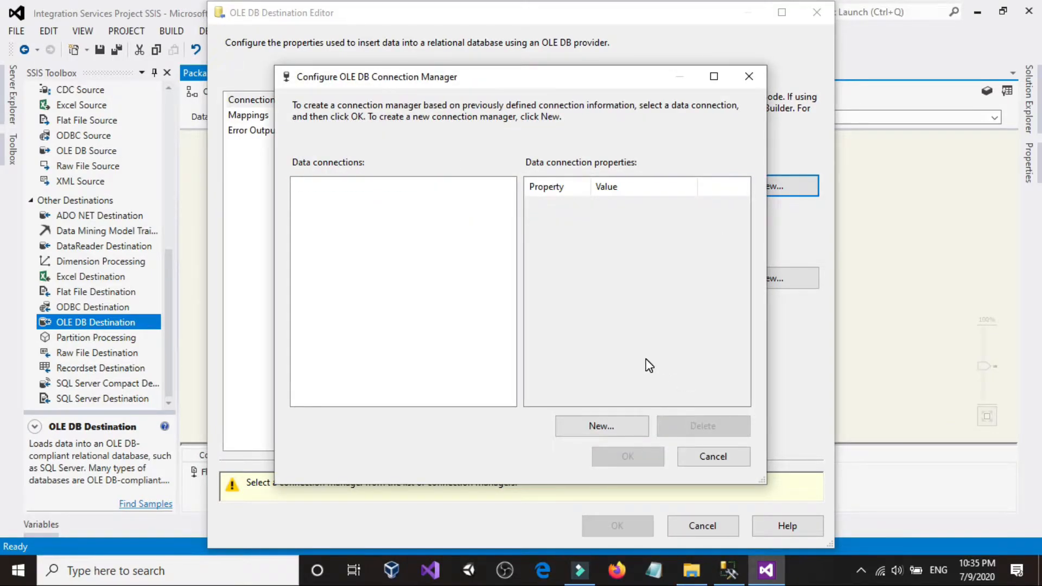
Start a new OLE DB connection and set its server name to DESKTOP-SKHQ3P3, copied from the connect dialog in SQL Server Management Studio.
left_click(594, 427)
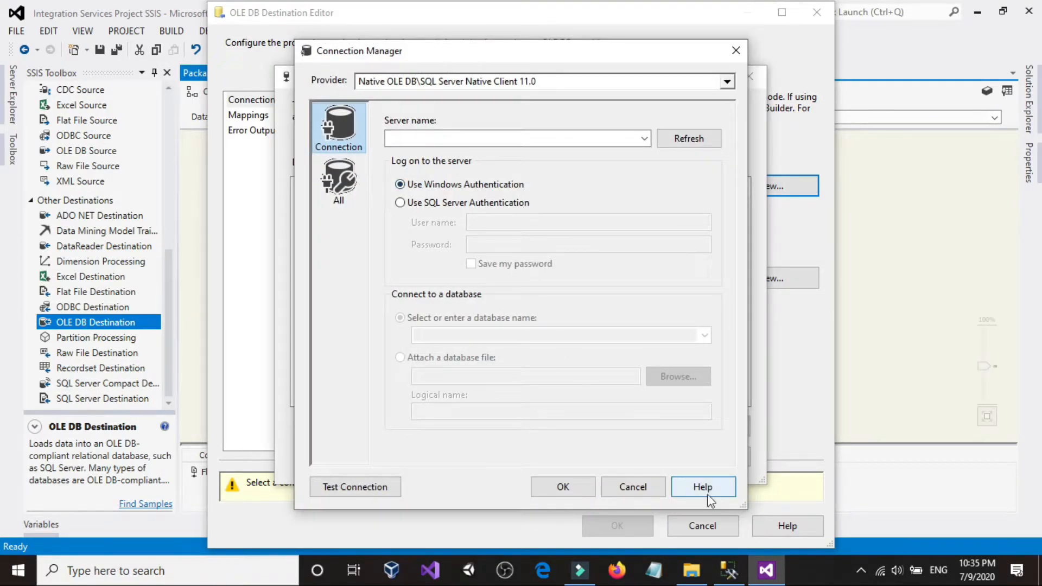
left_click(729, 579)
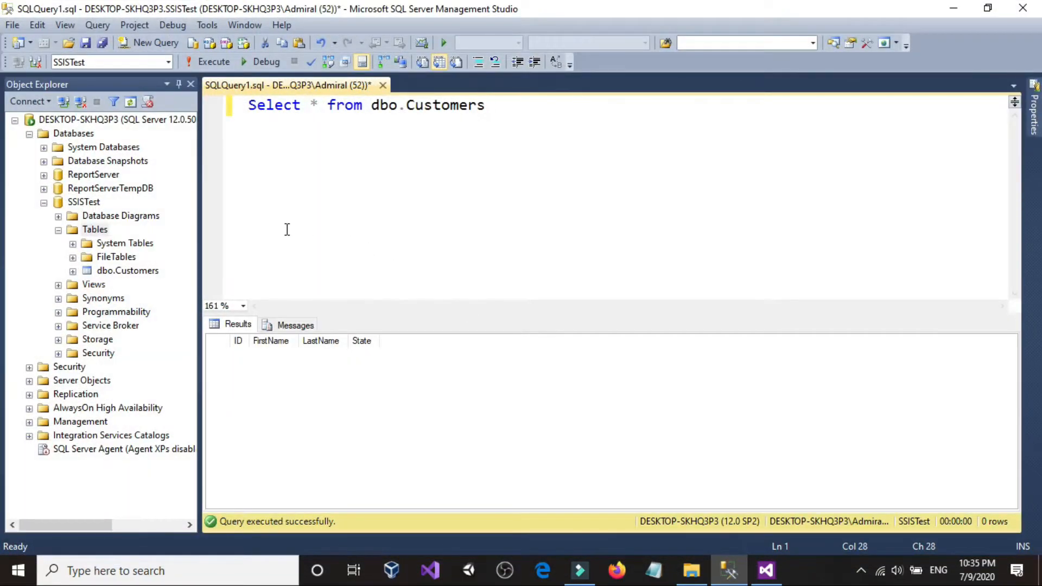
left_click(30, 102)
left_click(29, 116)
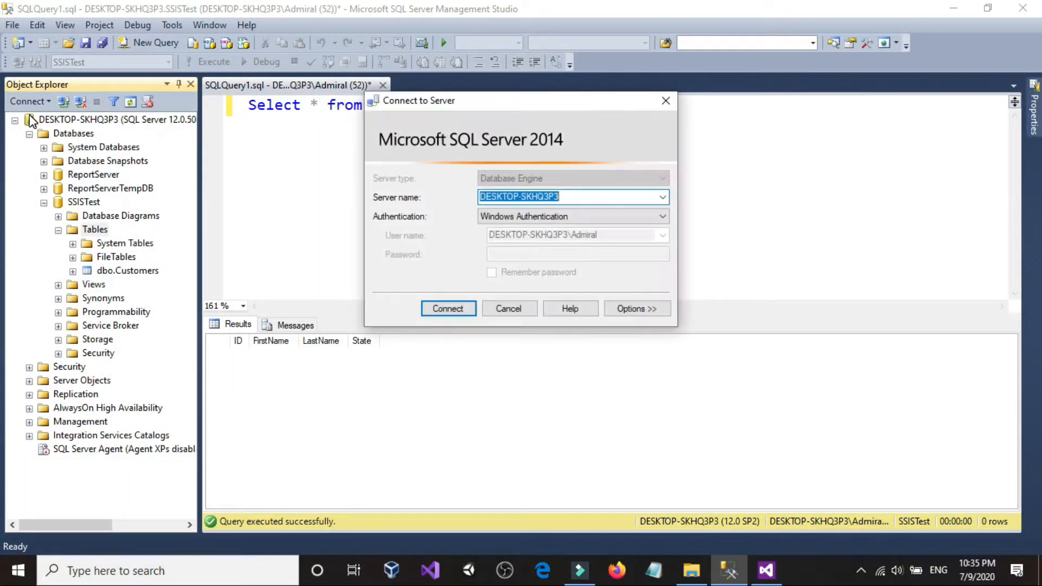
right_click(533, 197)
left_click(551, 248)
left_click(509, 308)
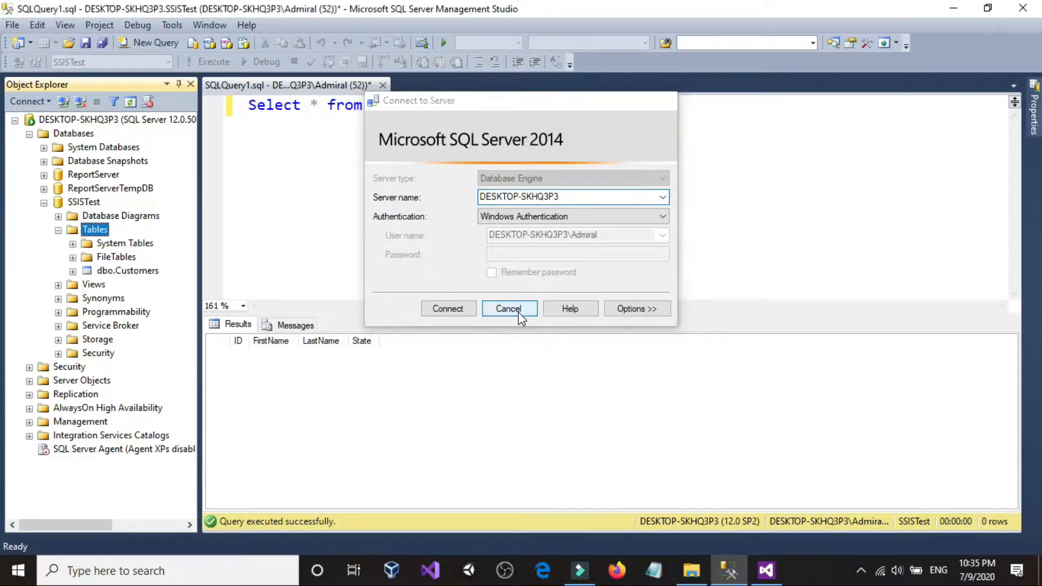
left_click(766, 569)
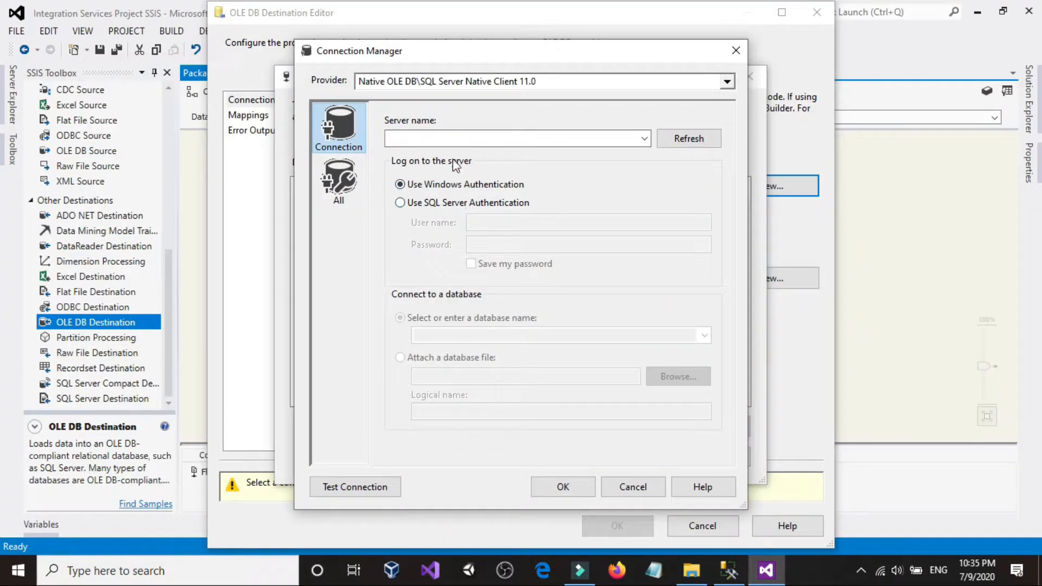
right_click(433, 138)
left_click(447, 202)
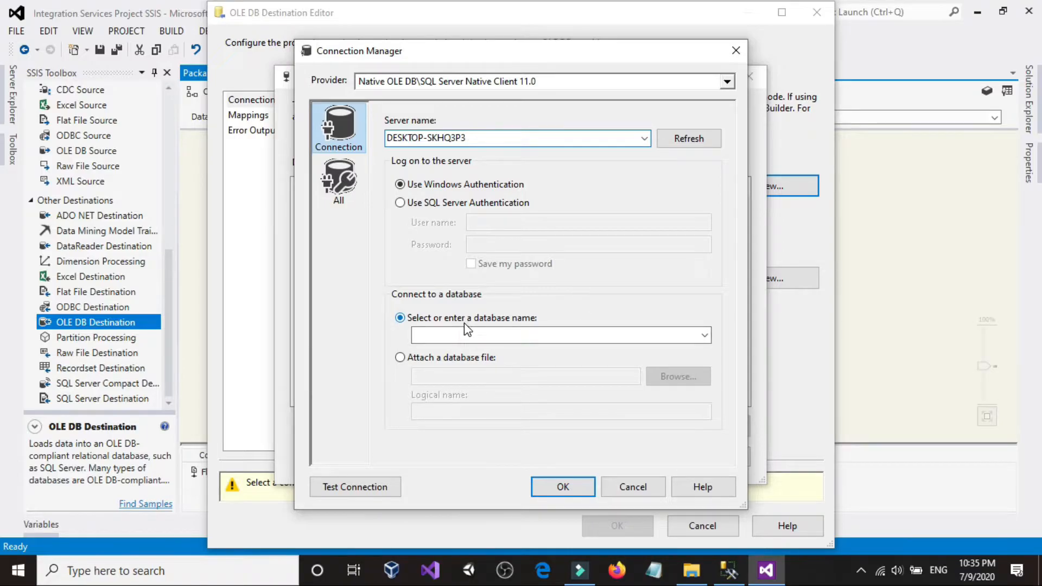
Choose the SSISTest database for the new connection, test it, and accept it as the destination's connection manager.
left_click(729, 570)
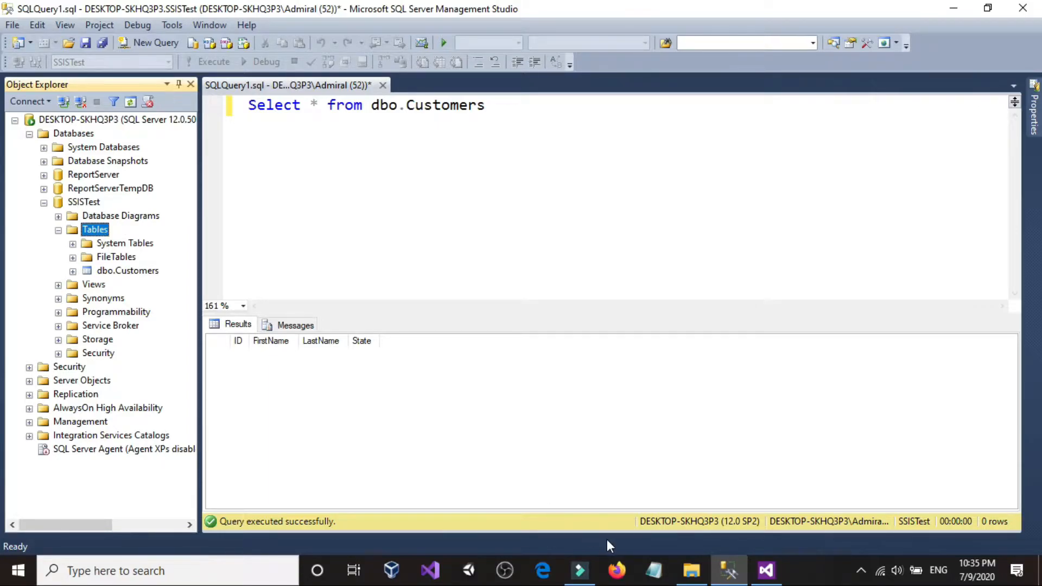
left_click(766, 570)
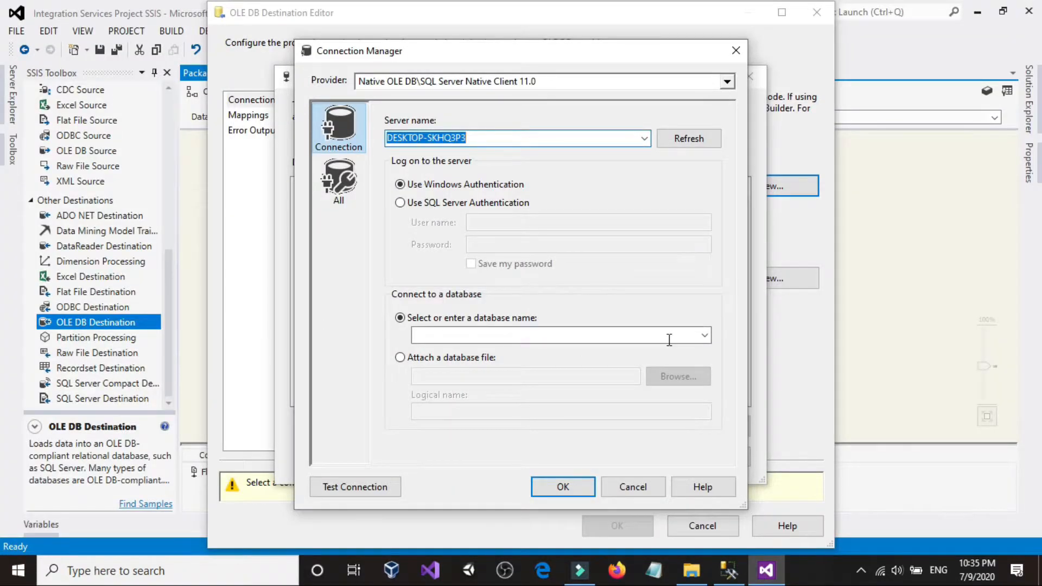
left_click(705, 335)
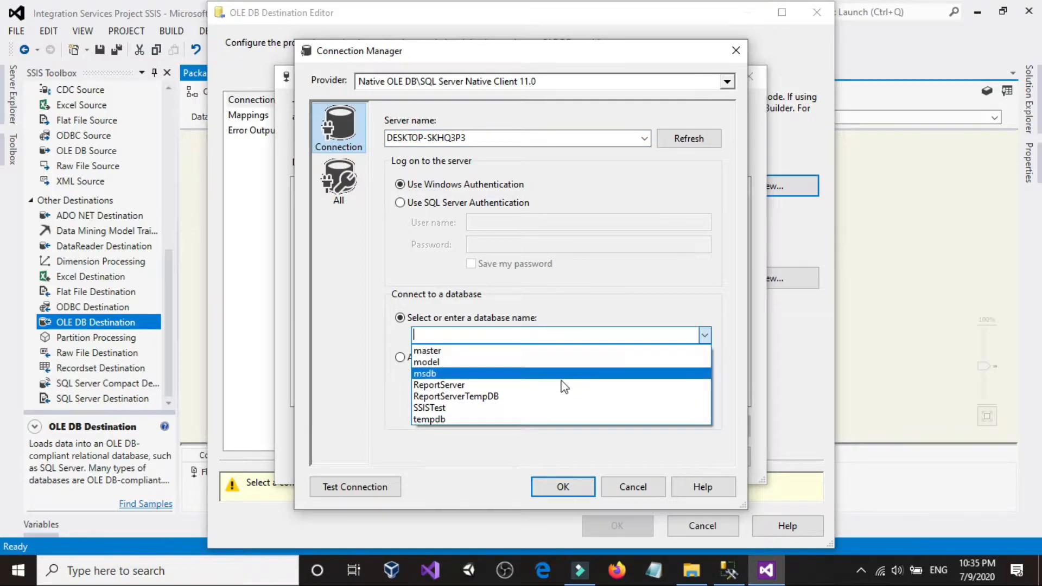
left_click(451, 410)
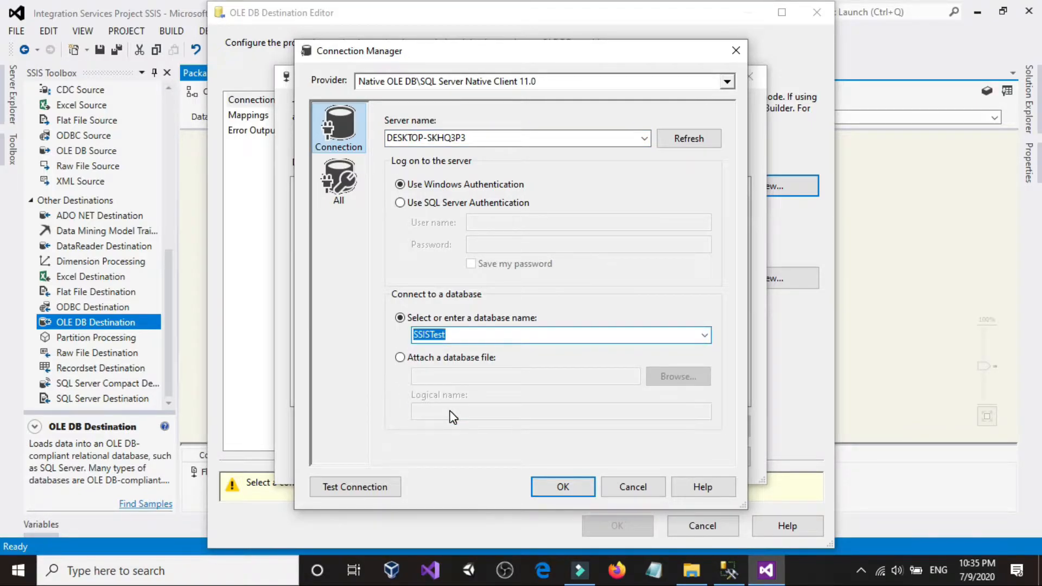
left_click(355, 487)
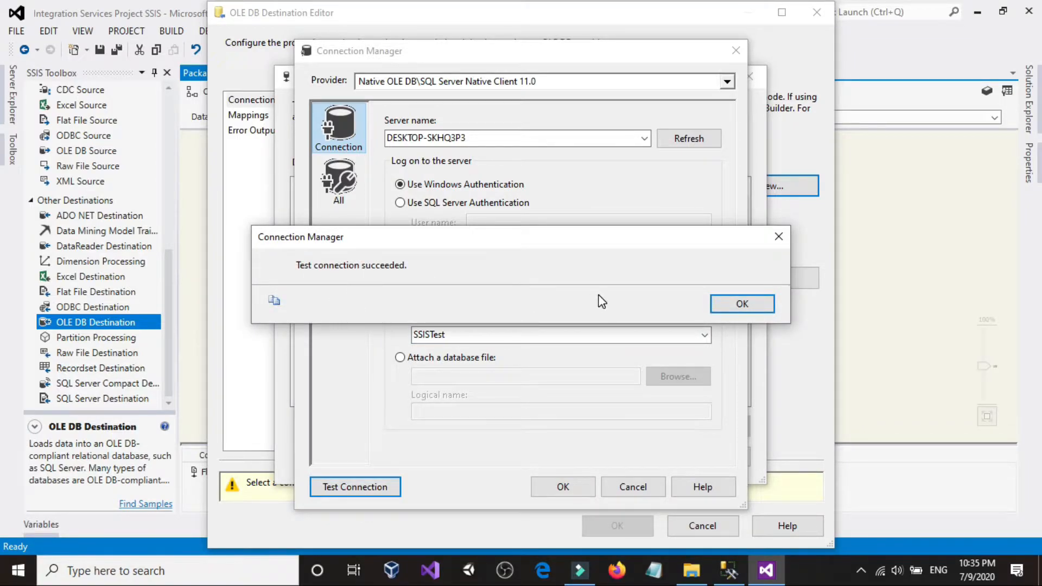
left_click(763, 307)
left_click(559, 487)
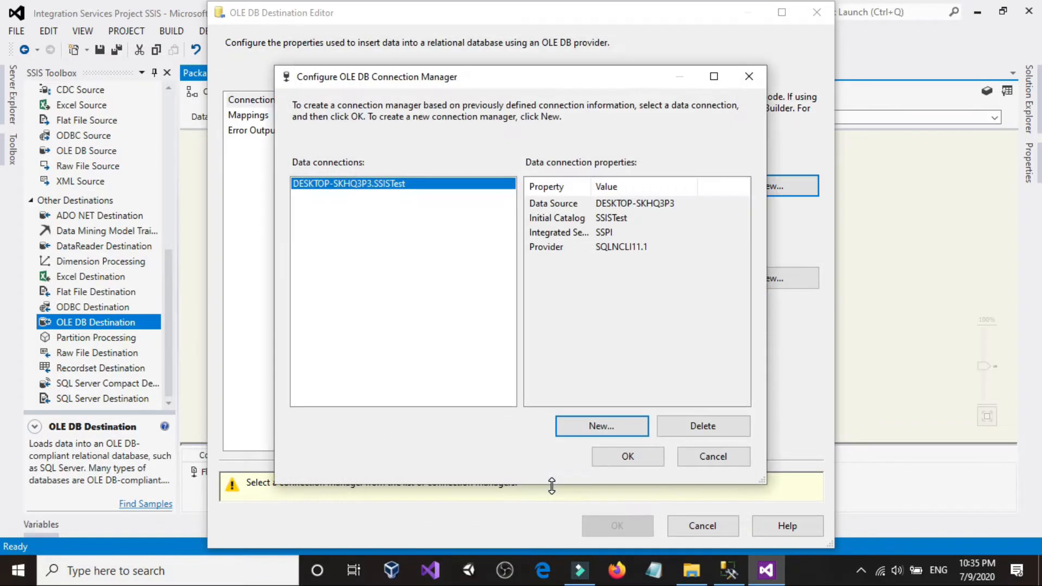
left_click(618, 458)
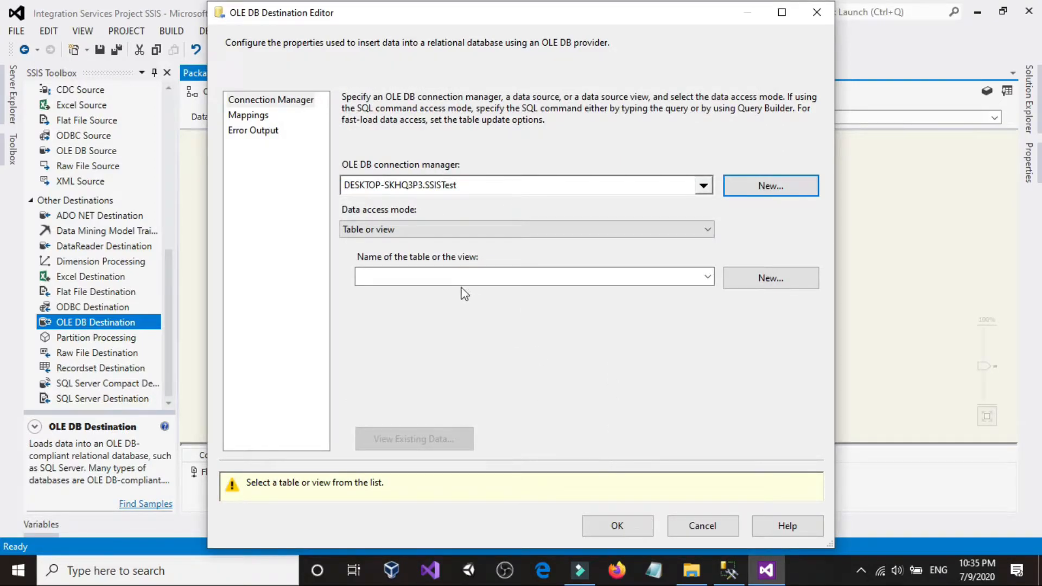
Set the OLE DB Destination's target table to [dbo].[Customers].
left_click(729, 570)
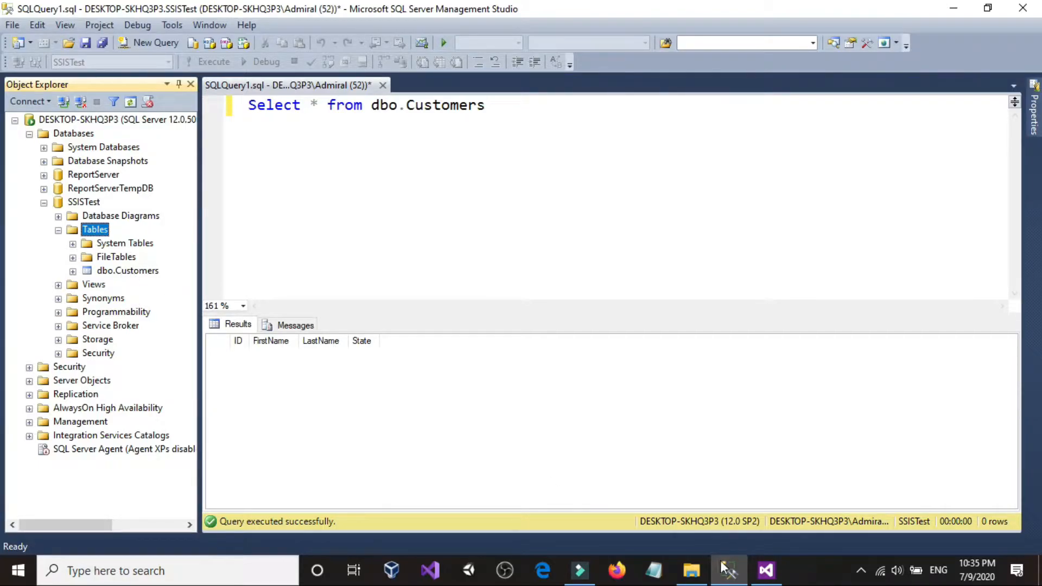
left_click(766, 570)
left_click(480, 280)
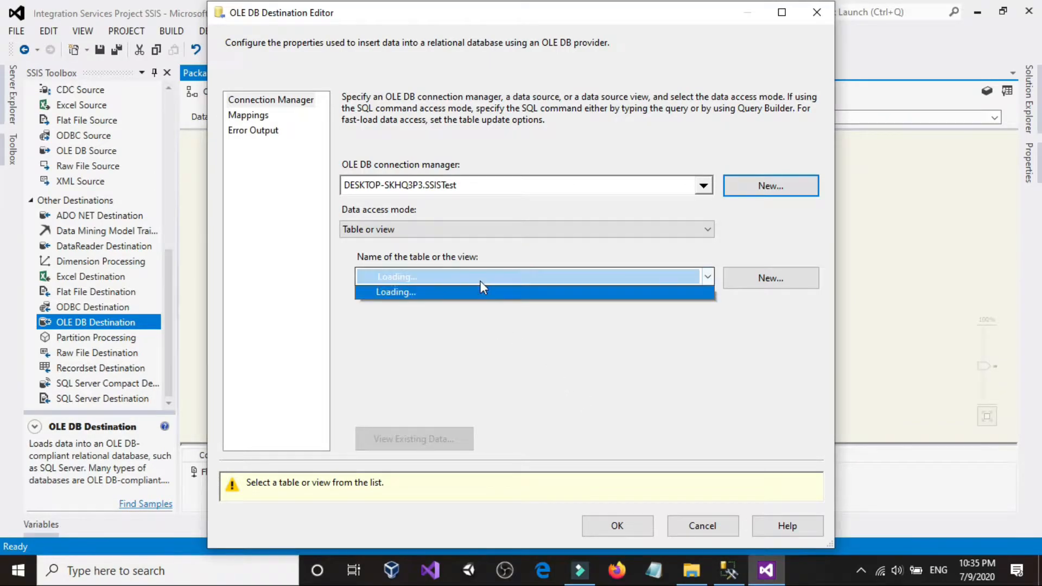
left_click(444, 294)
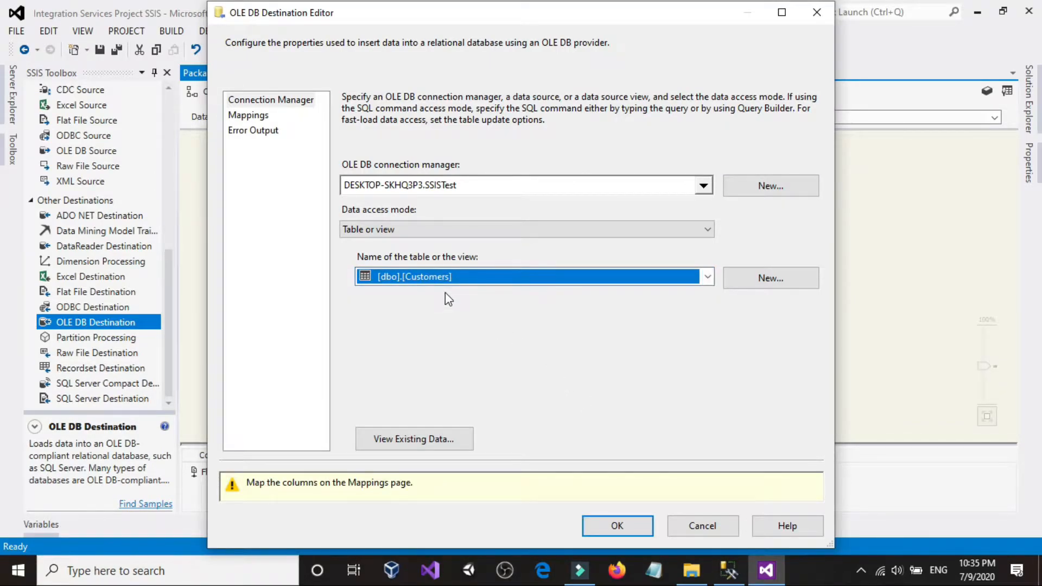
Map input columns Fnam to FirstName and Lname to LastName, then accept the OLE DB Destination settings.
left_click(253, 116)
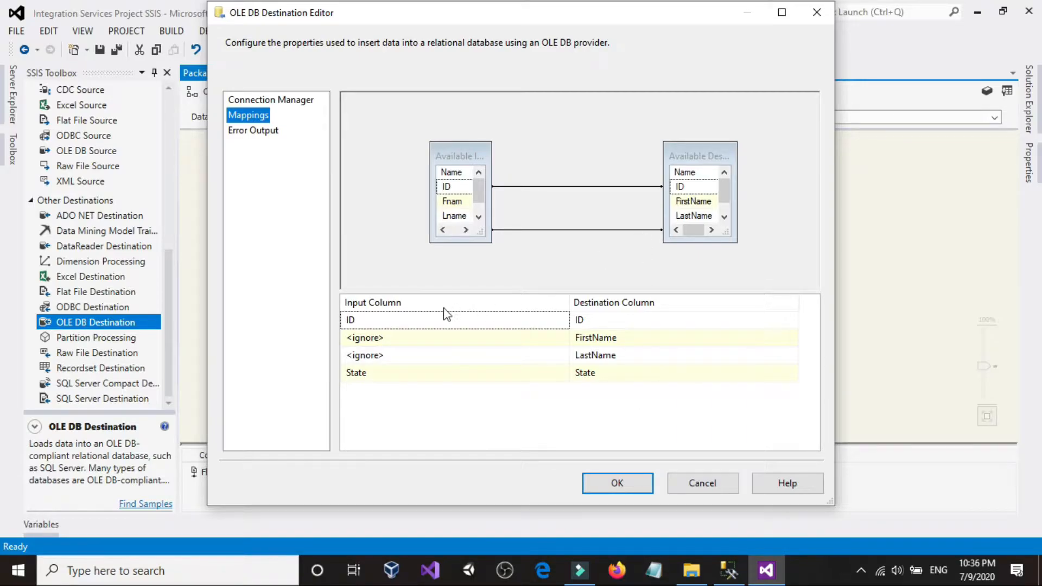
left_click(473, 338)
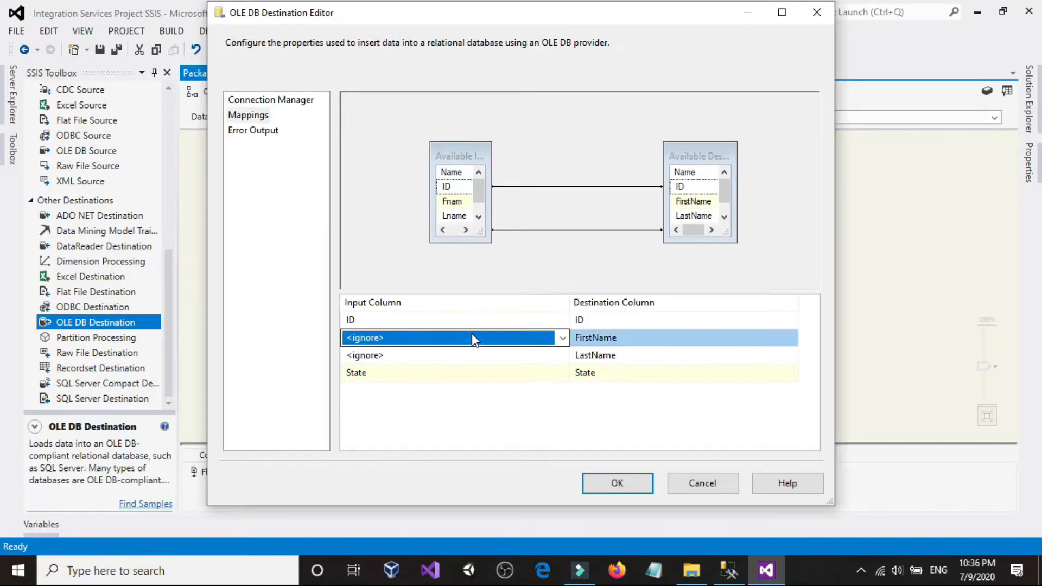
left_click(473, 335)
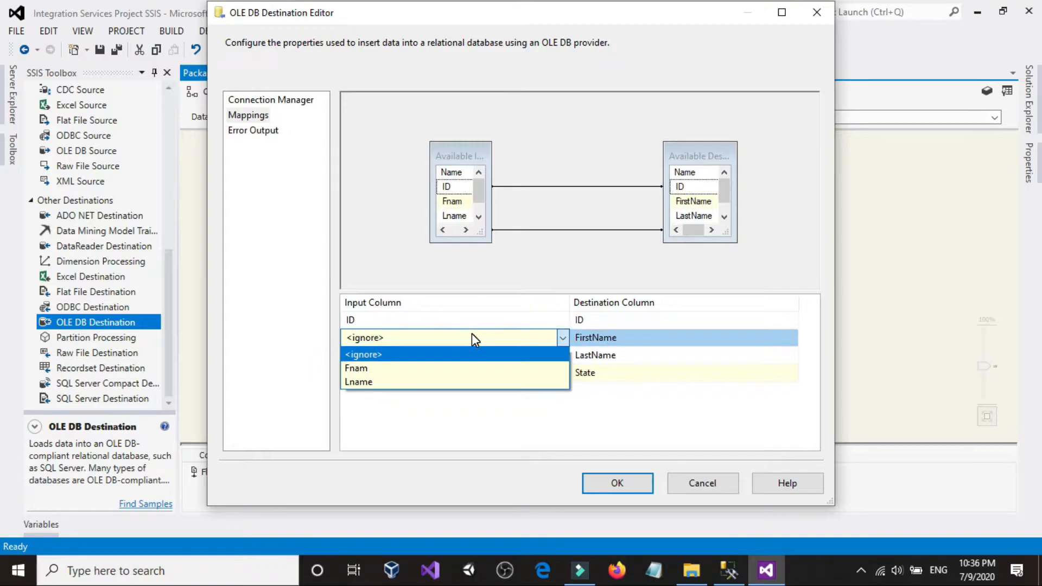
left_click(452, 369)
left_click(447, 356)
left_click(444, 357)
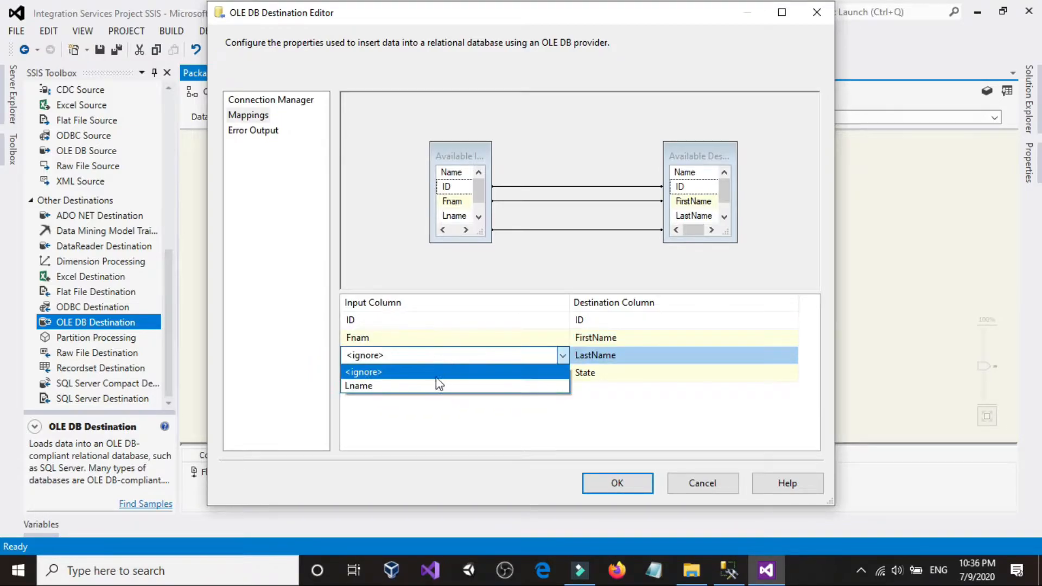
left_click(434, 383)
left_click(285, 195)
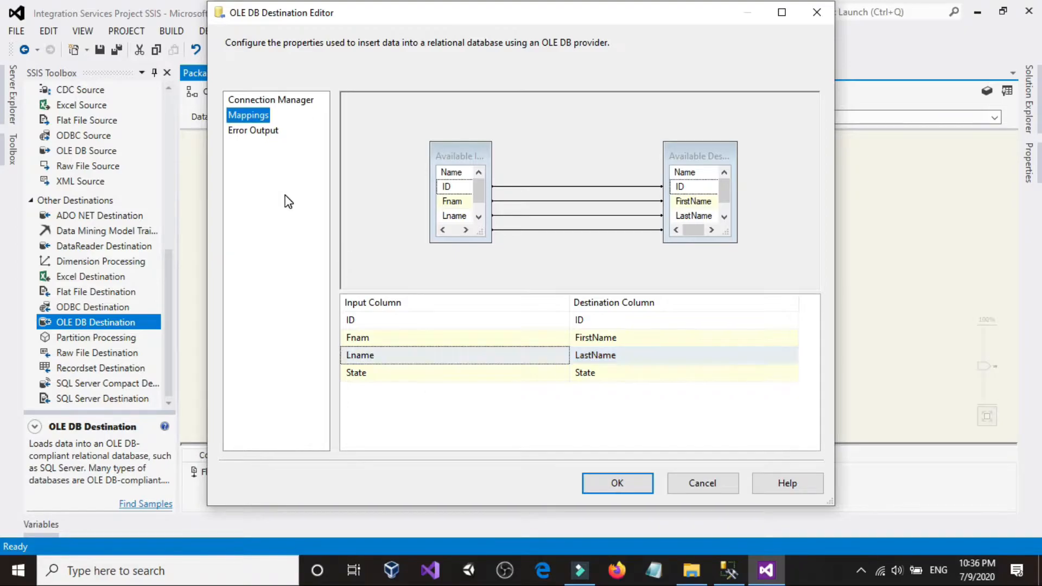
left_click(381, 219)
left_click(260, 101)
left_click(253, 115)
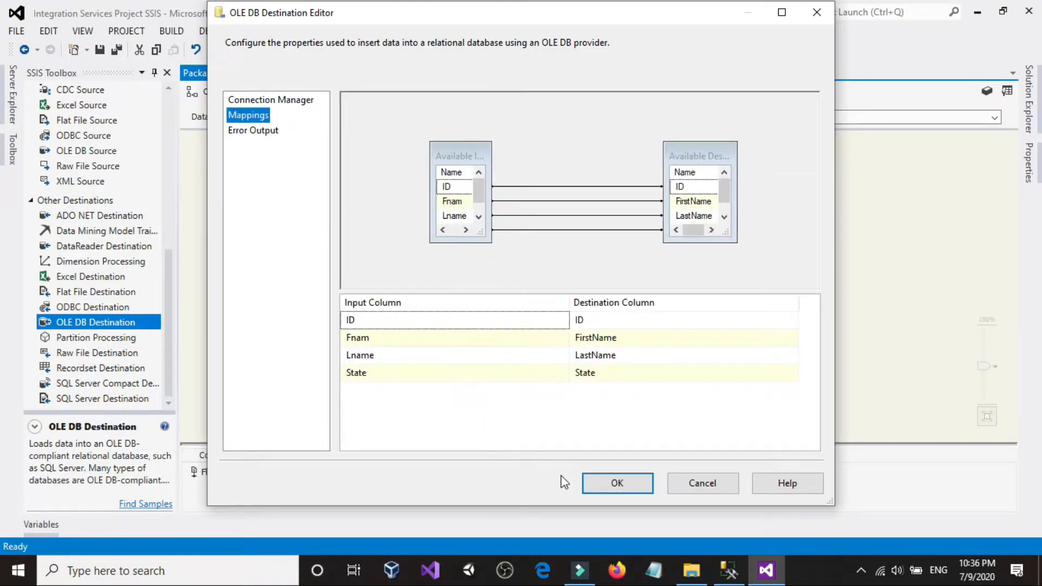
left_click(613, 483)
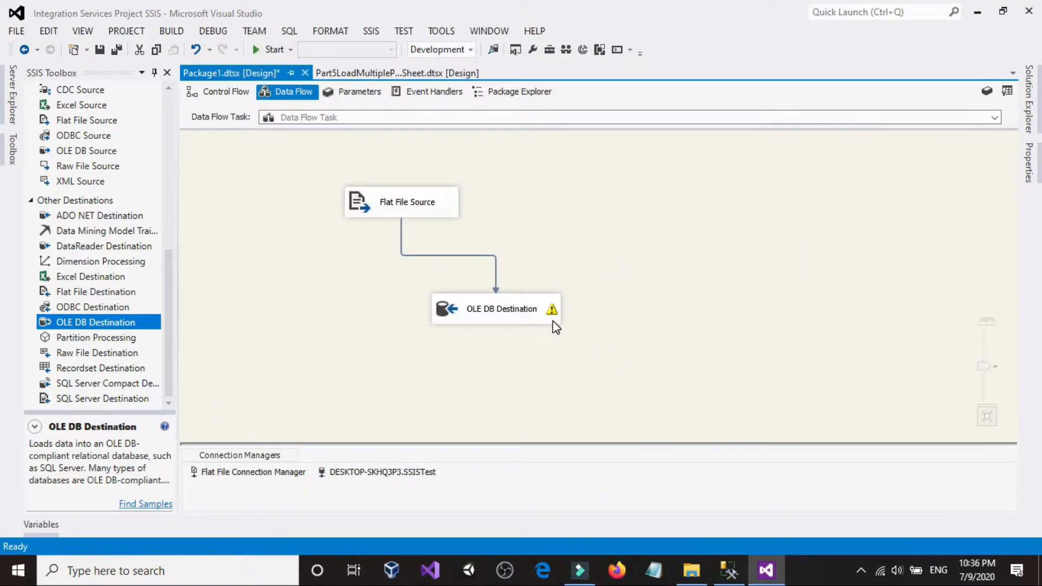
Read the OLE DB Destination's warning, check the dbo.Customers column data types in SQL Server Management Studio, and return to Visual Studio.
mouse_move(556, 315)
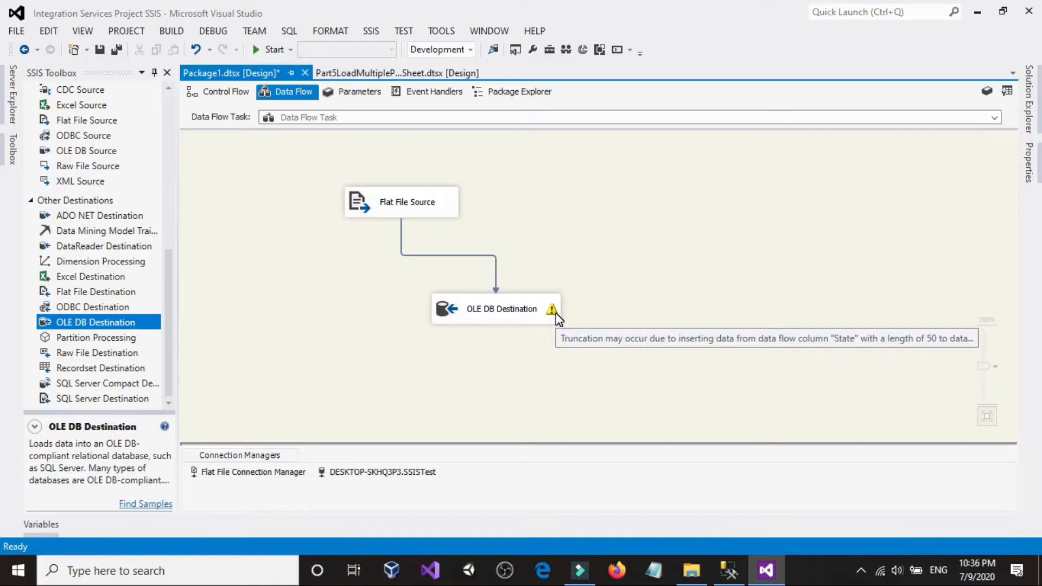
left_click(730, 571)
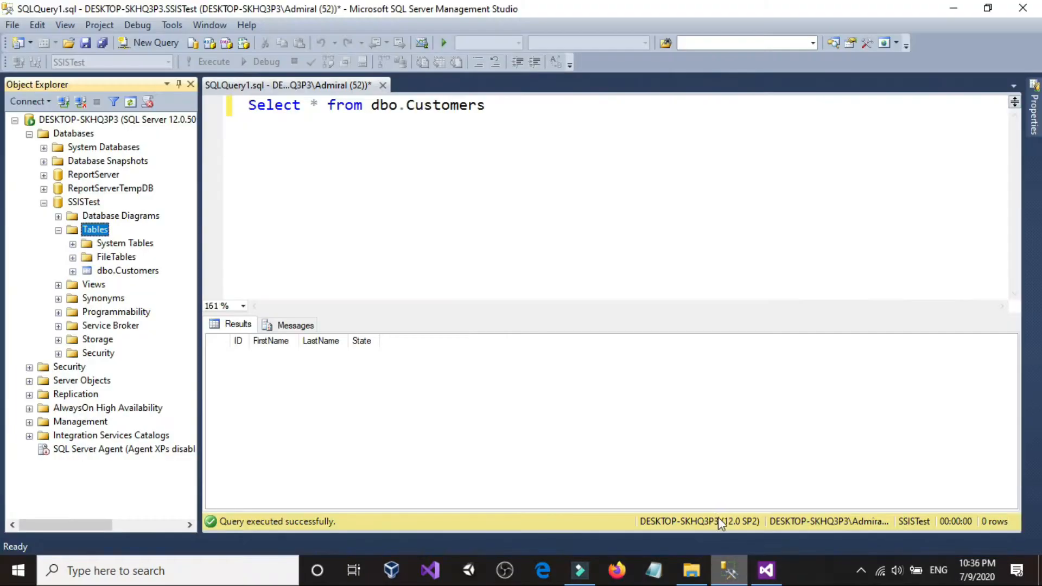
left_click(73, 272)
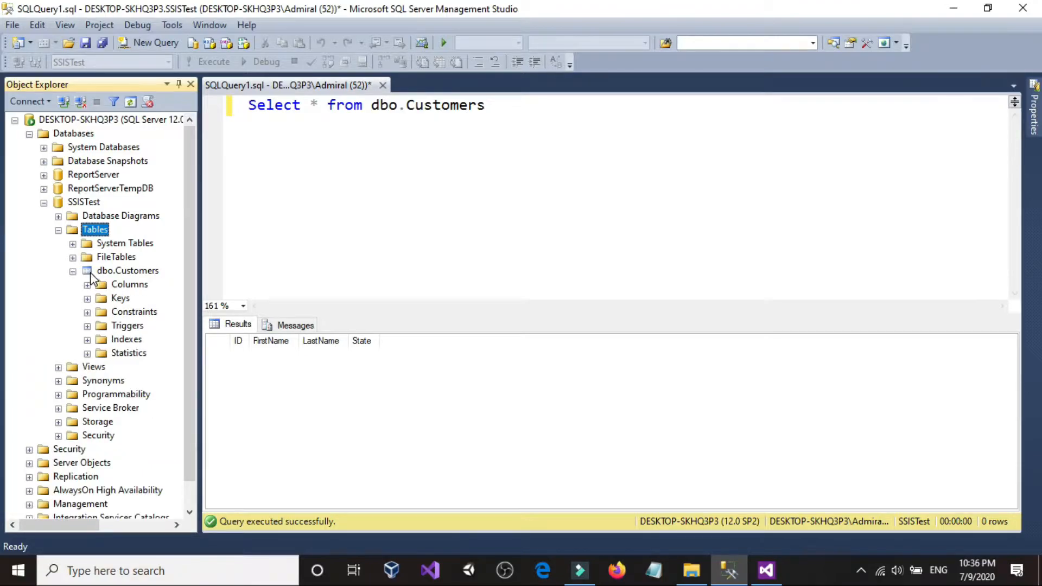
left_click(87, 285)
left_click_drag(96, 523, 128, 522)
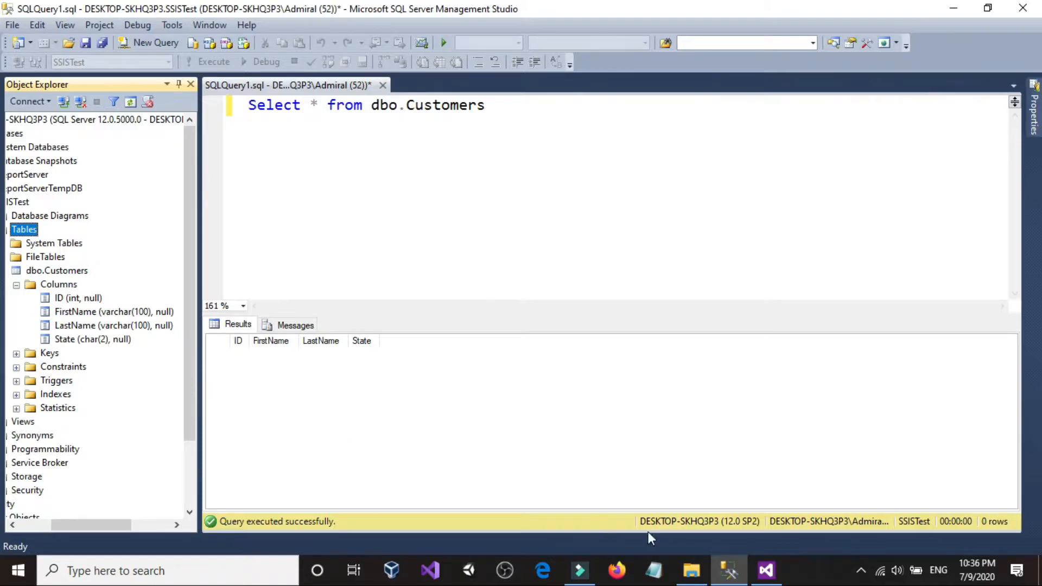
left_click(728, 574)
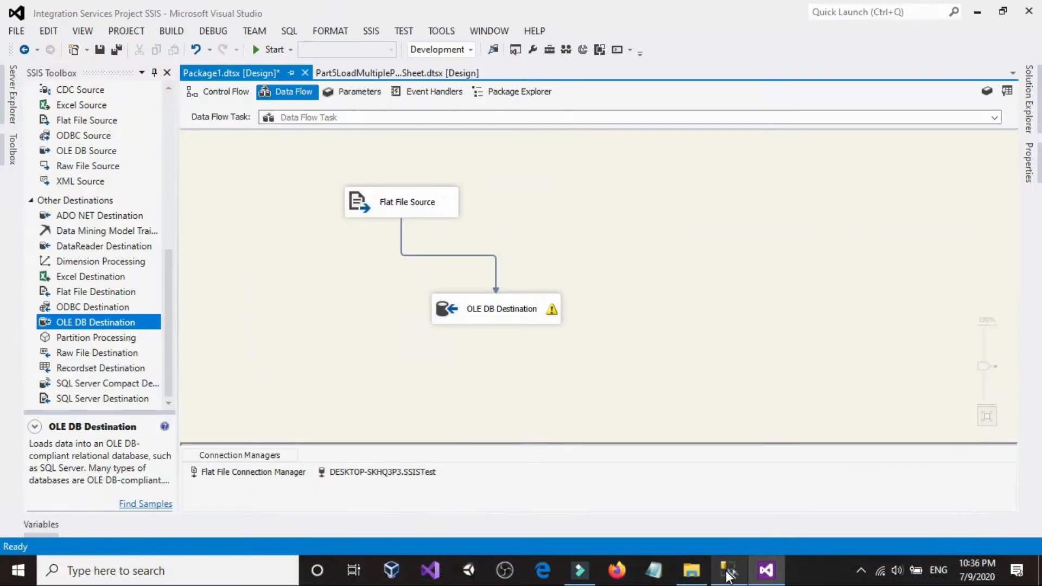
Check the State column's output width in the Flat File Connection Manager against the dbo.Customers columns in SQL Server Management Studio, and cancel without changes.
double_click(416, 202)
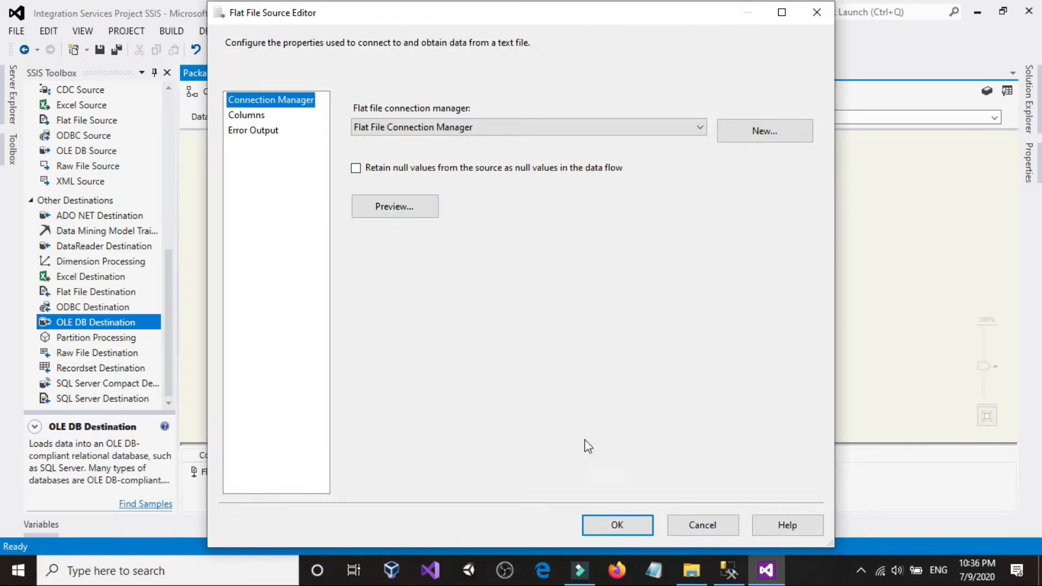
left_click(708, 524)
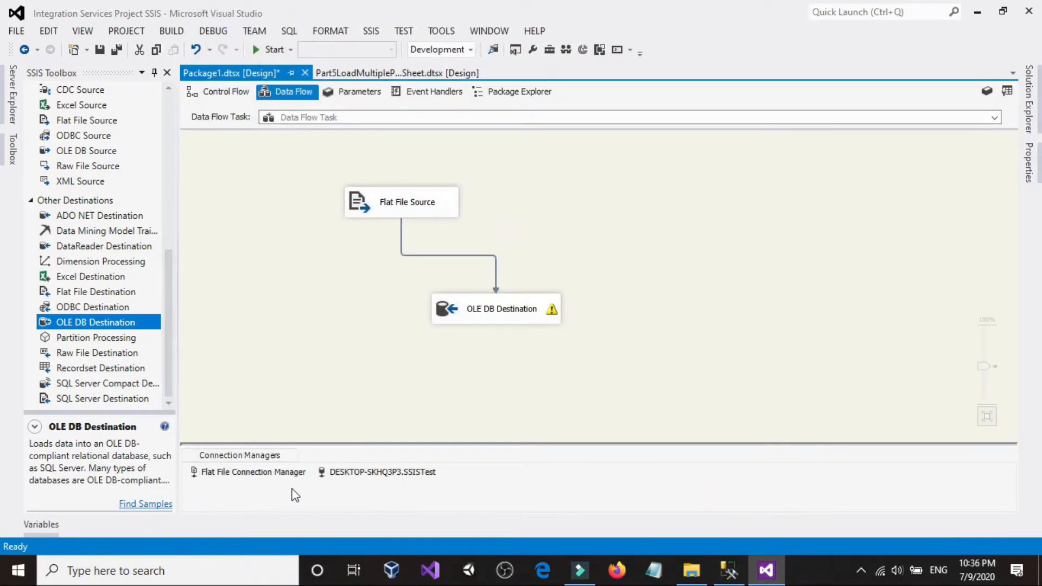
left_click(243, 474)
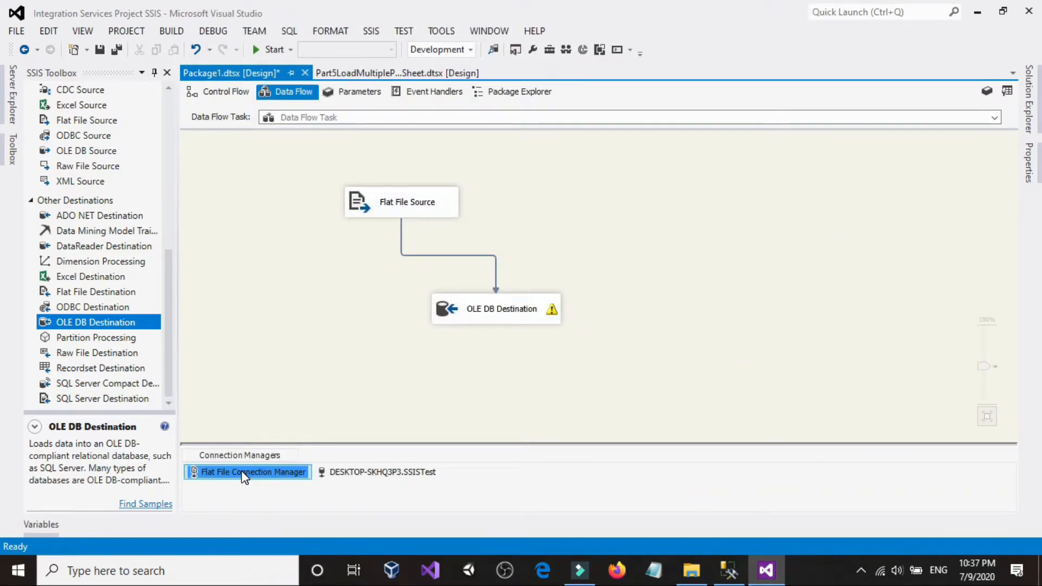
double_click(243, 473)
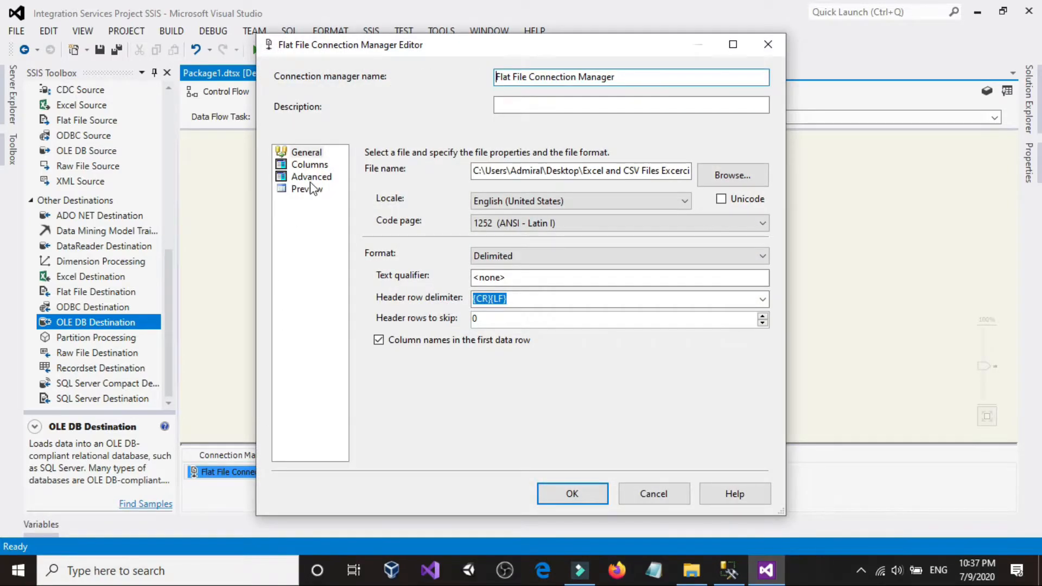
left_click(310, 178)
left_click(373, 225)
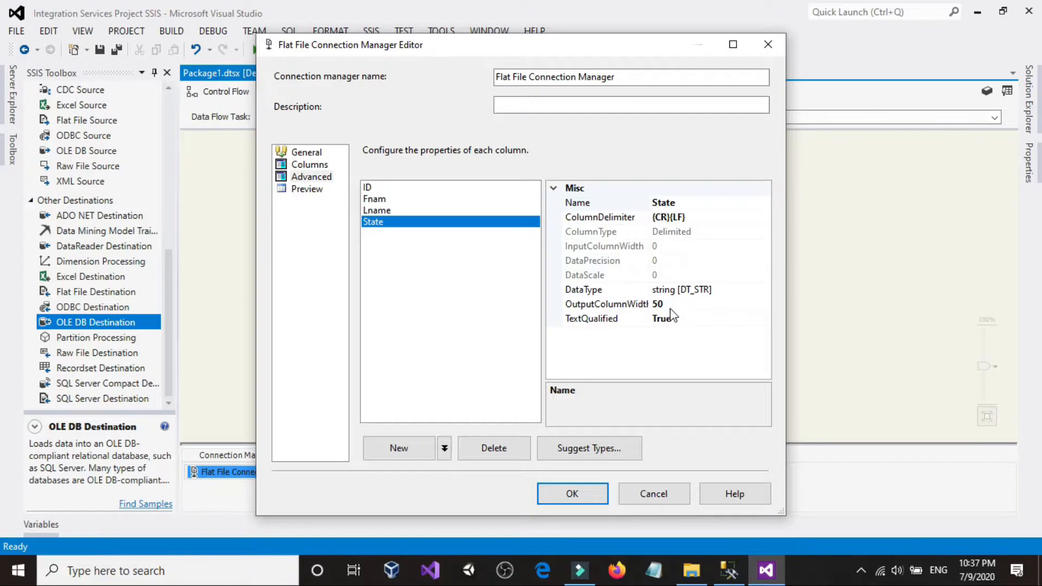
left_click(729, 568)
left_click(760, 571)
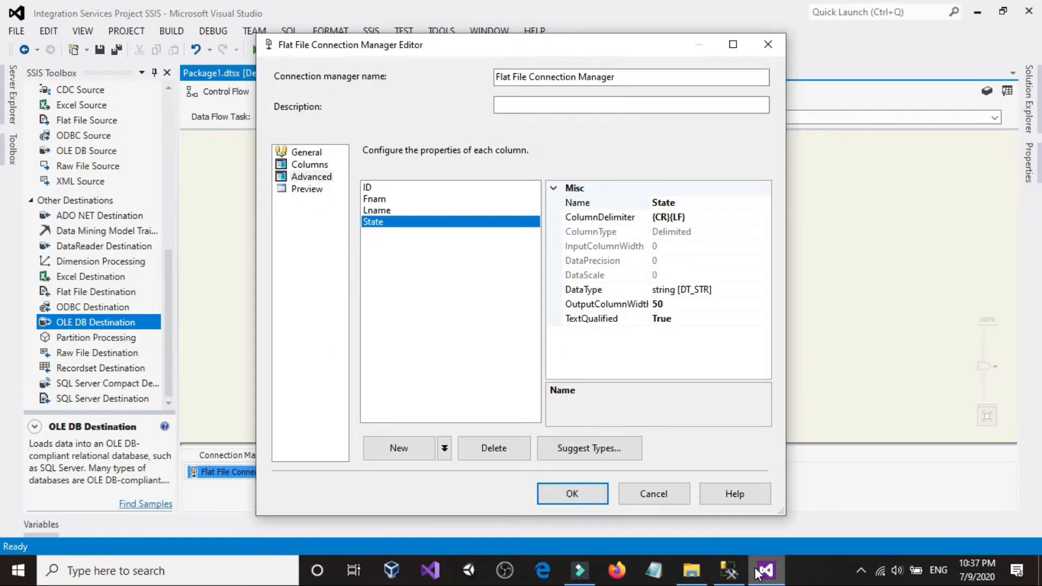
left_click(693, 303)
left_click_drag(694, 303, 610, 305)
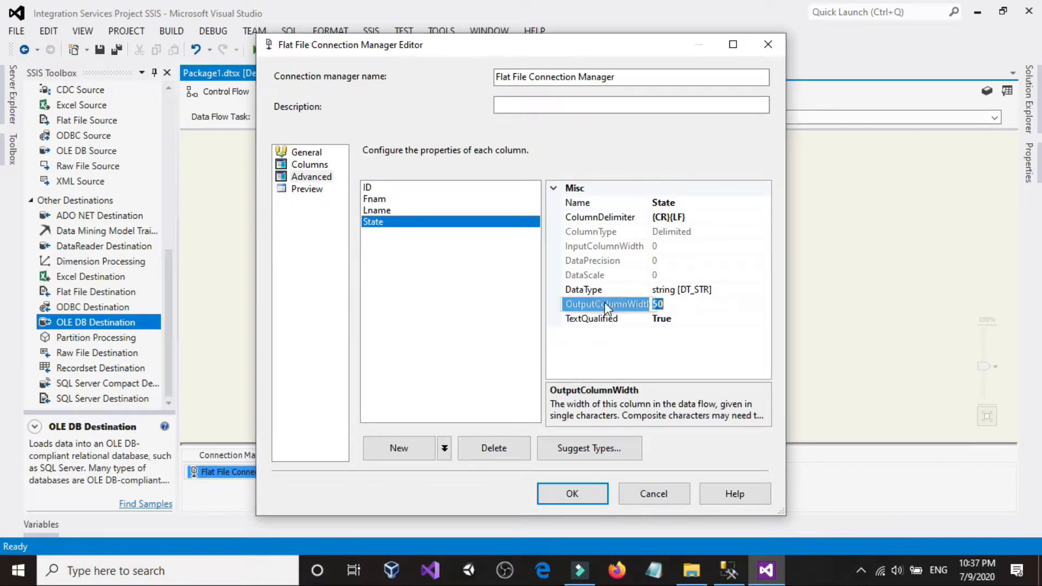
left_click(673, 493)
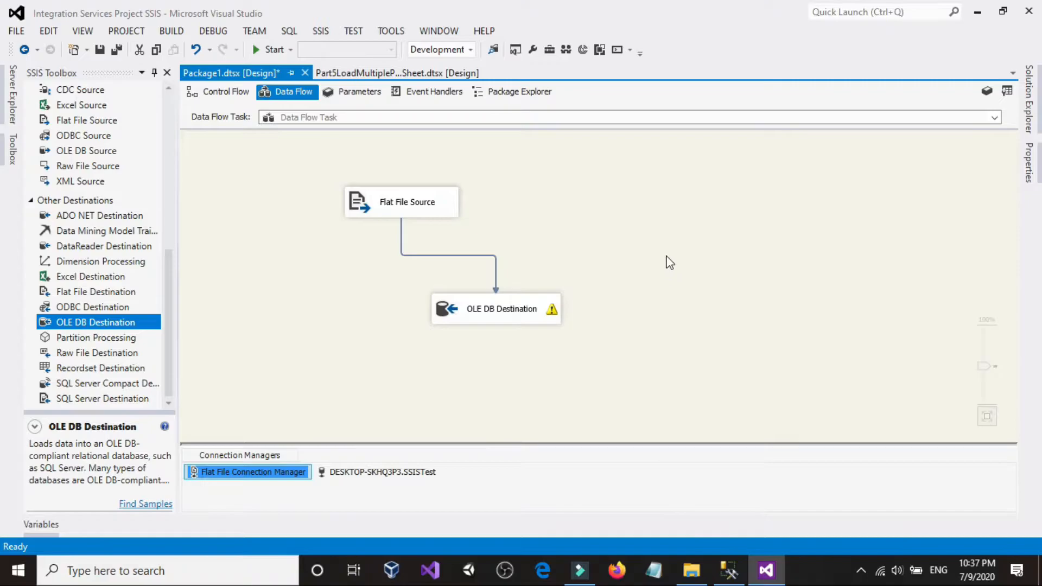
Try to insert a Data Conversion transformation in place of the direct path between the Flat File Source and the OLE DB Destination.
double_click(401, 258)
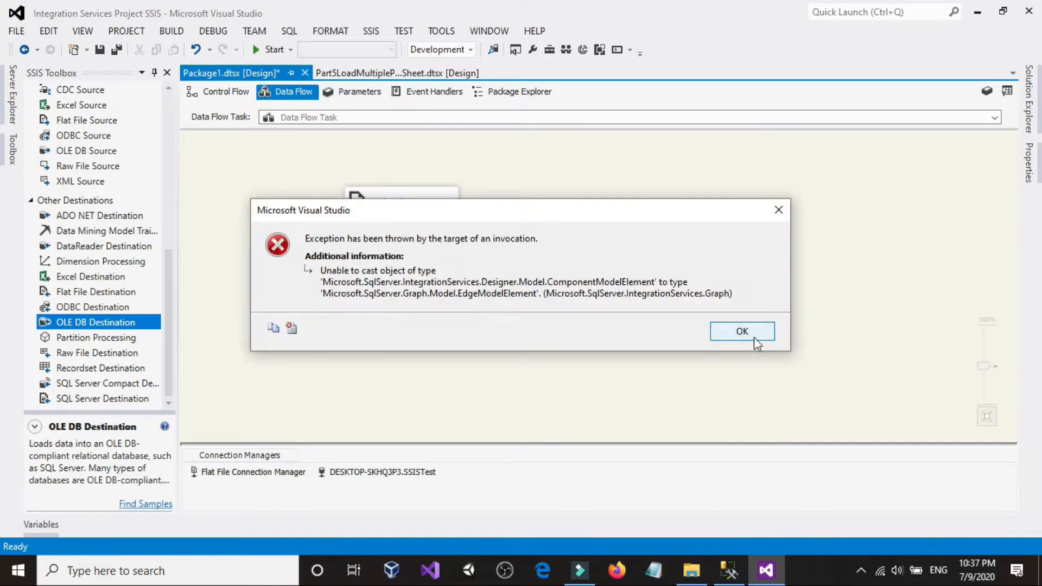
left_click(735, 330)
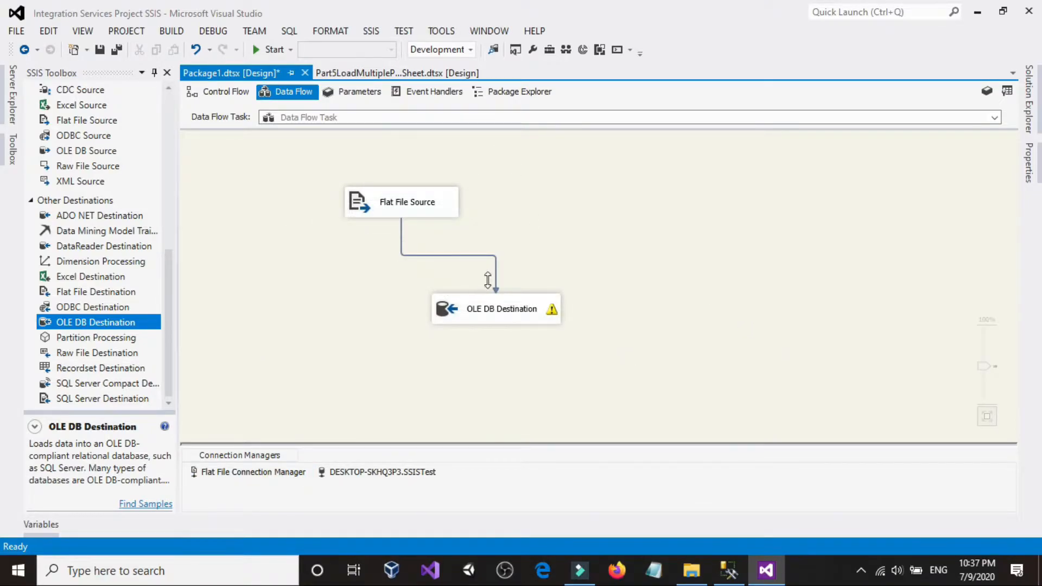
left_click(528, 312)
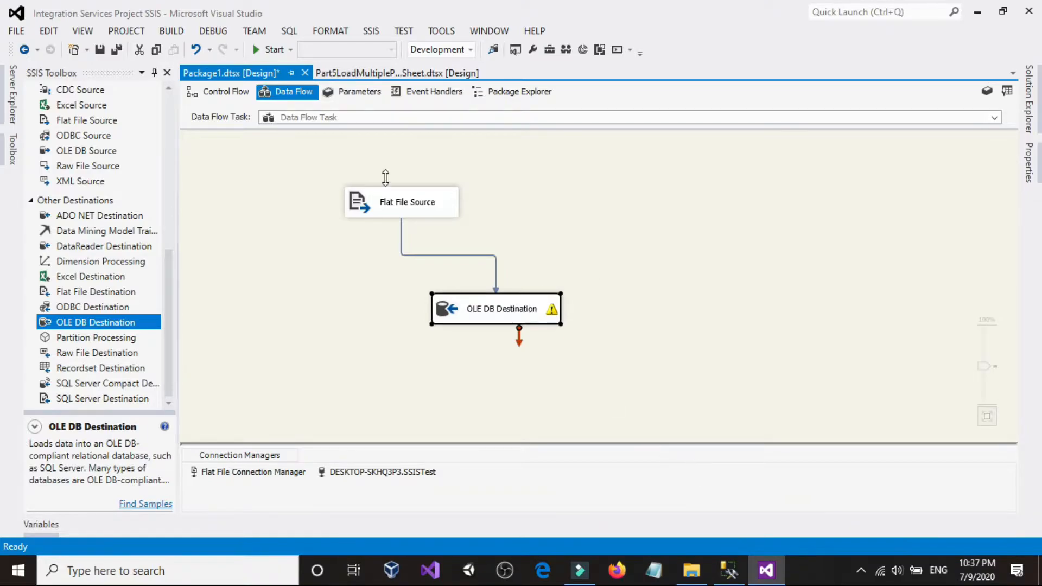
scroll(104, 285, "up", 7)
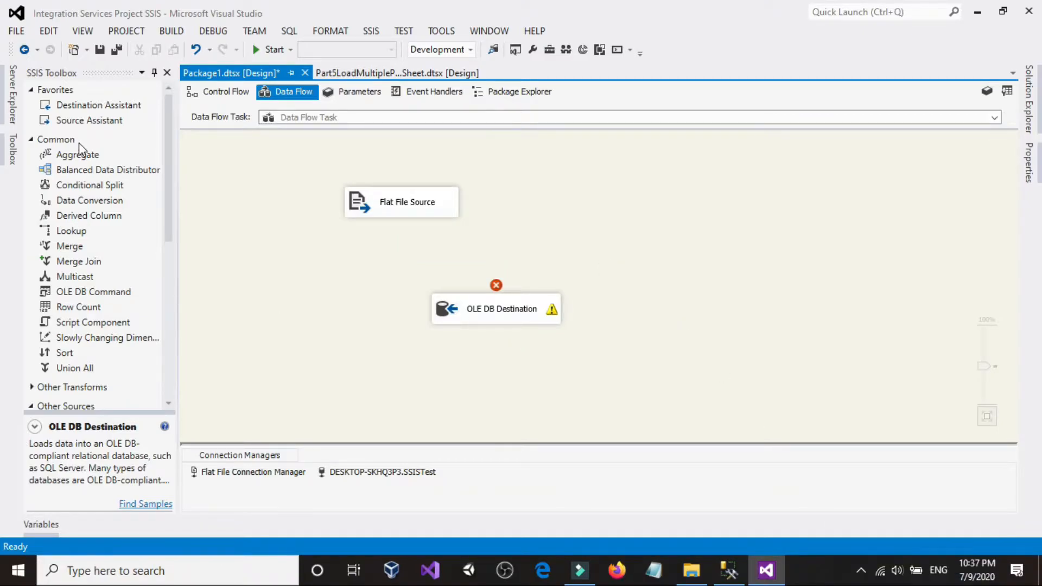
left_click(73, 202)
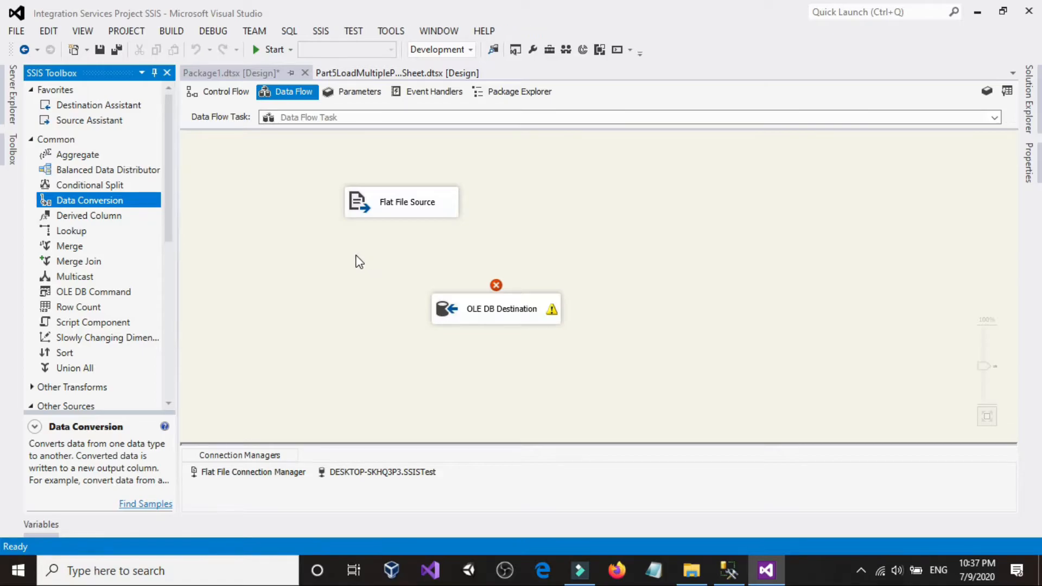
left_click(399, 253)
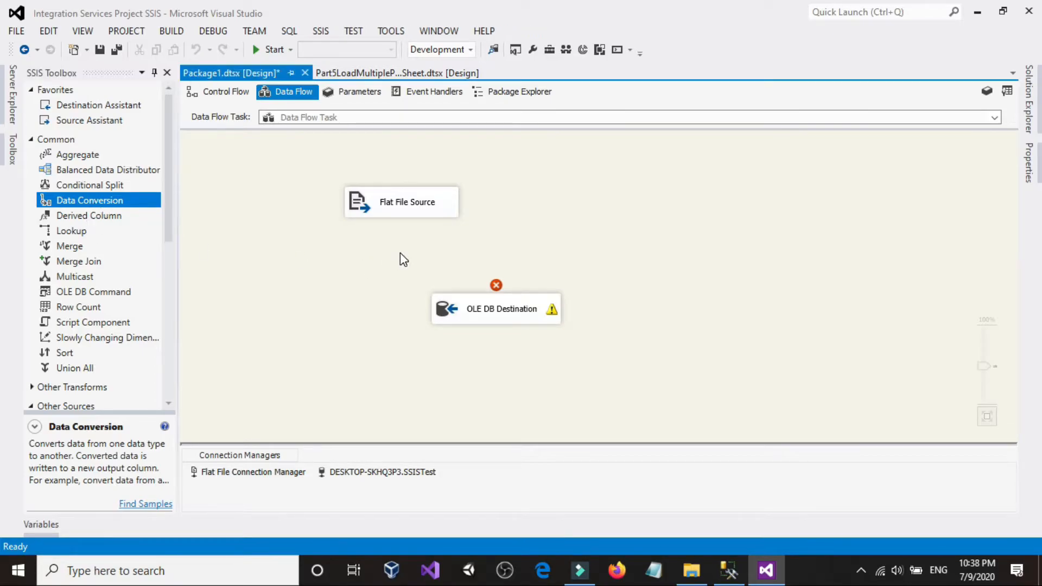
left_click_drag(71, 203, 378, 258)
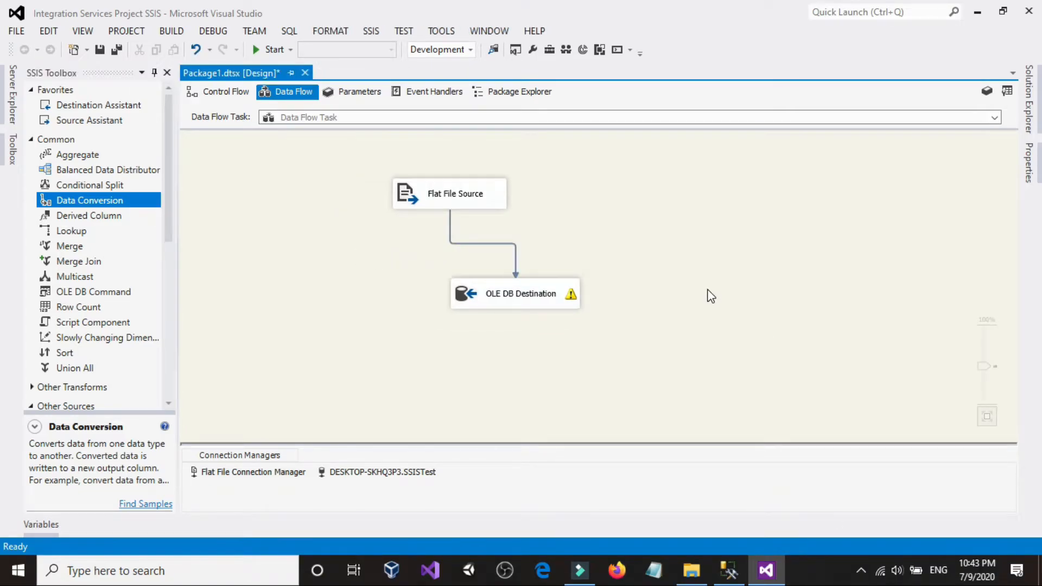
Add a Data Conversion transformation and route the Flat File Source through it to the OLE DB Destination, replacing the direct path.
left_click_drag(66, 201, 339, 245)
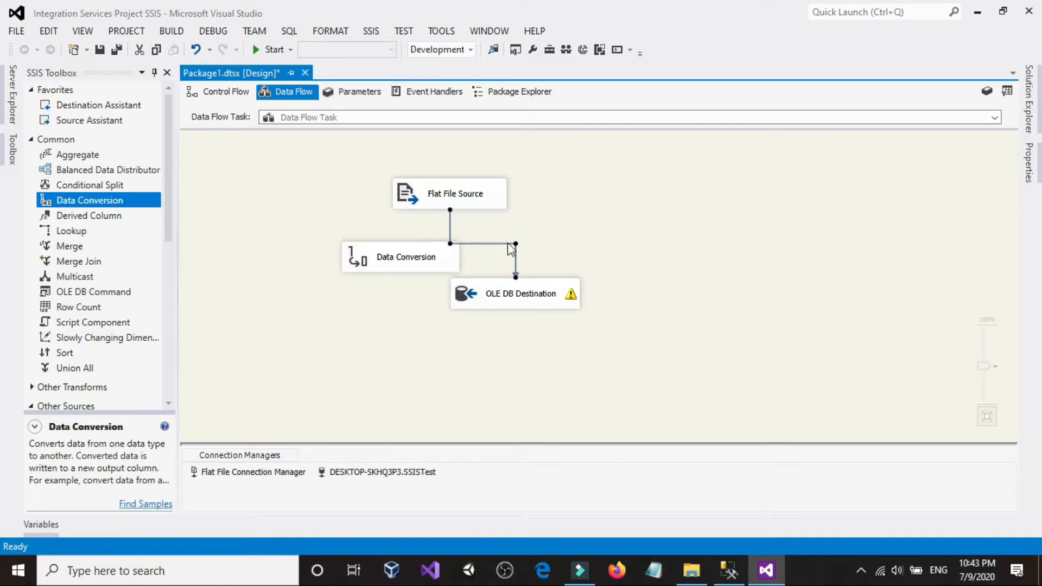
key("Delete")
left_click(461, 192)
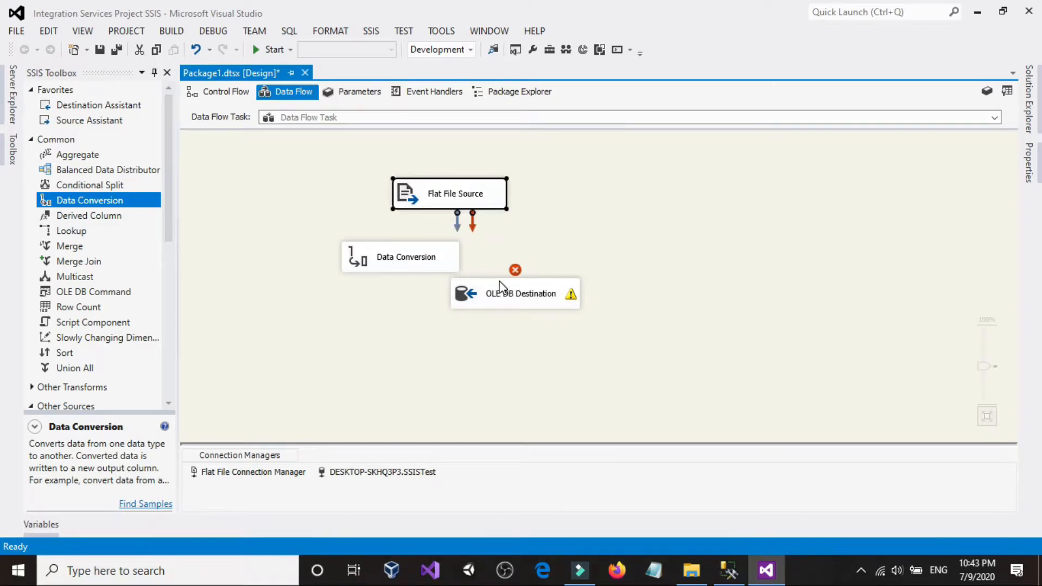
left_click_drag(499, 286, 453, 333)
left_click_drag(456, 208, 395, 270)
left_click(395, 269)
left_click_drag(449, 347, 448, 346)
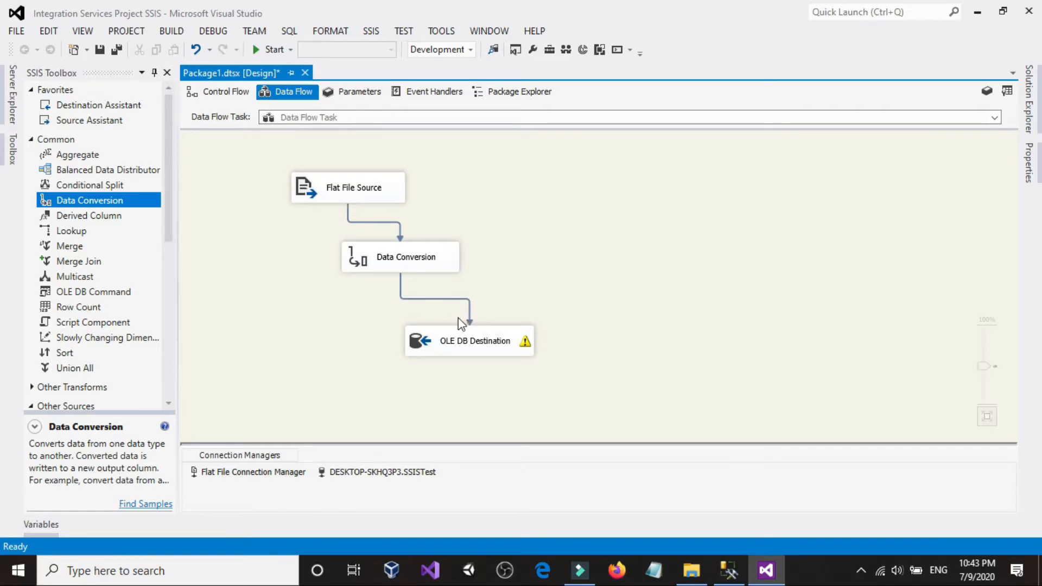
Include all input columns in the Data Conversion, and check the dbo.Customers column types in SQL Server Management Studio.
double_click(396, 252)
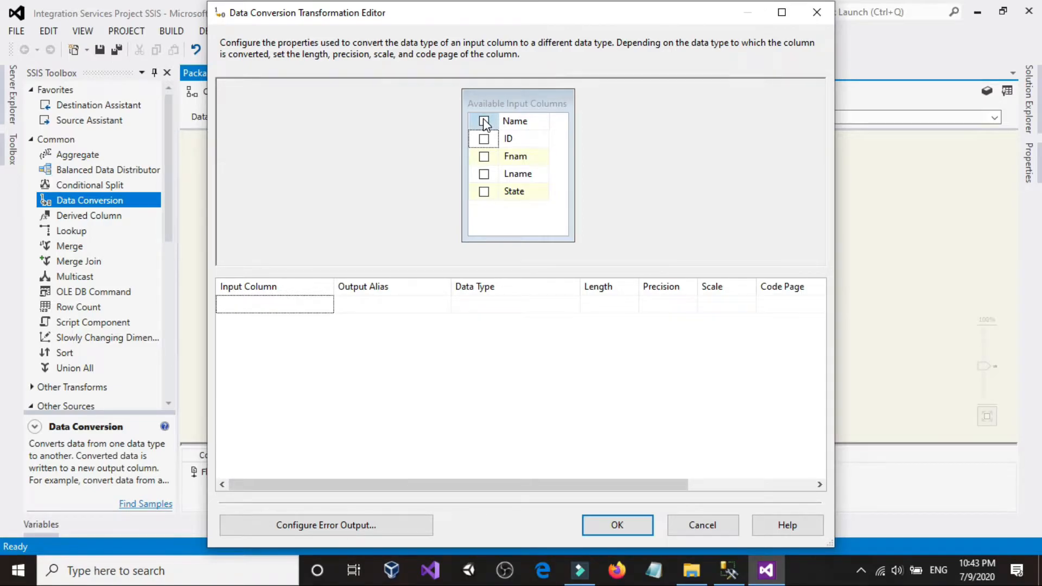
left_click(484, 121)
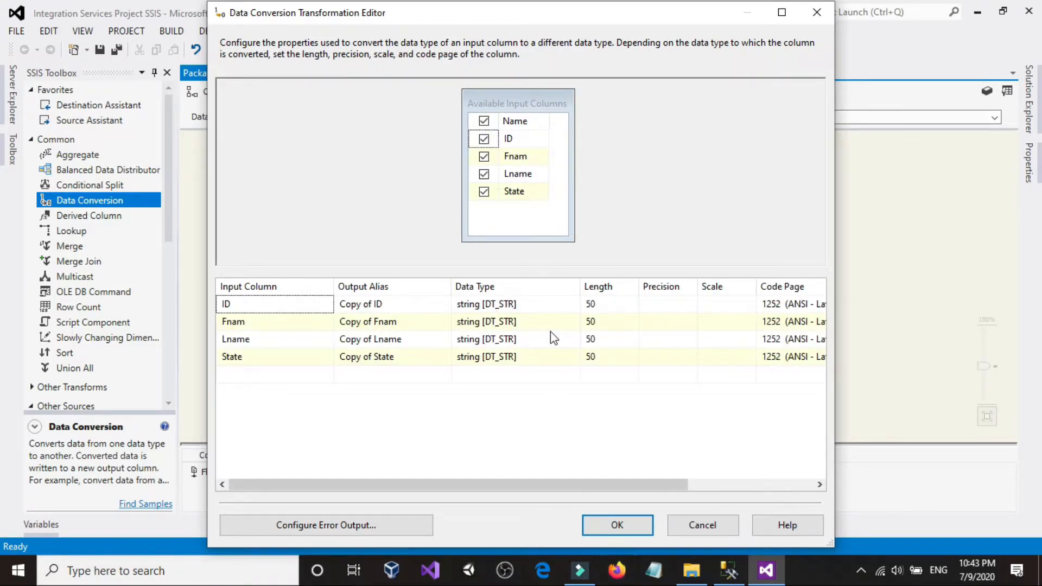
left_click(728, 570)
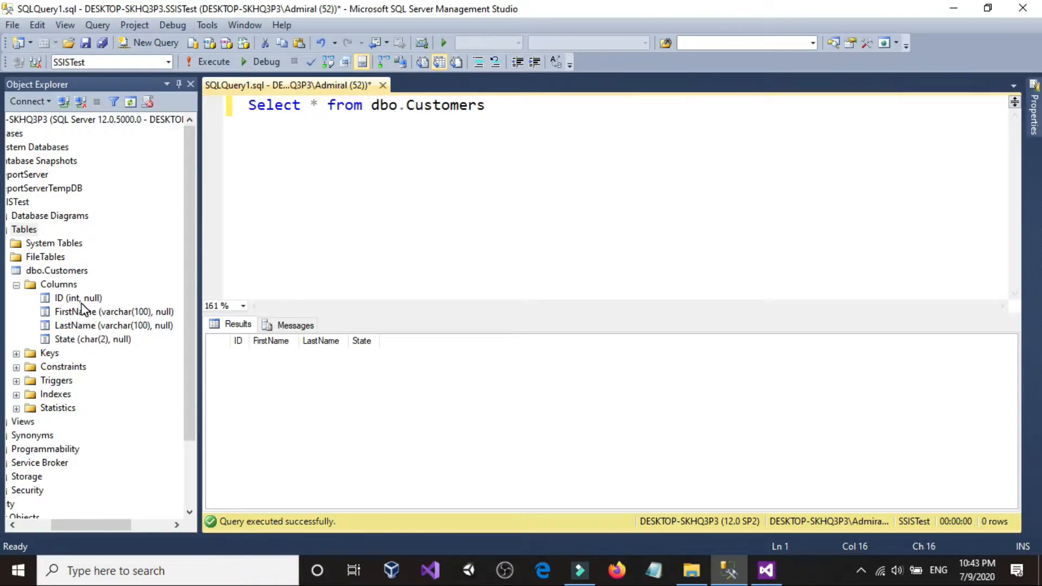
left_click(729, 577)
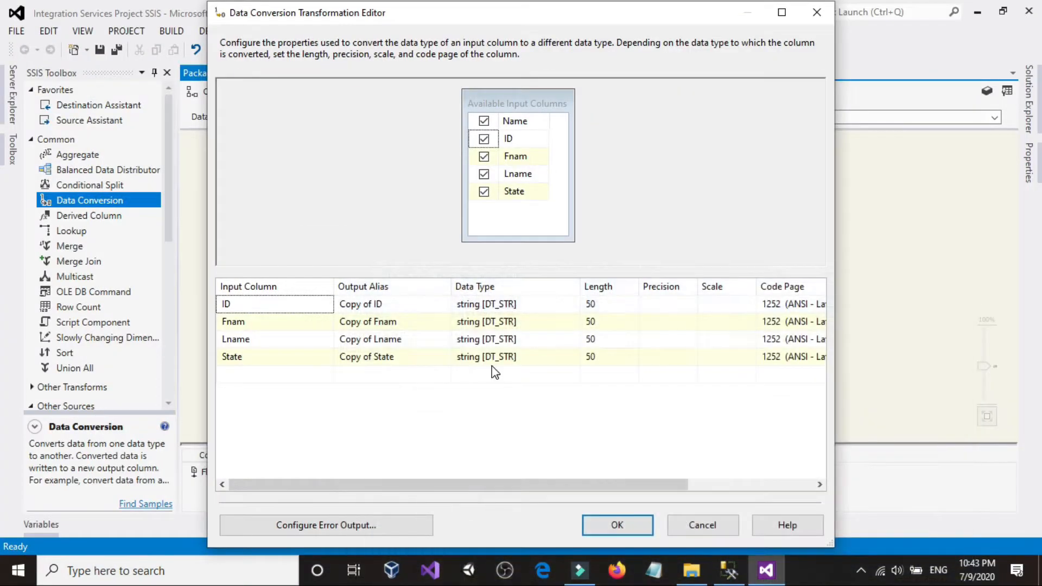
Set the ID column's converted data type to four-byte signed integer [DT_I4].
left_click(547, 309)
left_click(547, 311)
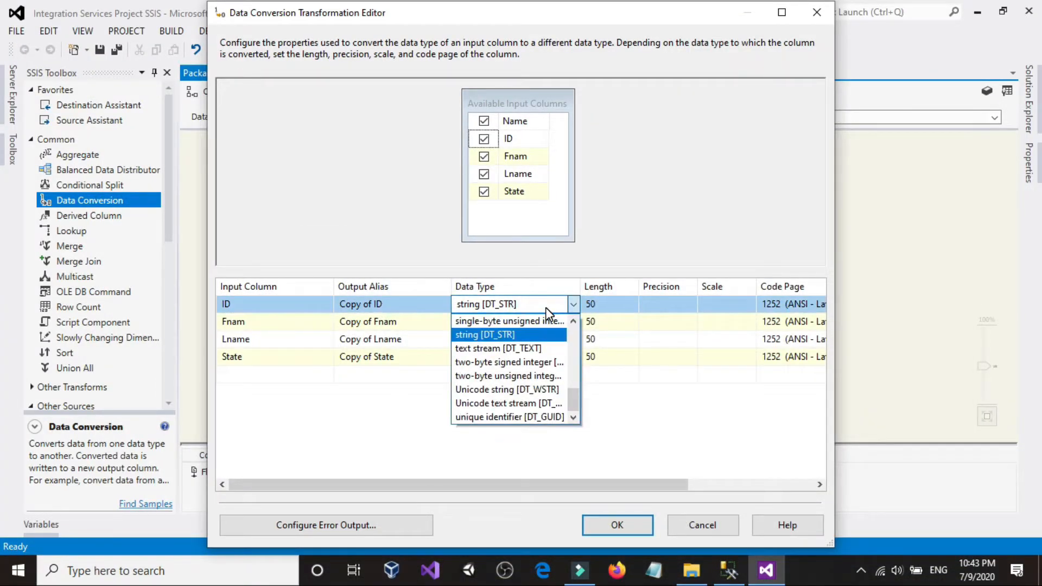
left_click(562, 280)
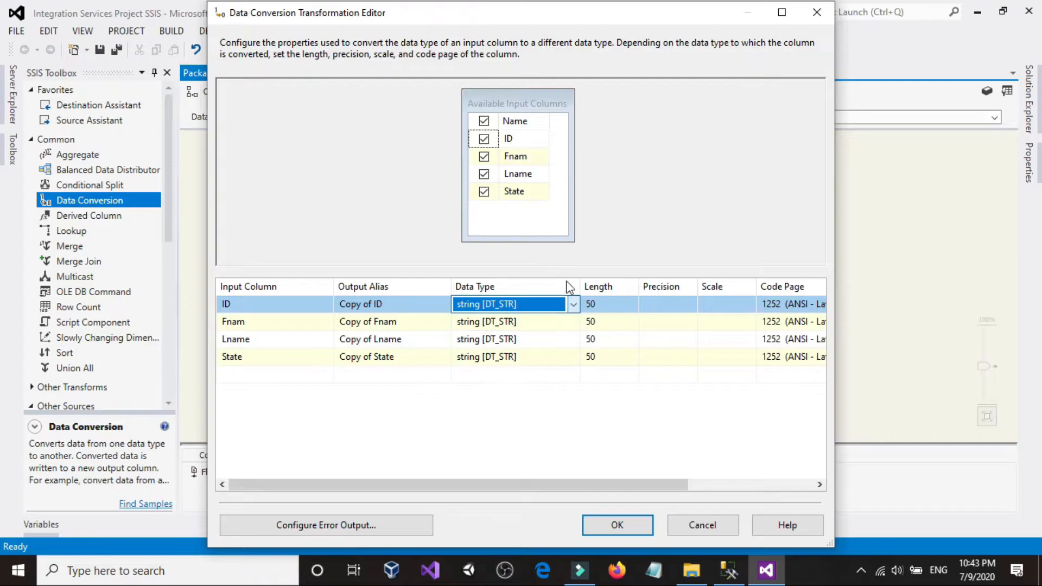
left_click_drag(579, 284, 666, 284)
left_click(636, 305)
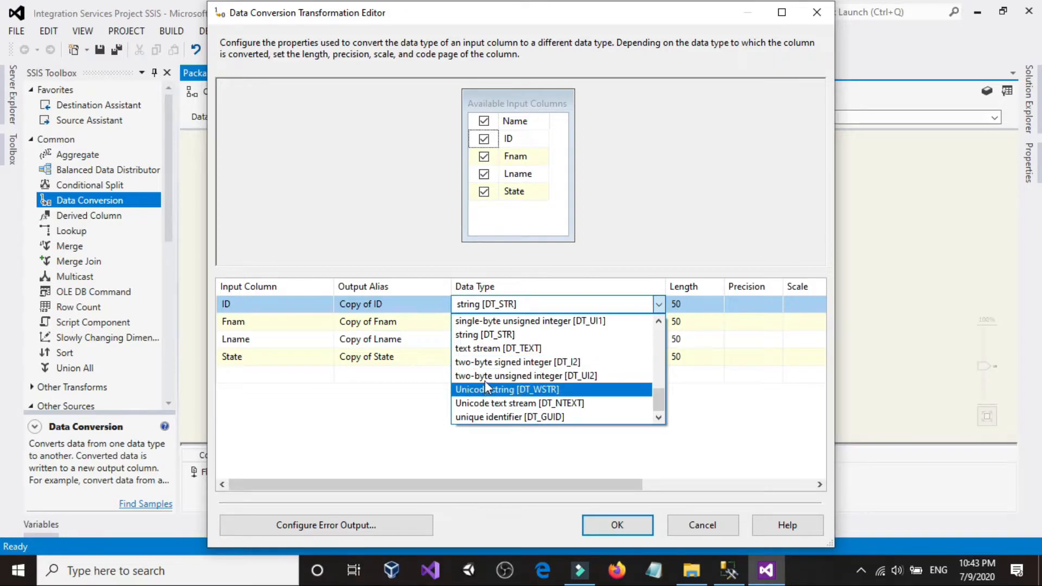
scroll(494, 363, "up", 1)
scroll(502, 371, "down", 1)
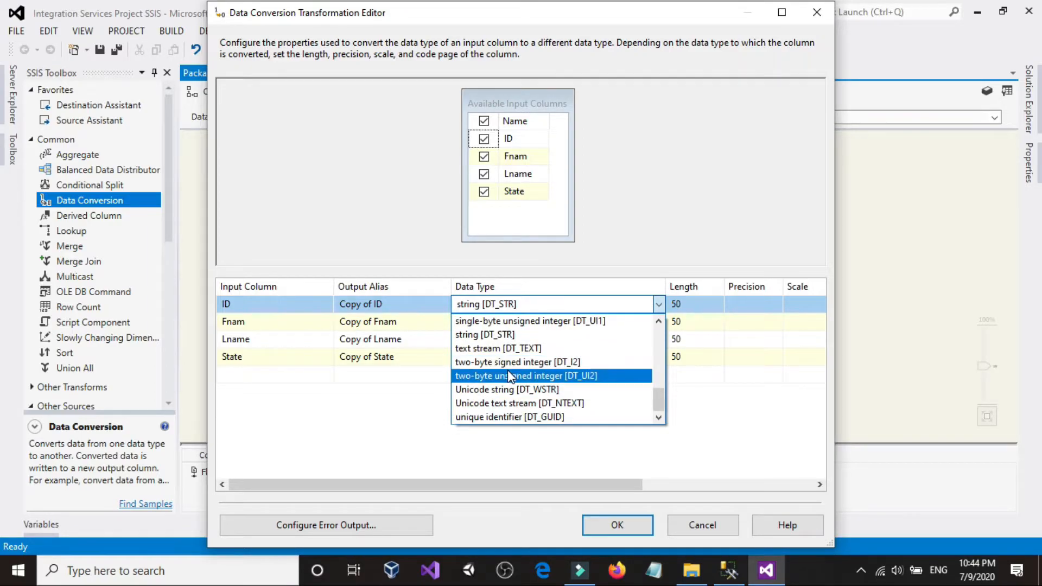
scroll(509, 374, "up", 3)
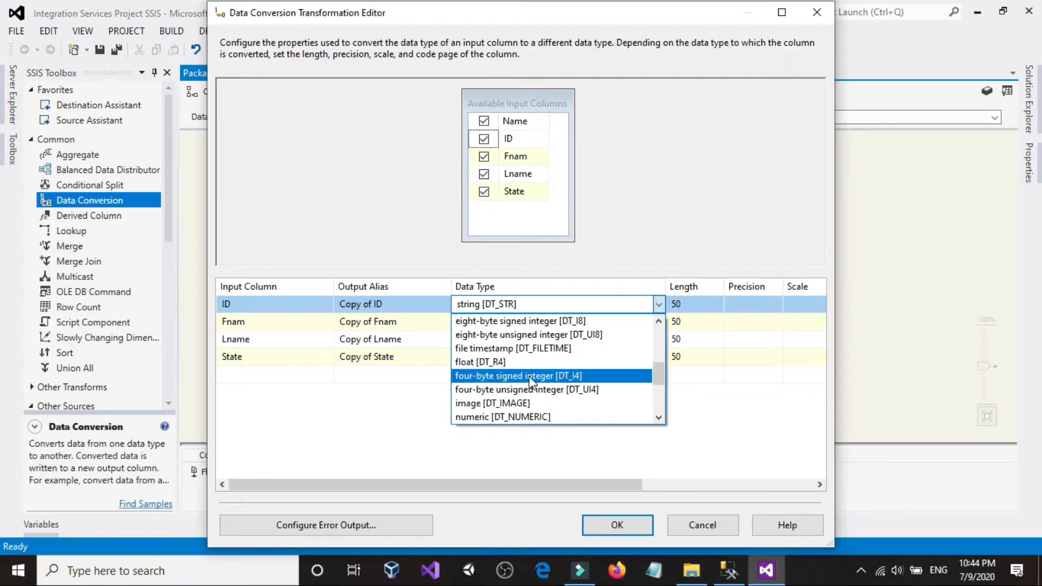
left_click(549, 376)
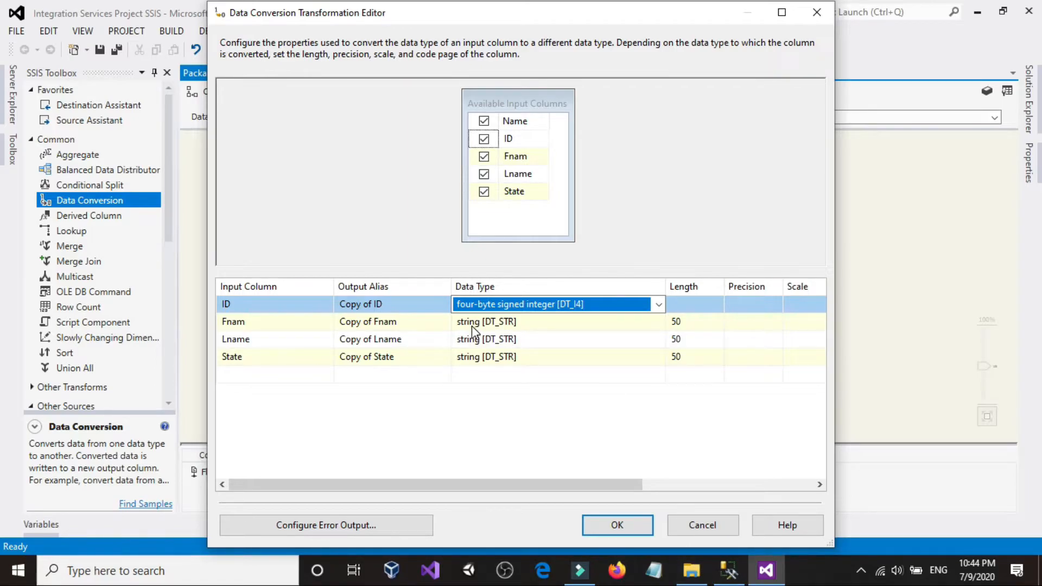
Set the converted lengths to 100 for Fnam and Lname and 2 for State, then accept the Data Conversion settings.
left_click(707, 323)
left_click(729, 570)
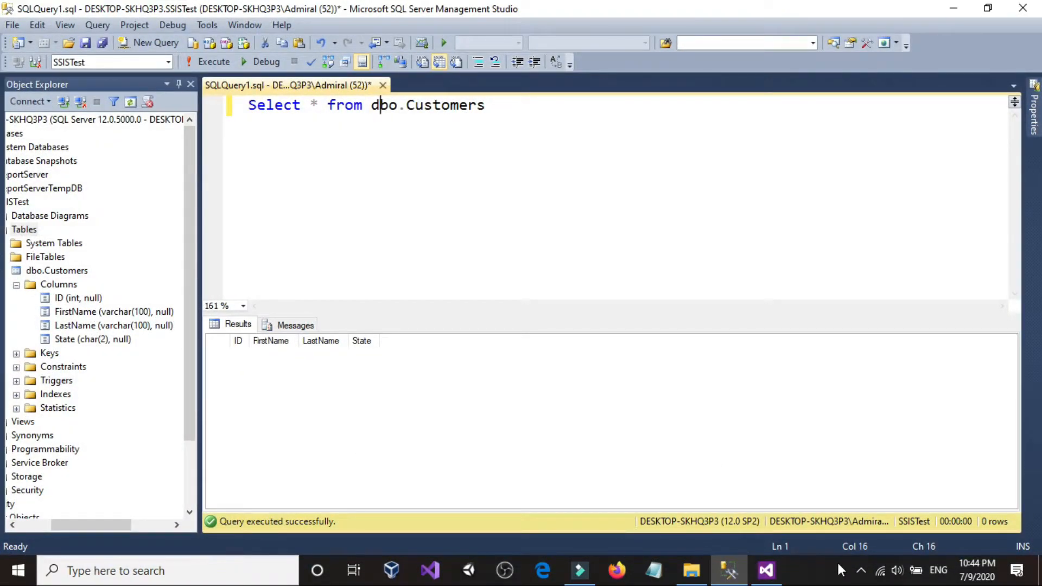
left_click(765, 570)
left_click_drag(700, 321, 631, 359)
type("100")
left_click(689, 340)
left_click(684, 358)
type("2")
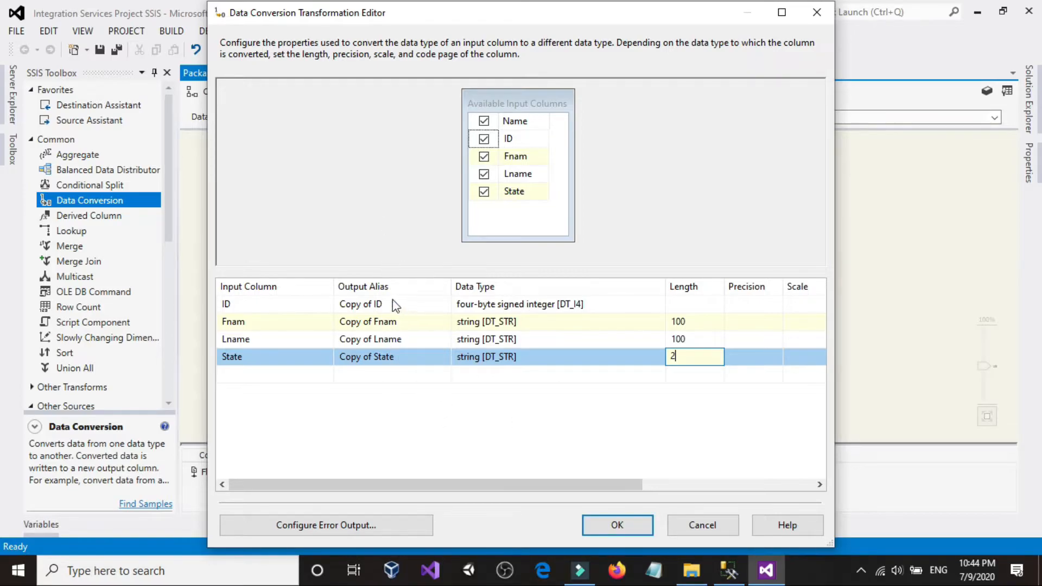
left_click(617, 524)
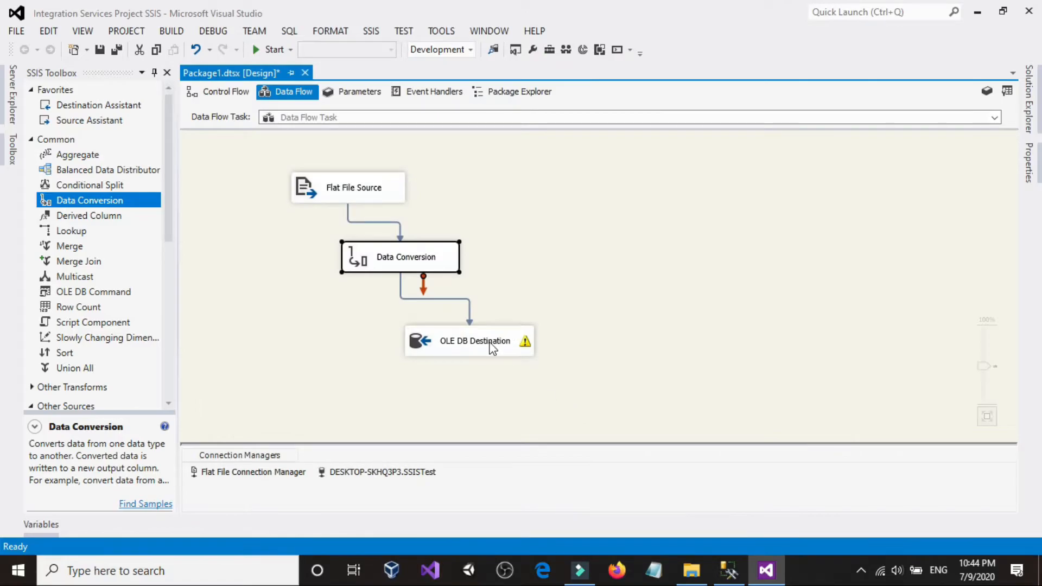
In the OLE DB Destination mappings, map the converted Copy of ID column to the destination ID column.
double_click(490, 343)
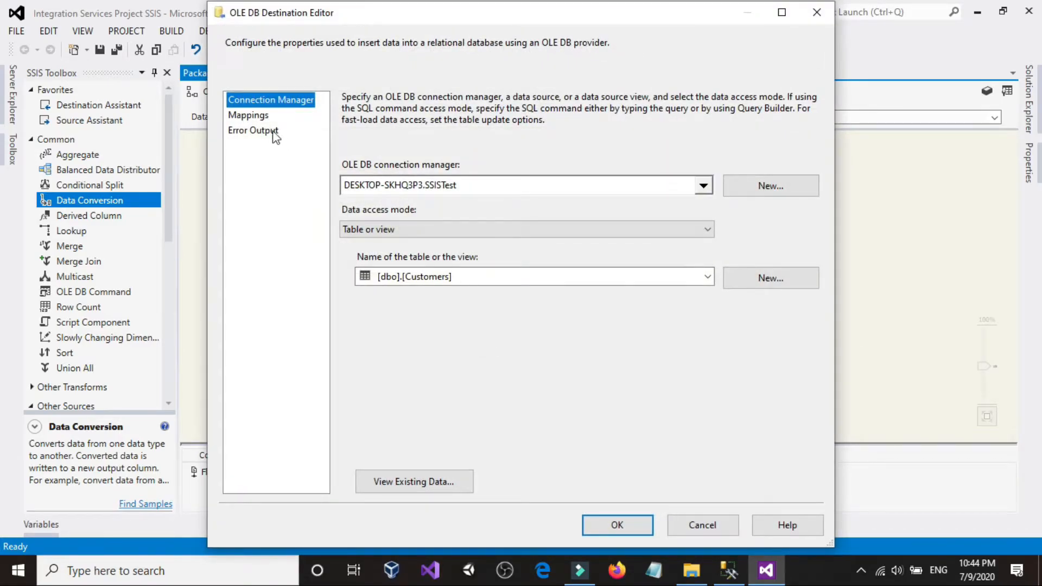
left_click(252, 116)
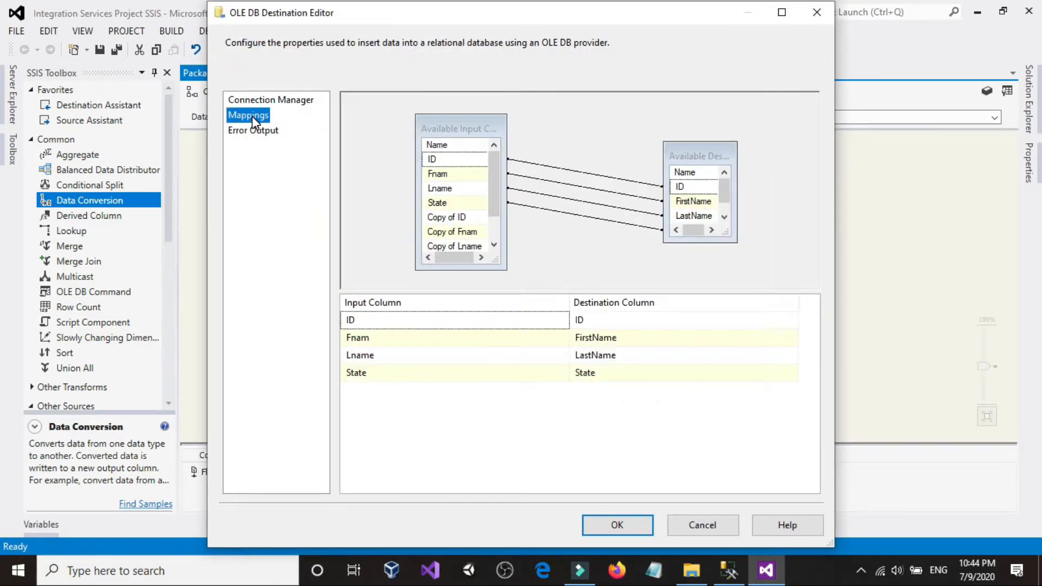
left_click_drag(491, 196, 493, 209)
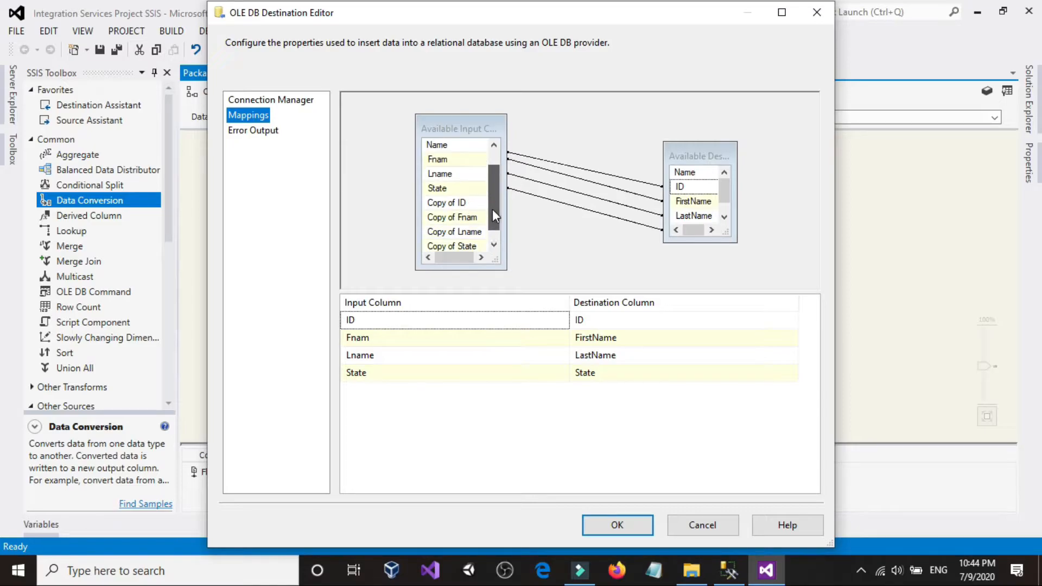
mouse_move(460, 205)
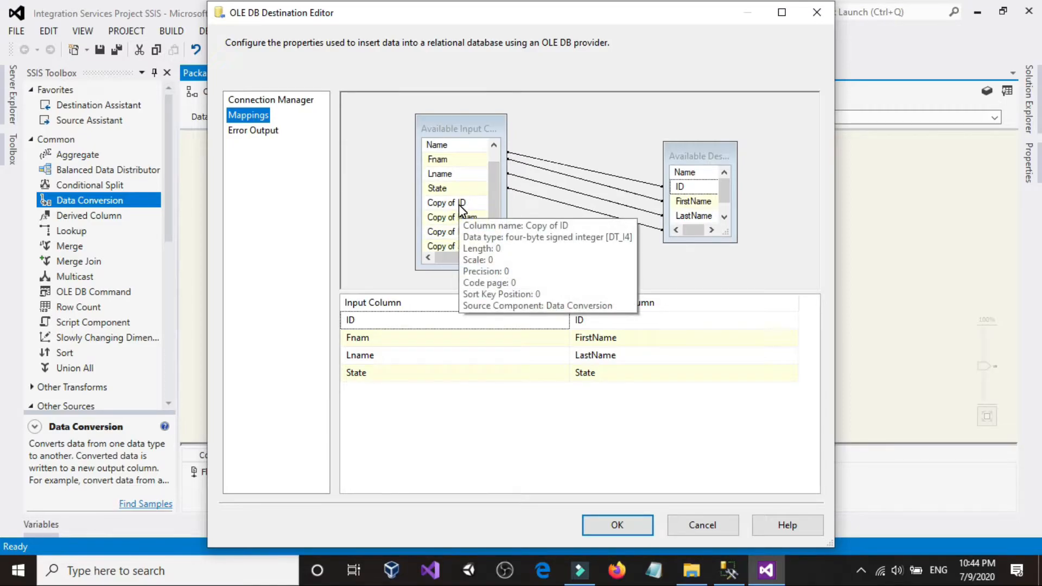
left_click_drag(448, 206, 689, 187)
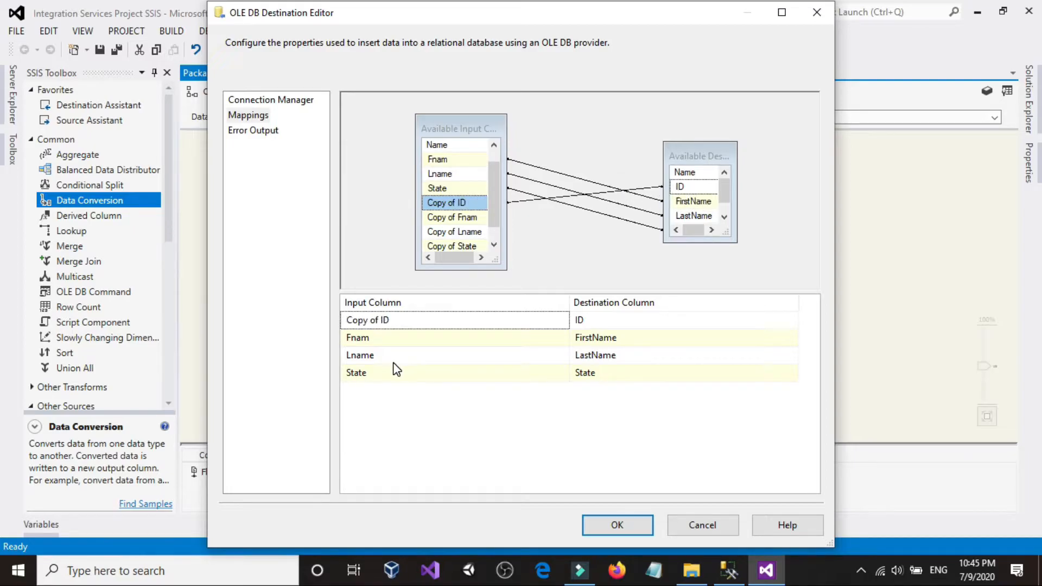
Map Copy of Fnam to FirstName, Copy of Lname to LastName and Copy of State to State, and accept the destination settings.
left_click(468, 343)
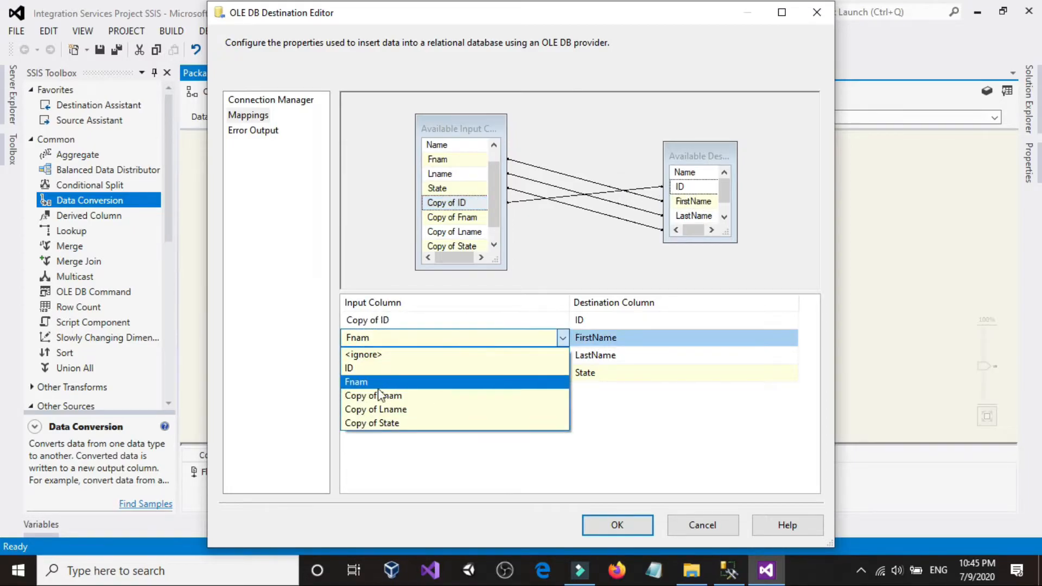
left_click(374, 395)
left_click(383, 356)
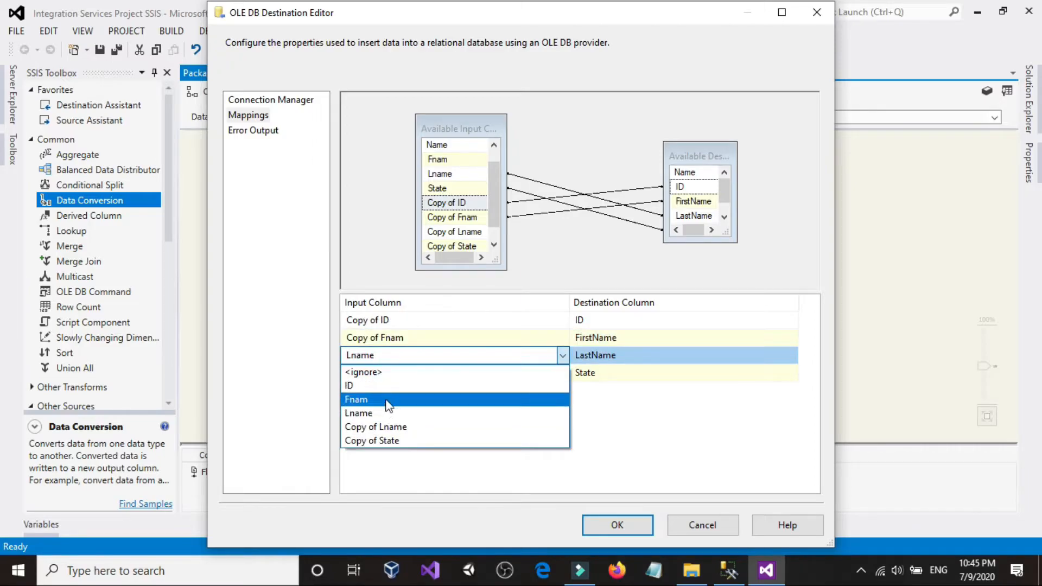
left_click(390, 428)
left_click(382, 372)
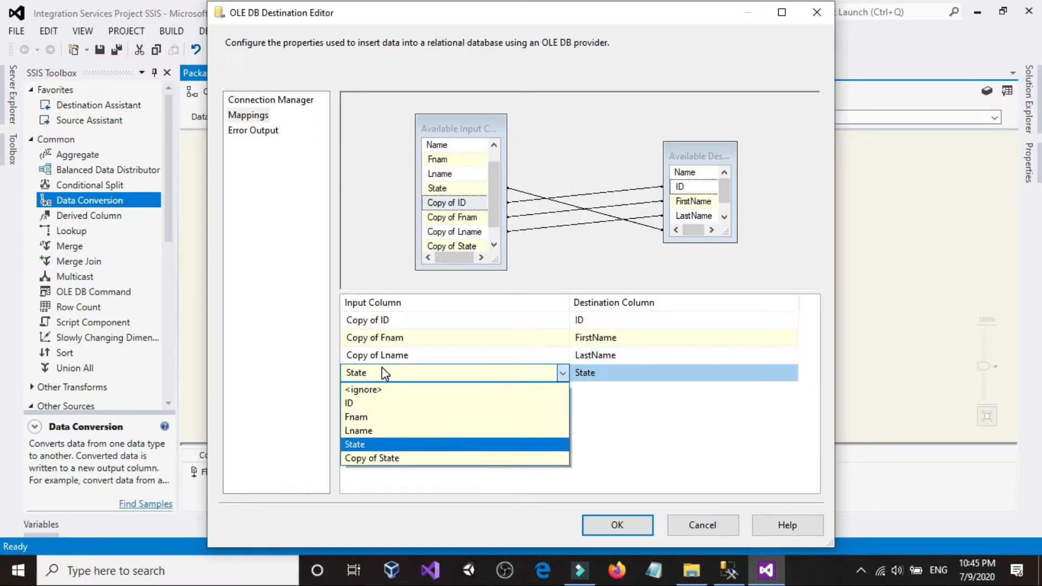
left_click(392, 464)
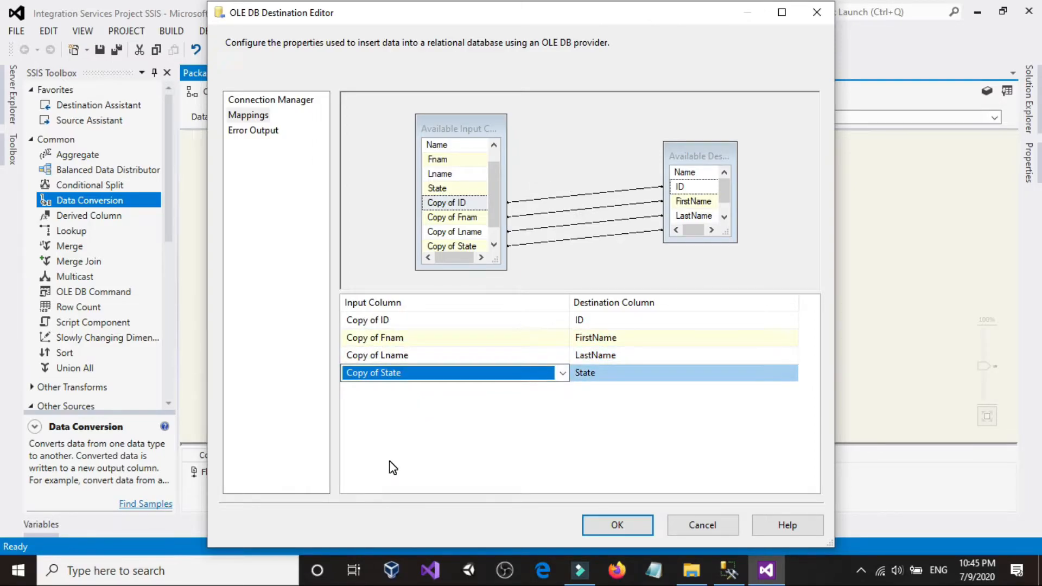
left_click(617, 525)
Review the source files in File Explorer, and add a Foreach Loop Container to the control flow with the Data Flow Task inside it.
left_click(194, 92)
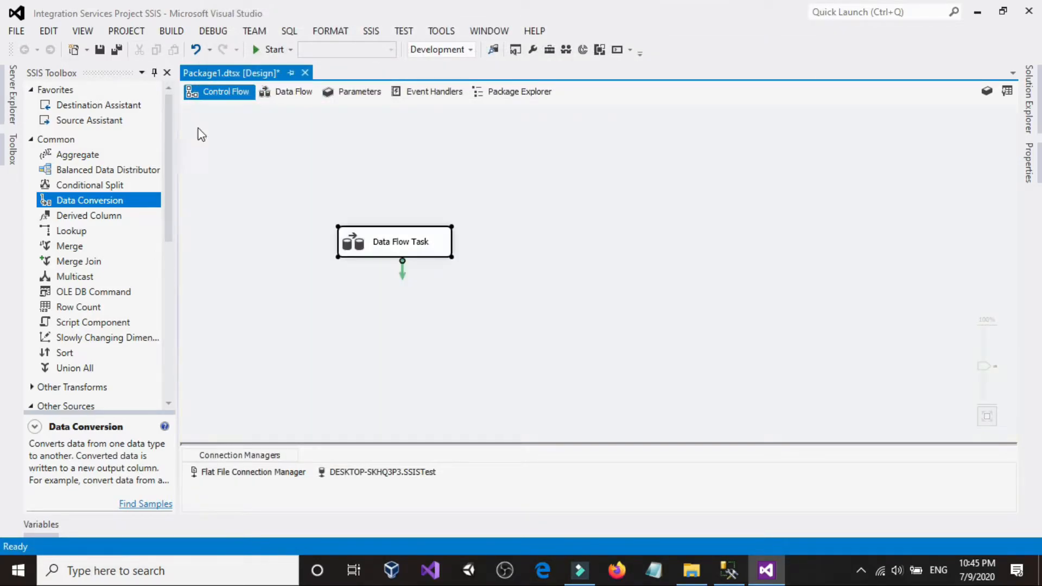
left_click(688, 572)
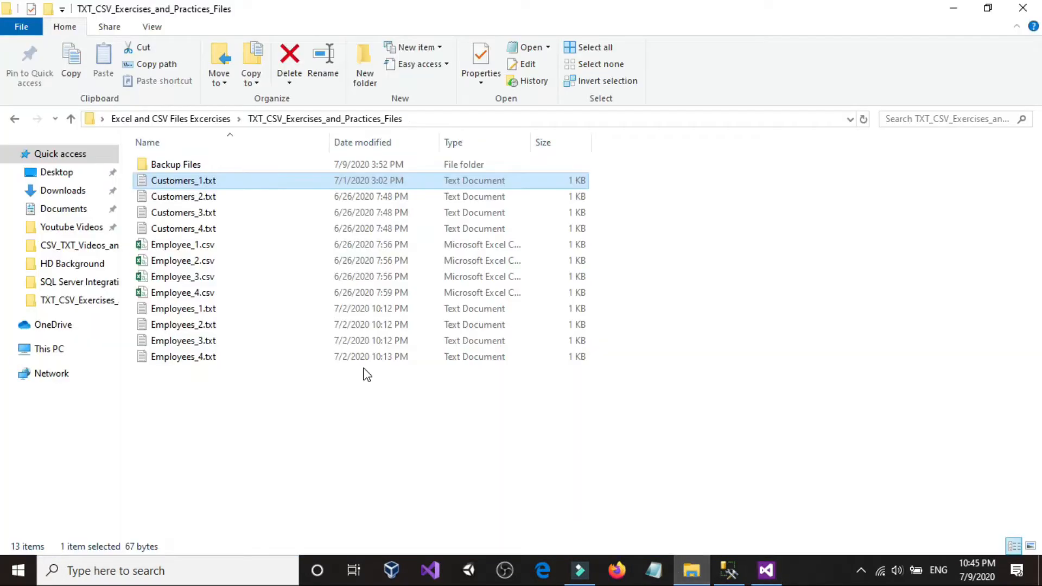
left_click(246, 440)
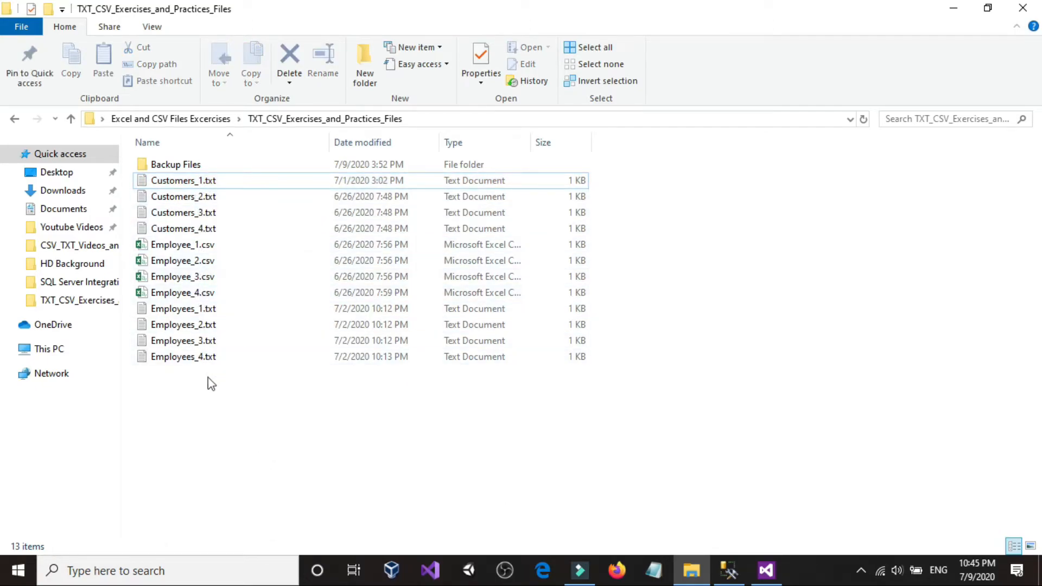
left_click(766, 570)
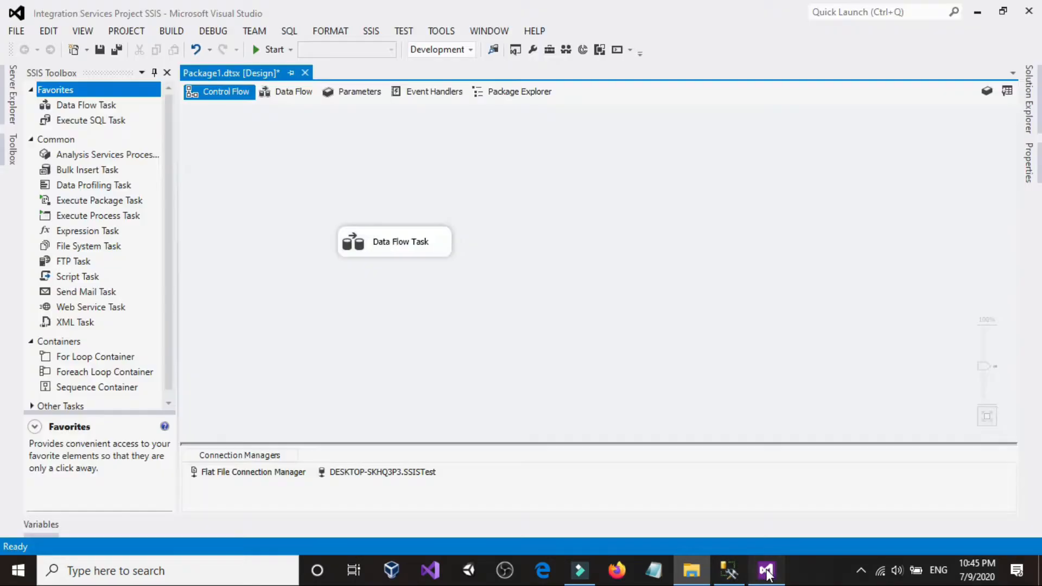
left_click_drag(77, 373, 365, 302)
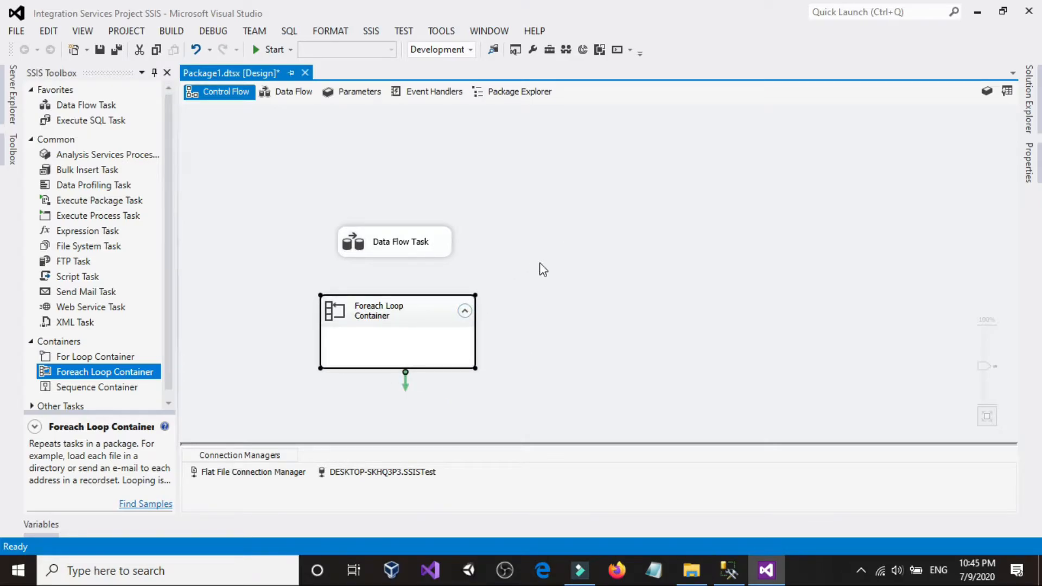
left_click_drag(471, 293, 544, 252)
left_click_drag(441, 233, 434, 313)
left_click(259, 283)
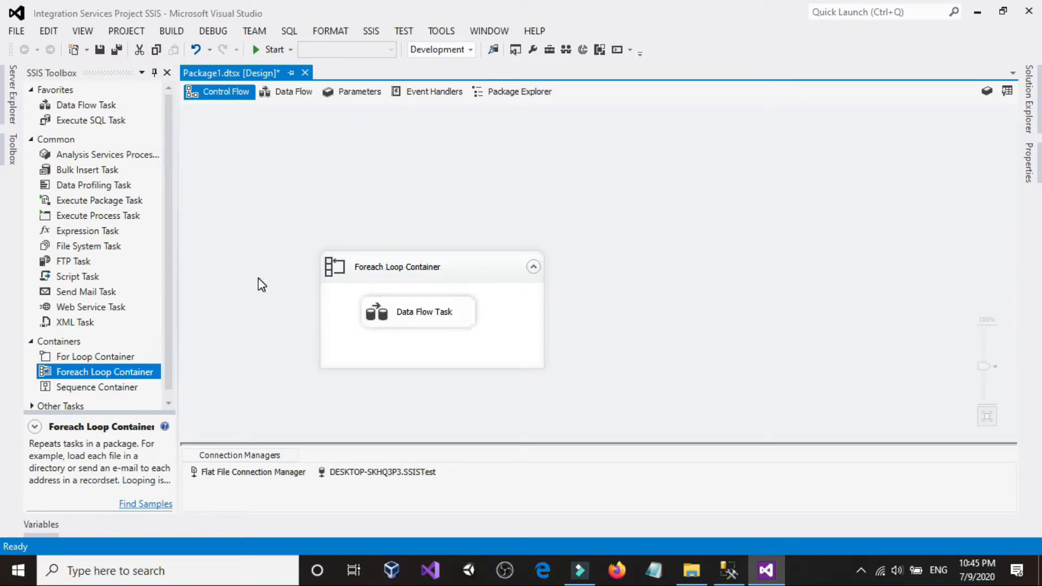
Copy the address of the TXT_CSV_Exercises_and_Practices_Files folder in File Explorer, and dismiss the Foreach Loop Editor without changing its collection settings.
left_click(489, 269)
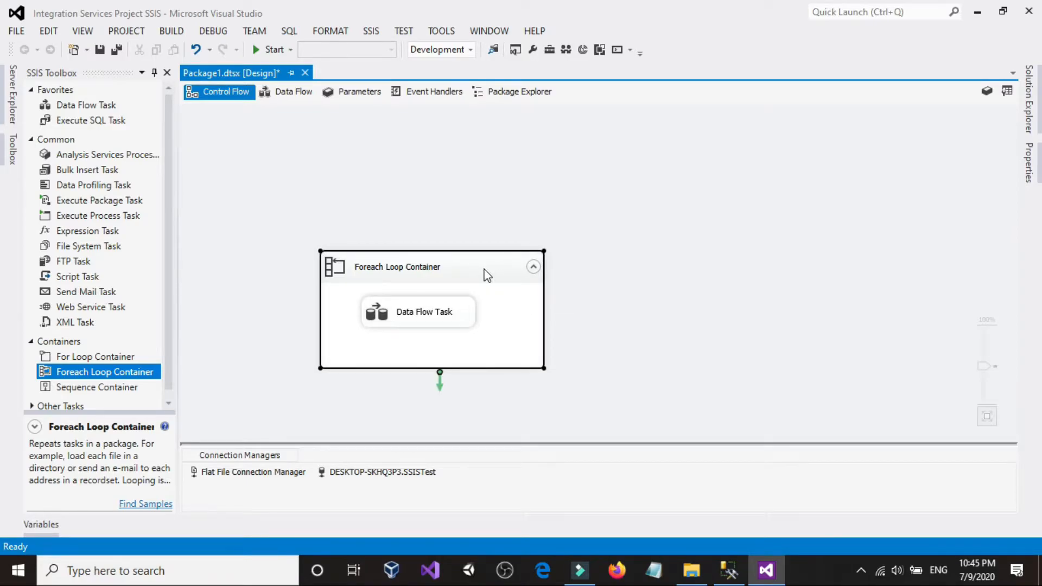
left_click(305, 152)
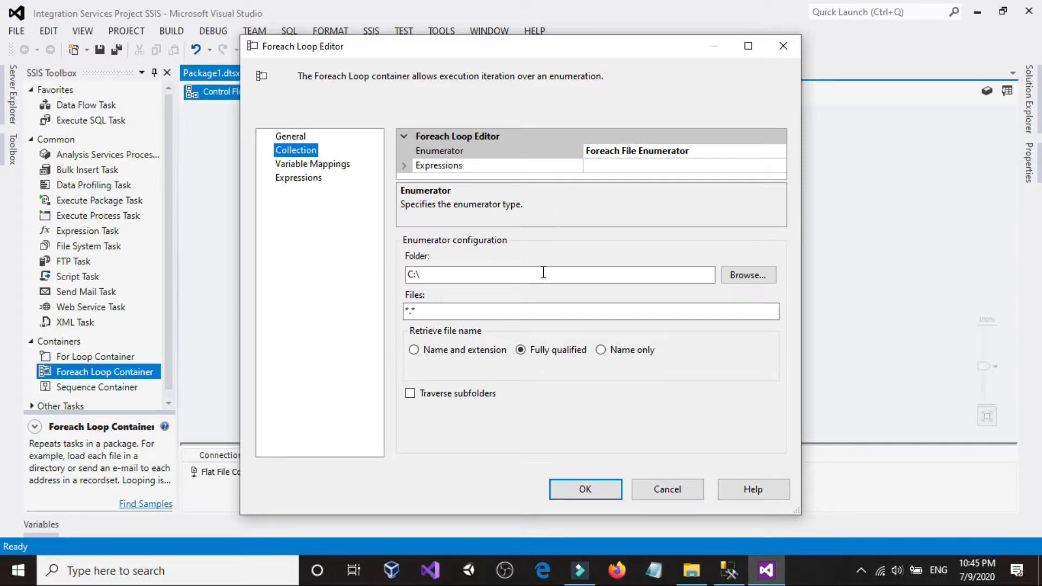
left_click(690, 570)
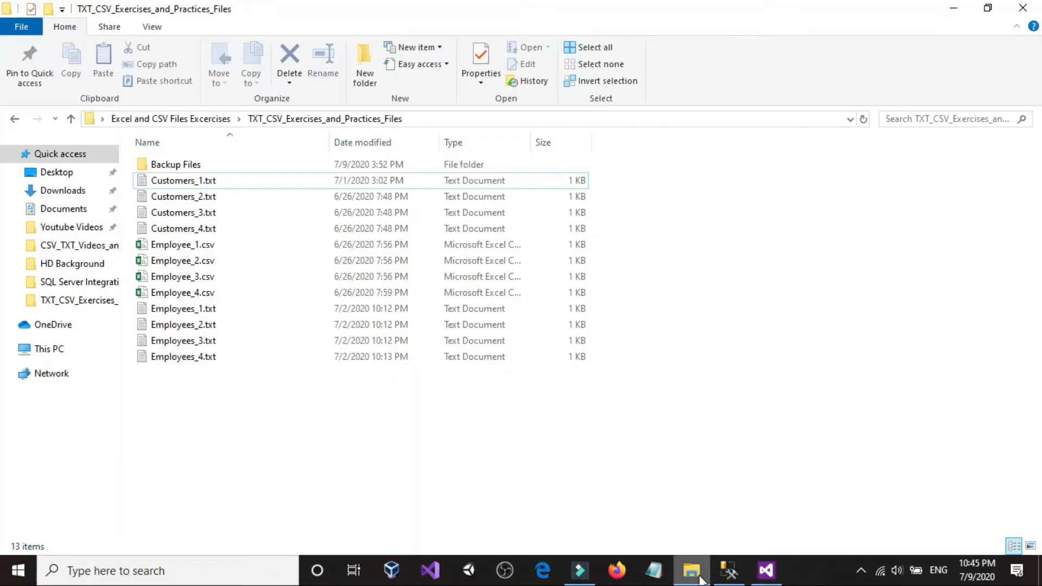
left_click(549, 121)
right_click(548, 122)
left_click(712, 183)
left_click(727, 569)
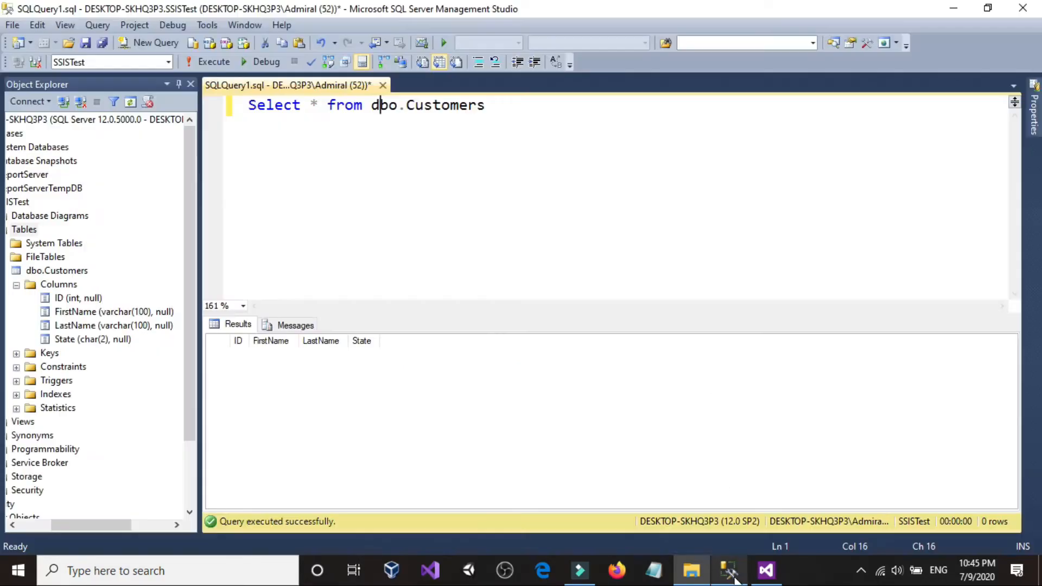
left_click(765, 569)
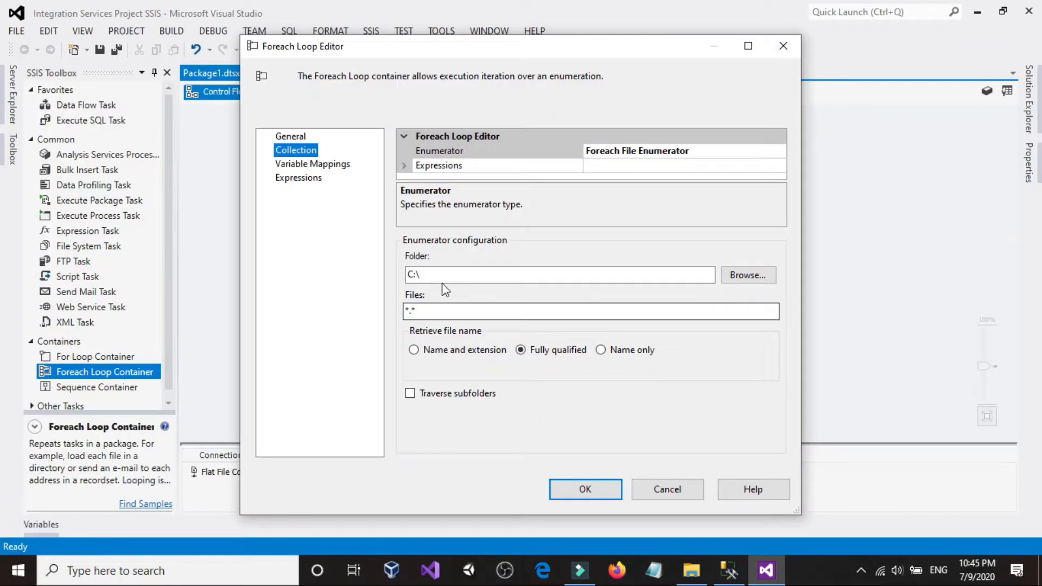
left_click(691, 570)
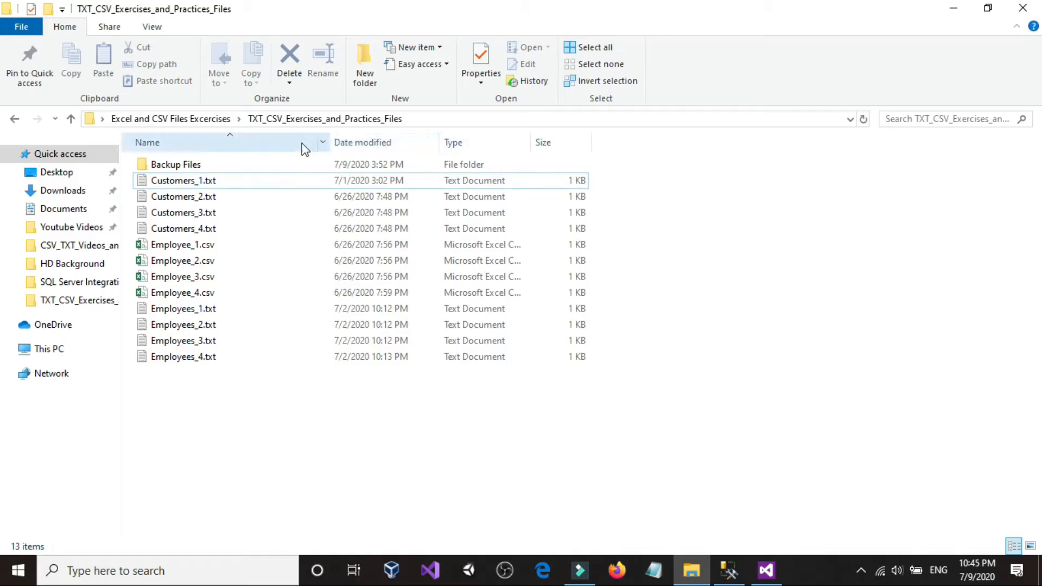
left_click(766, 569)
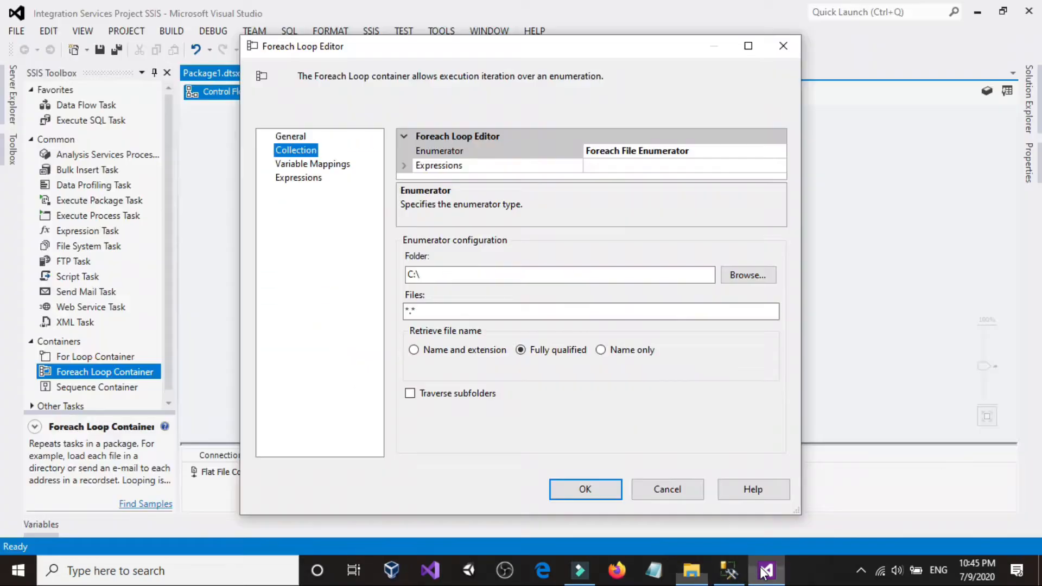
left_click(676, 483)
Add a package variable named FilePath with the String data type.
right_click(656, 239)
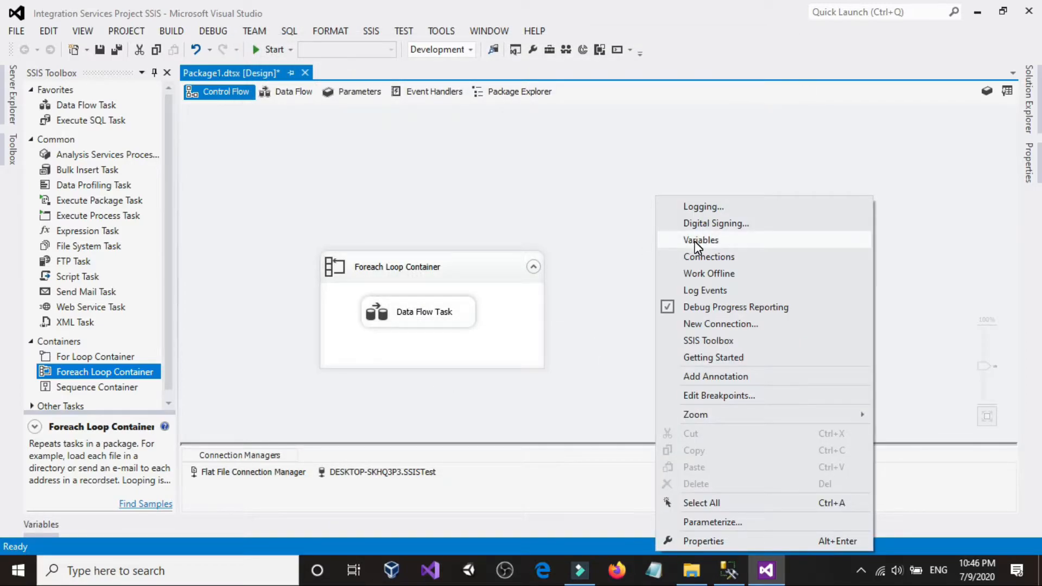
left_click(695, 241)
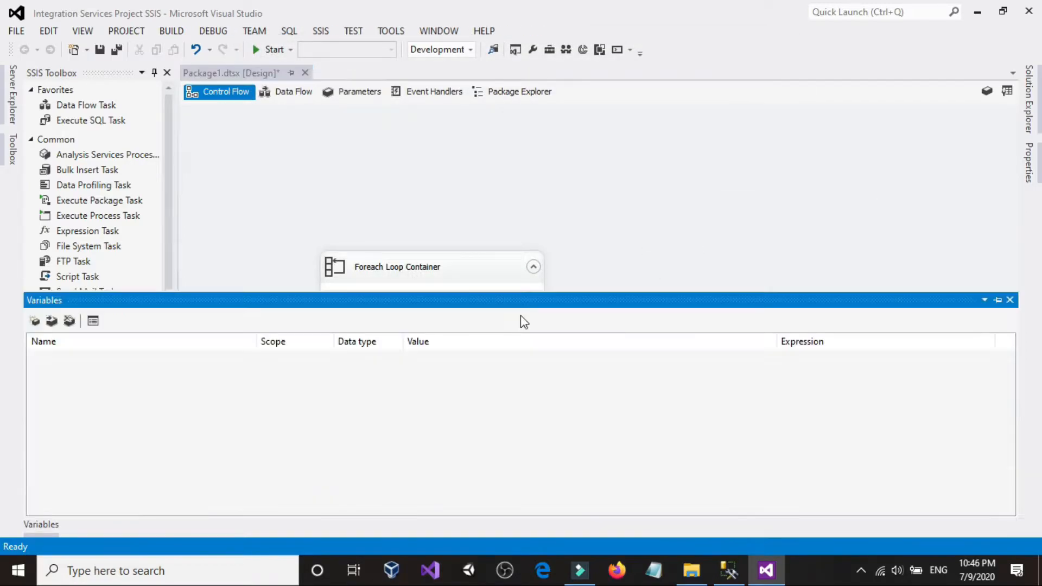
left_click(34, 321)
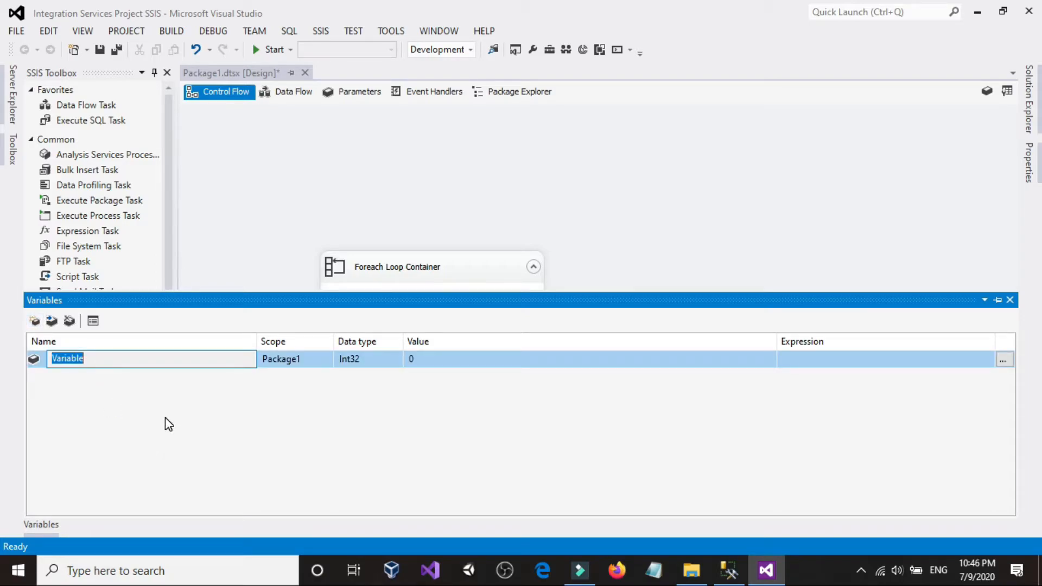
type("Fil")
left_click(381, 358)
key("s")
key("s")
key("s")
Set the FilePath variable's value to the copied folder address and check it against the source folder in File Explorer.
left_click(437, 357)
right_click(437, 357)
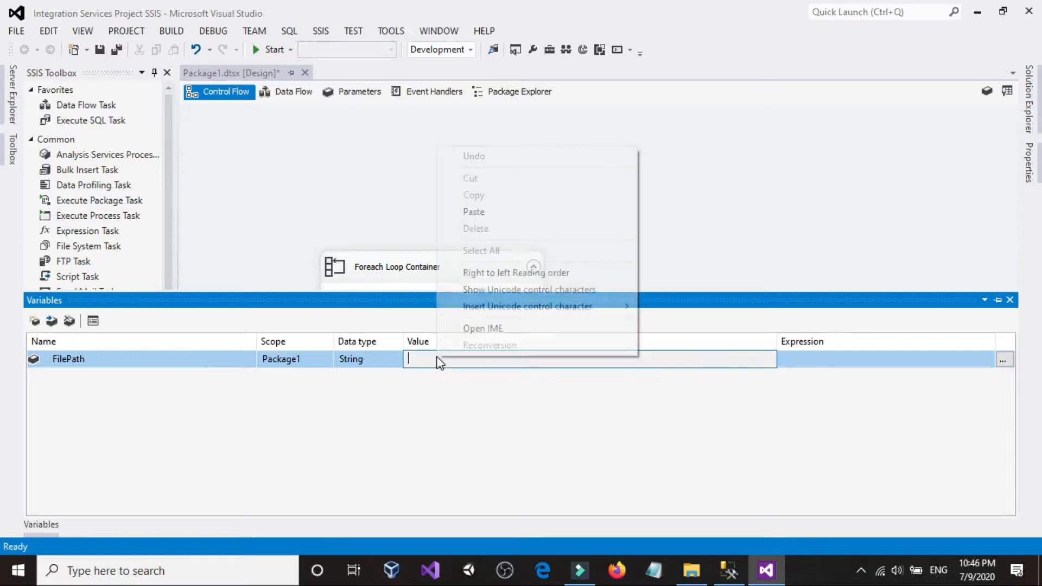
left_click(493, 213)
left_click(617, 217)
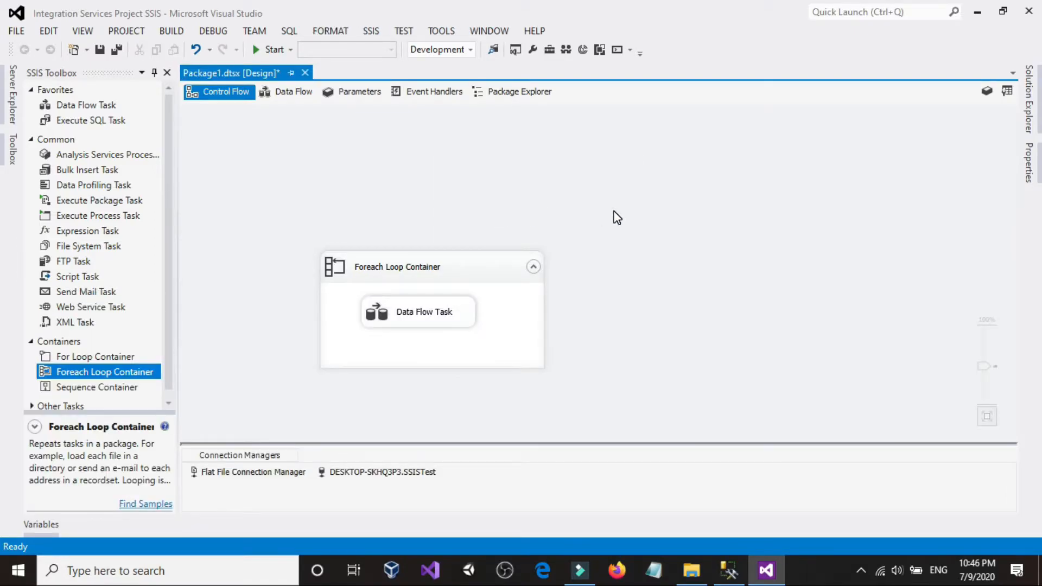
mouse_move(529, 294)
left_mouse_down()
mouse_move(500, 275)
mouse_move(514, 287)
left_mouse_up()
right_click(766, 207)
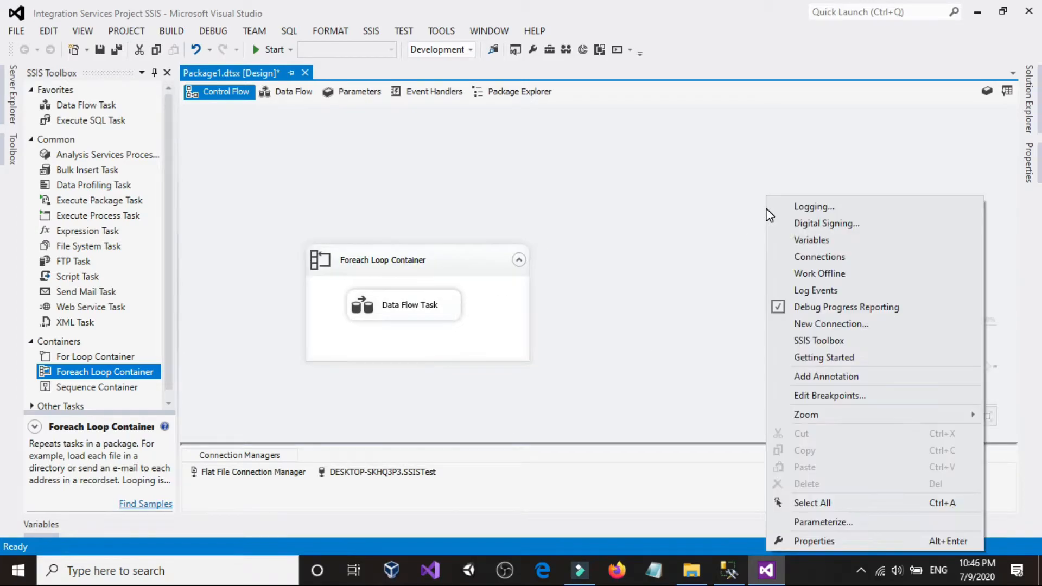
left_click(773, 237)
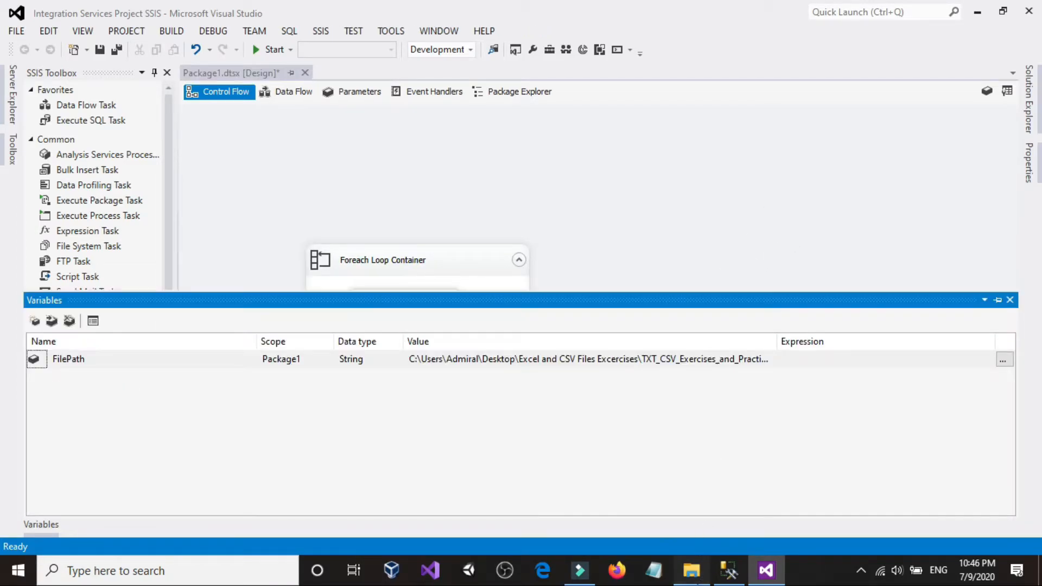
left_click(691, 570)
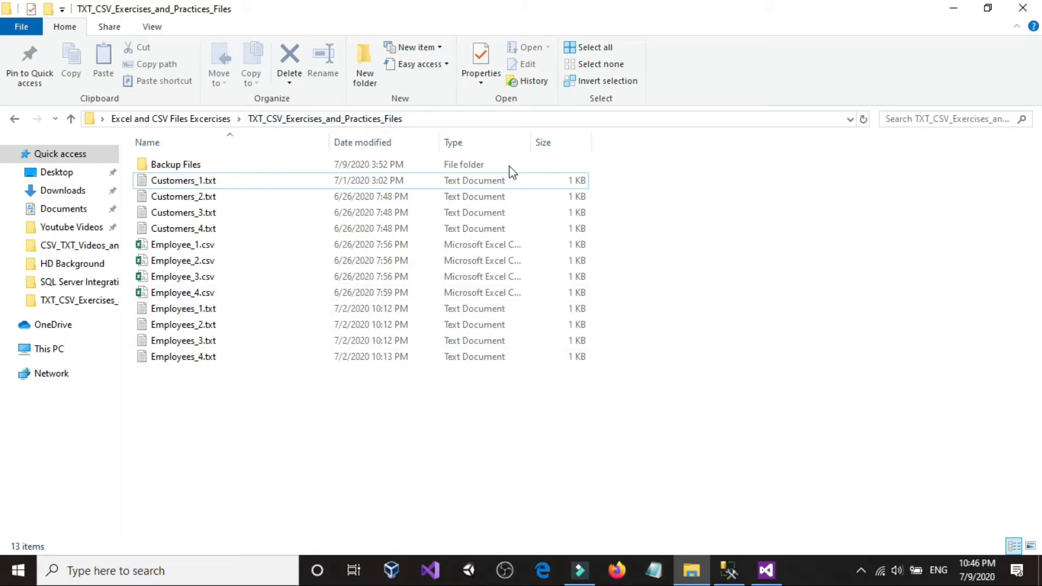
left_click(691, 570)
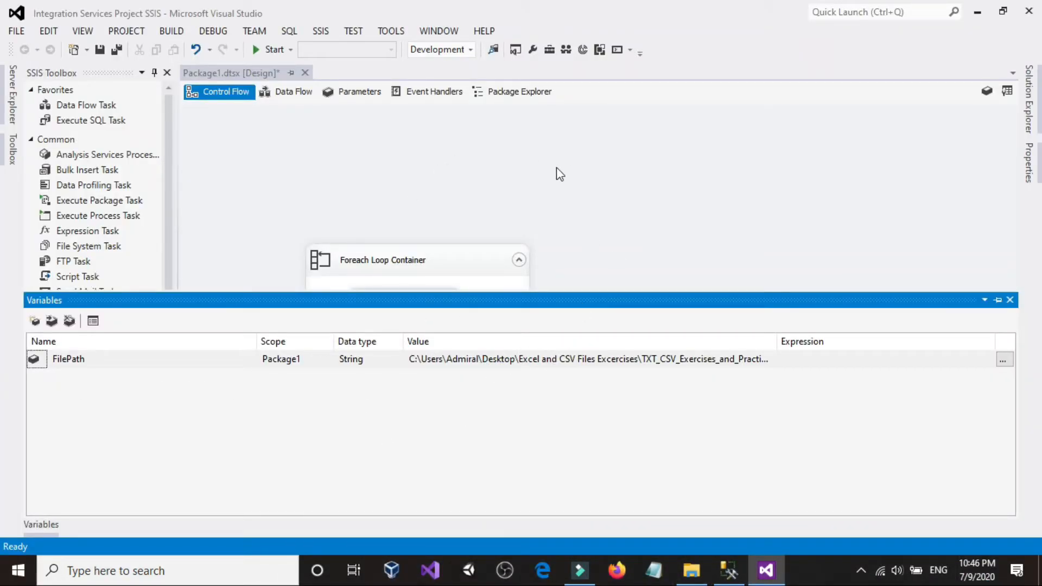
left_click(607, 212)
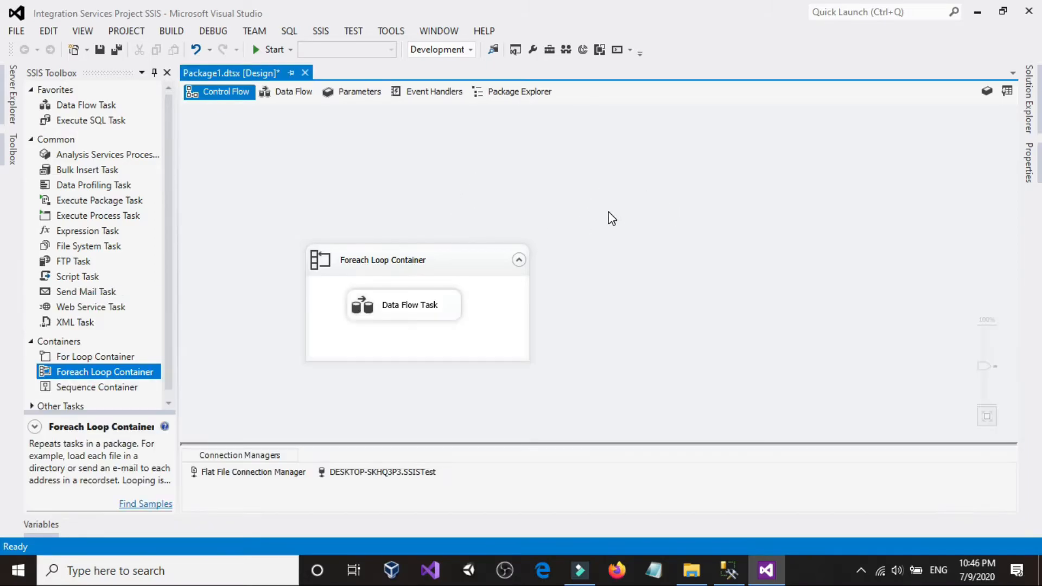
Add a property expression for Directory to the collection settings of the Foreach Loop Container.
double_click(484, 296)
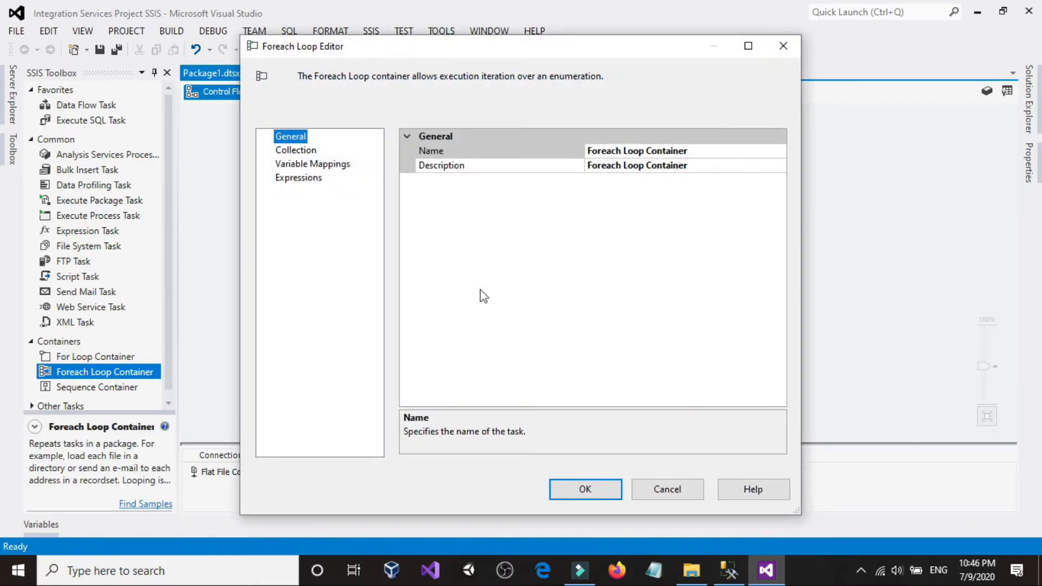
left_click(297, 153)
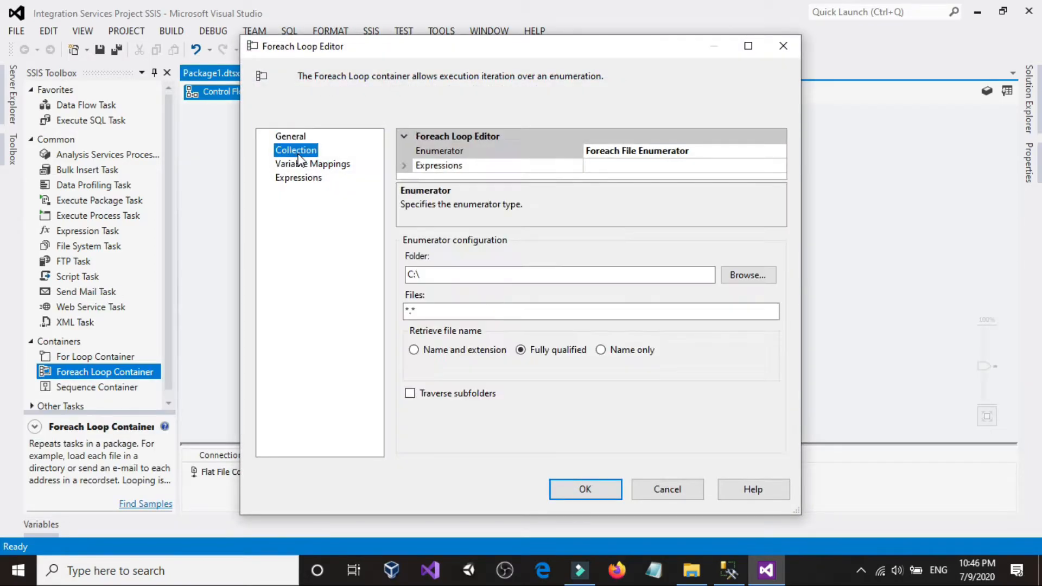
left_click(663, 168)
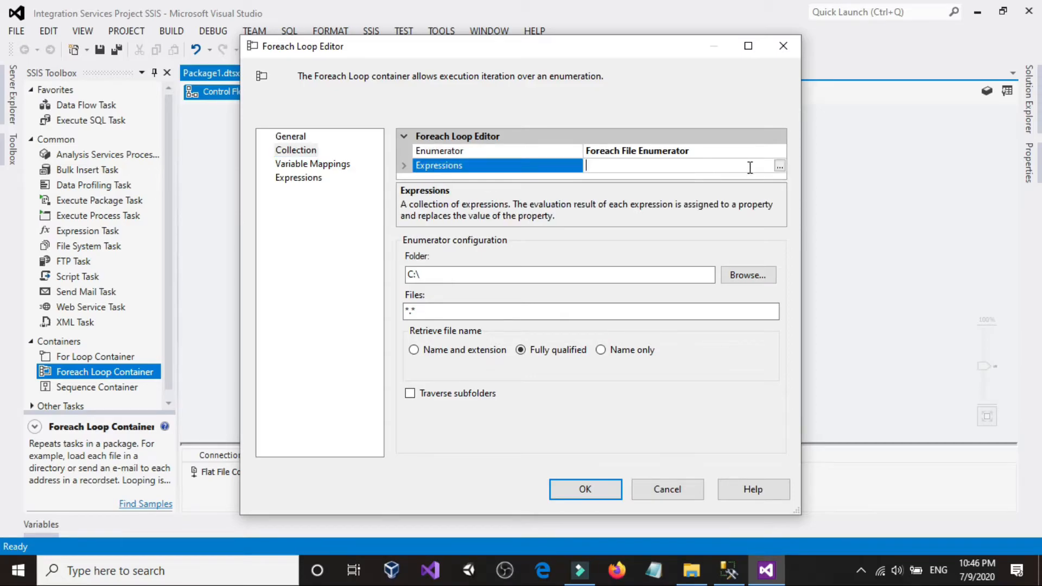
left_click(778, 165)
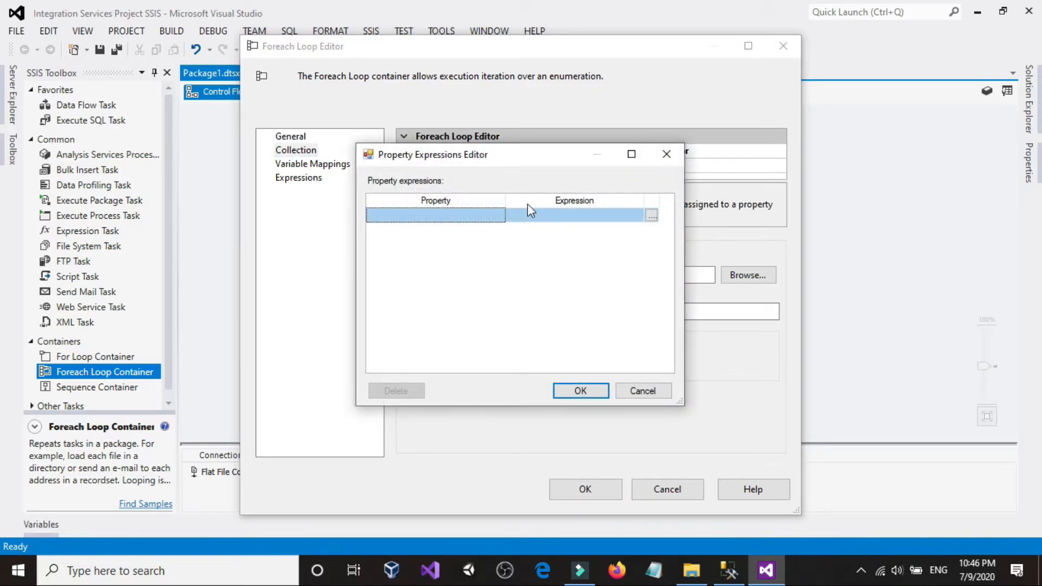
left_click(500, 217)
left_click(498, 216)
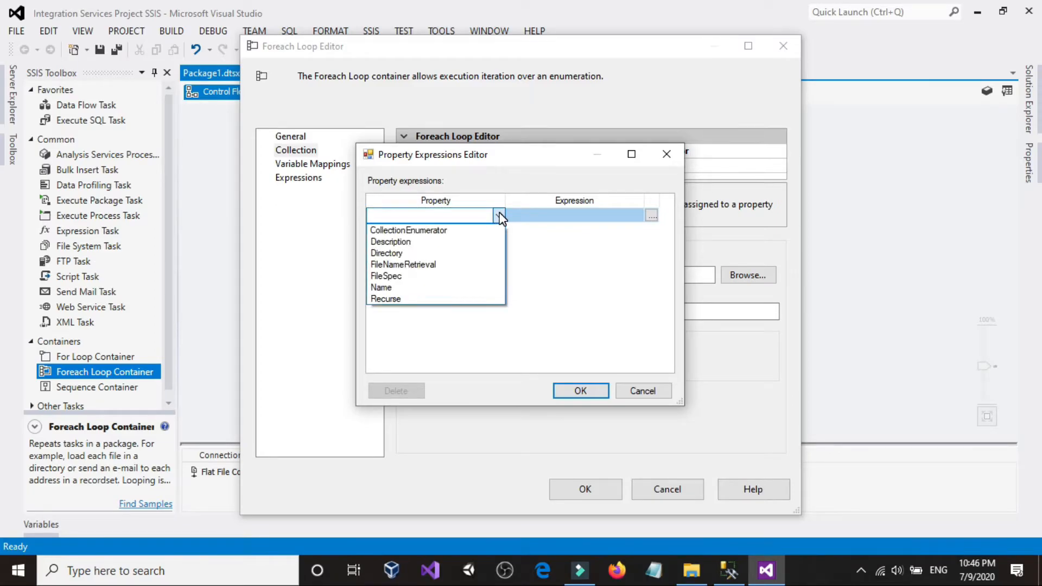
left_click(385, 253)
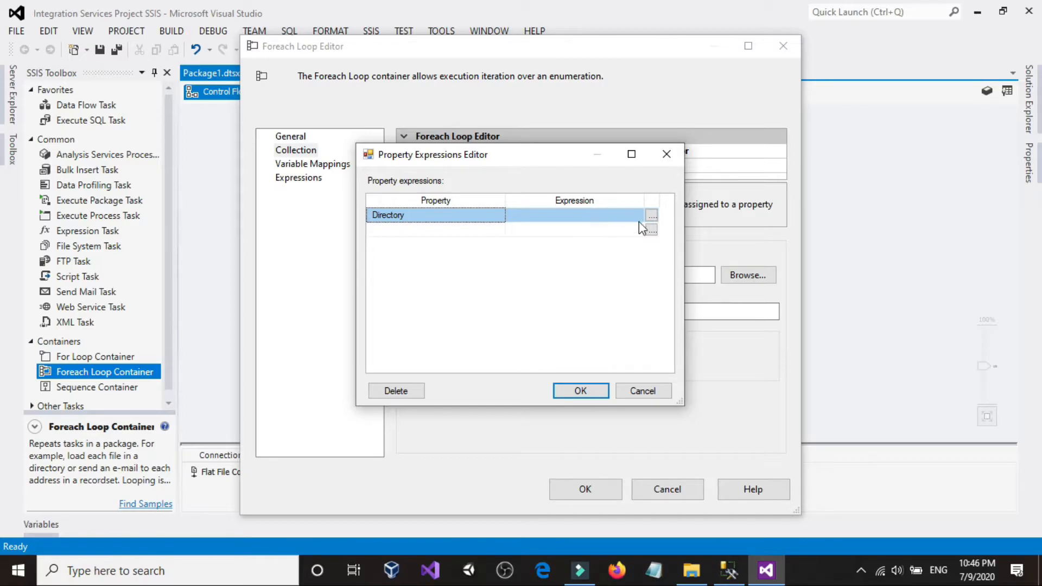
Build the Directory expression as @[User::FilePath], evaluate it, and accept the property expression.
left_click(652, 215)
double_click(212, 134)
left_click(185, 160)
left_click_drag(189, 165, 184, 348)
left_click(142, 440)
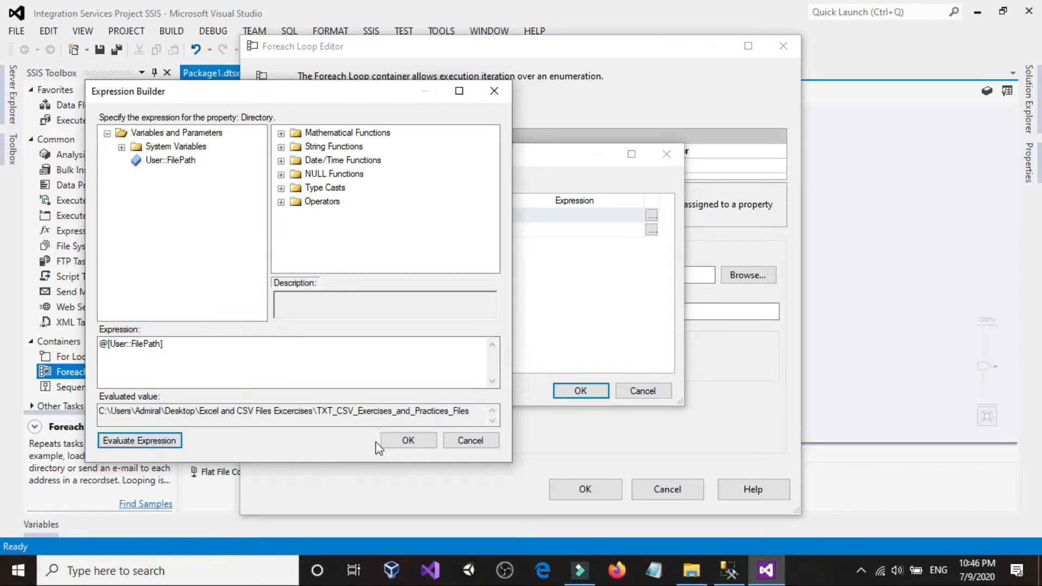
left_click(406, 440)
left_click(579, 390)
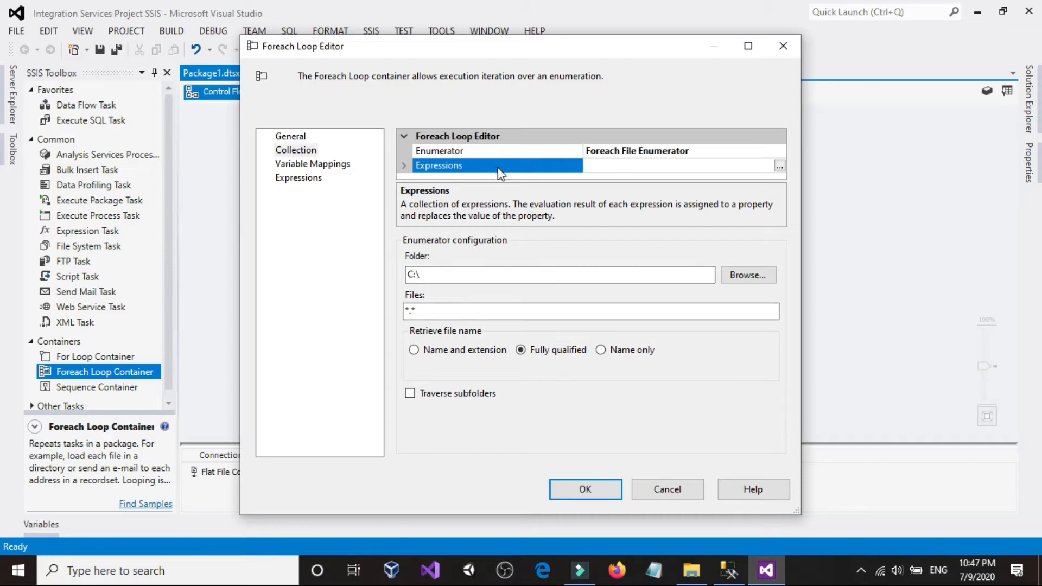
Try narrowing the Foreach file mask by extension, restore it to *.*, and compare it with the source files in File Explorer.
left_click(436, 310)
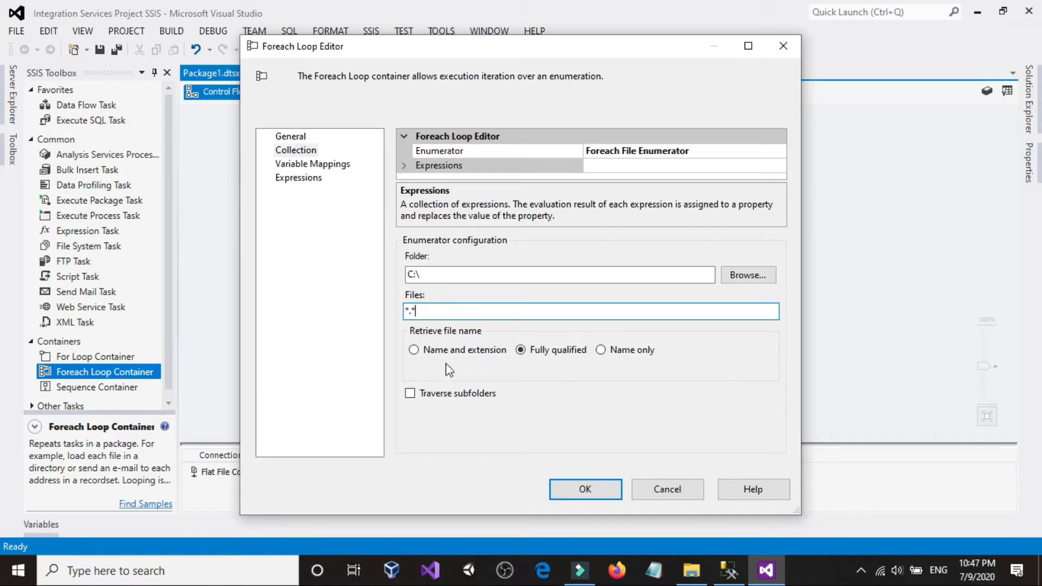
left_click(691, 571)
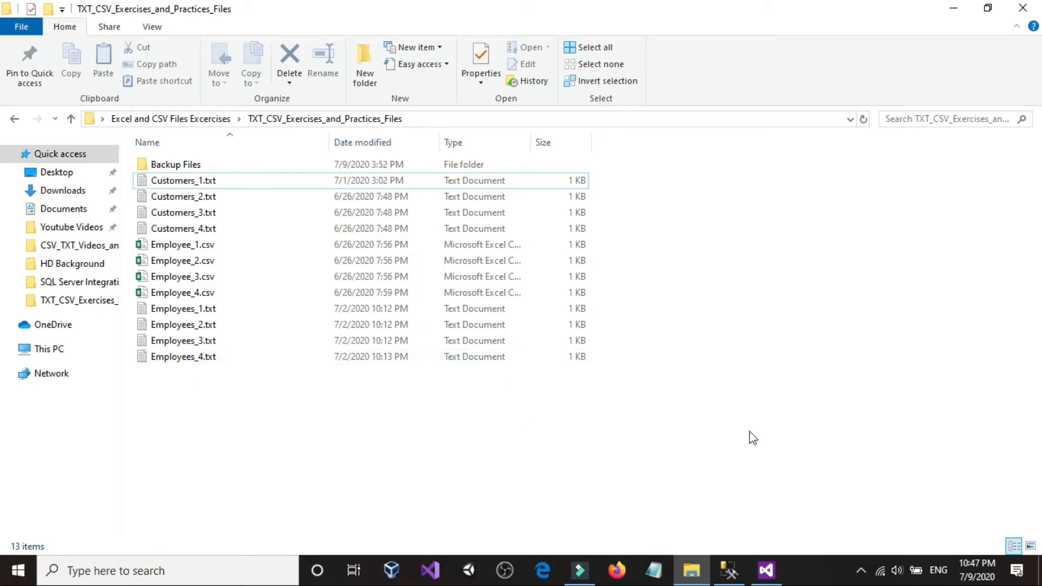
left_click(727, 570)
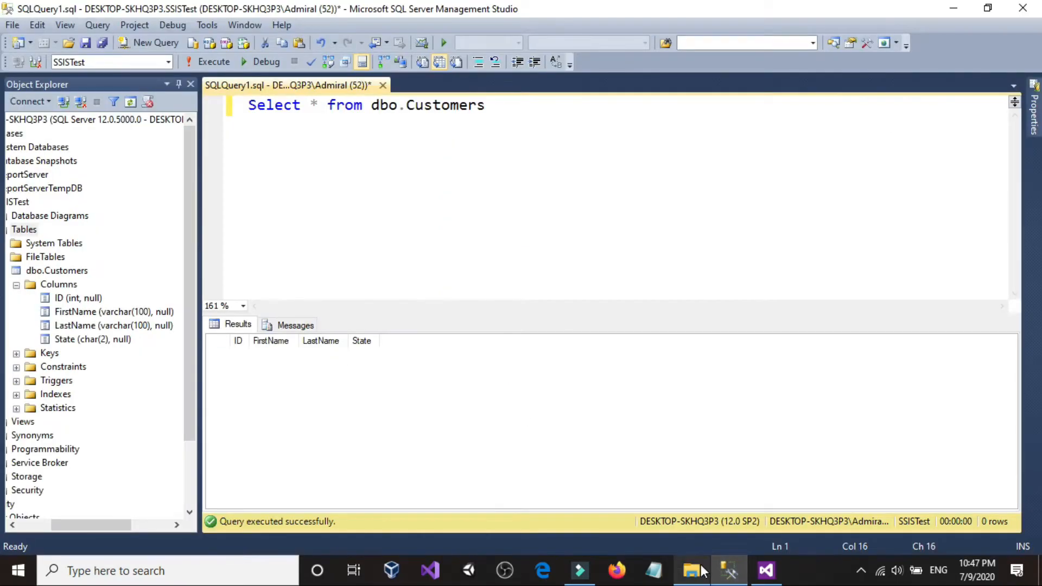
left_click(727, 570)
left_click(764, 569)
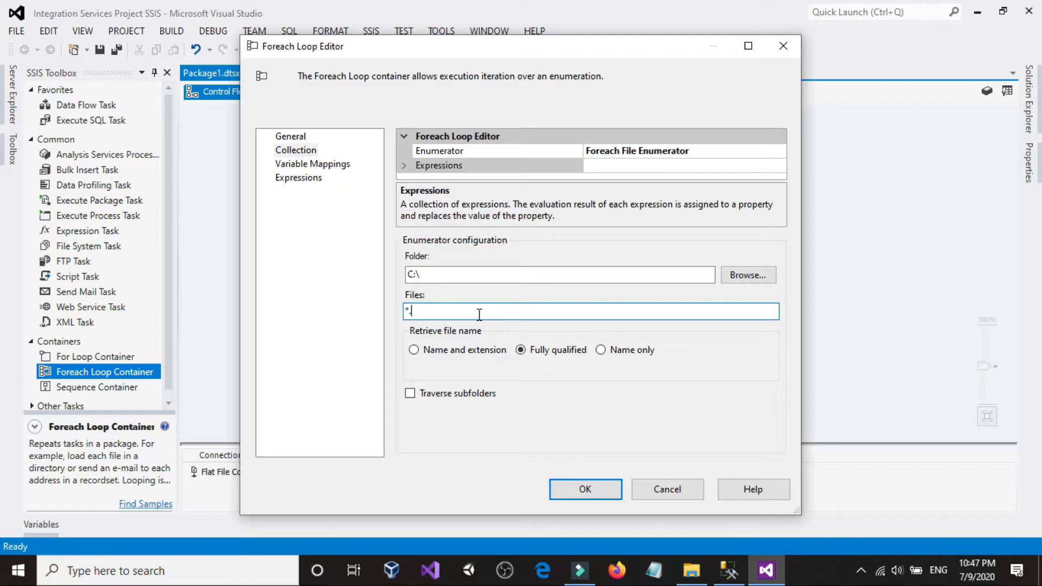
type("xtx")
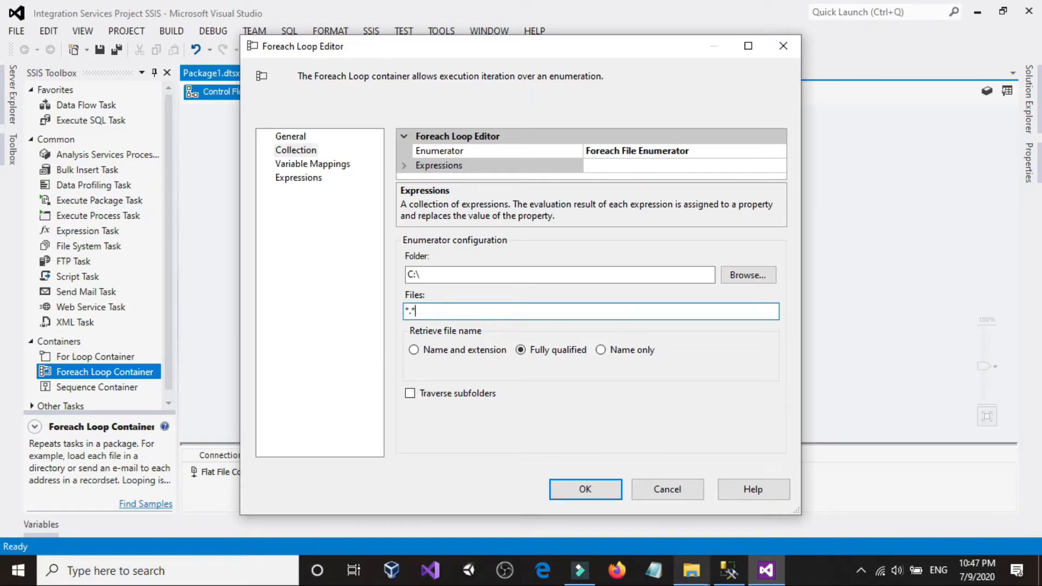
left_click(692, 570)
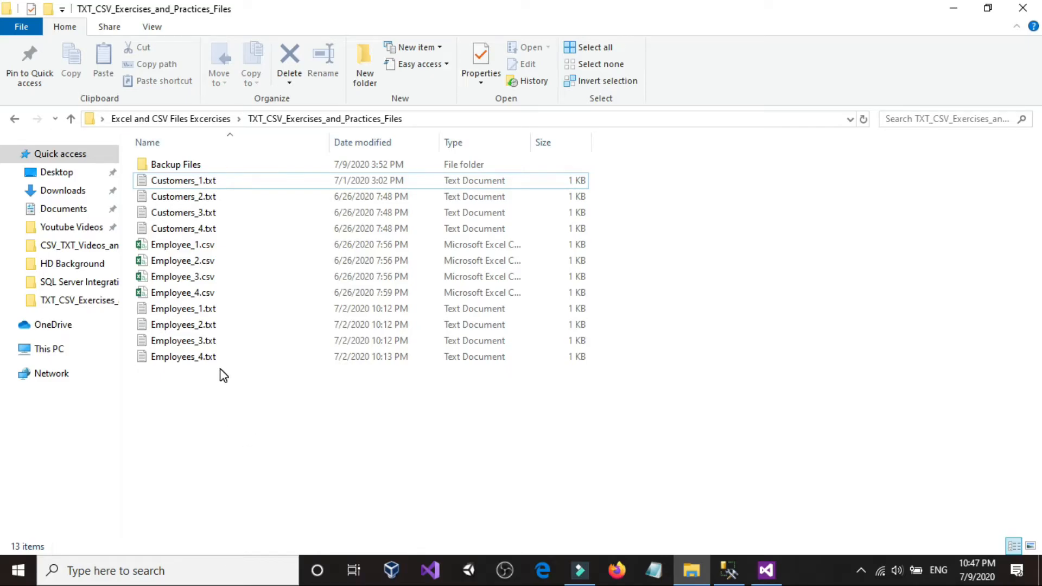
left_click(766, 570)
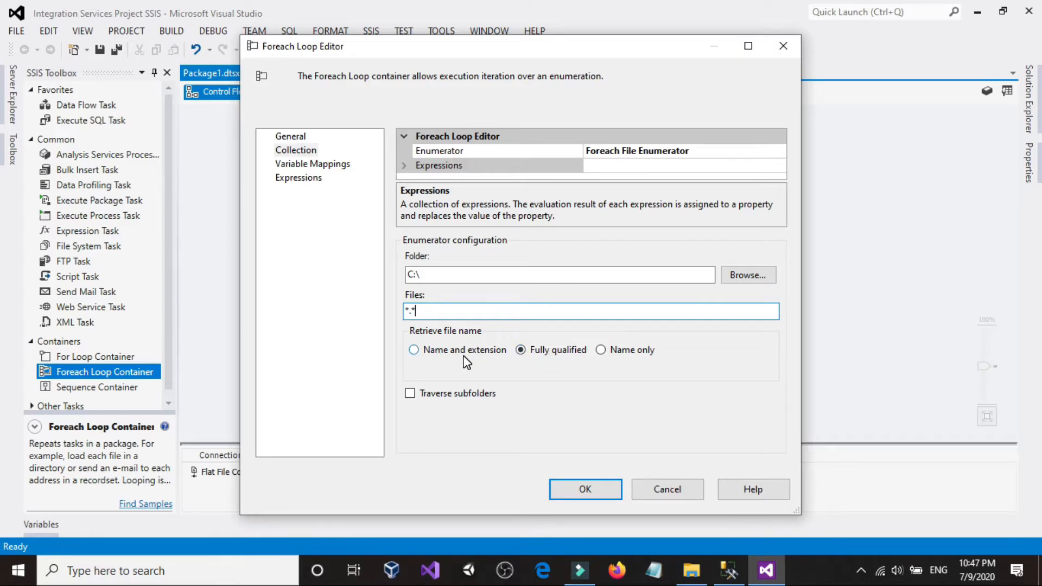
Set the file enumerator to retrieve Name and extension, and check its property expressions without changing them.
left_click(430, 350)
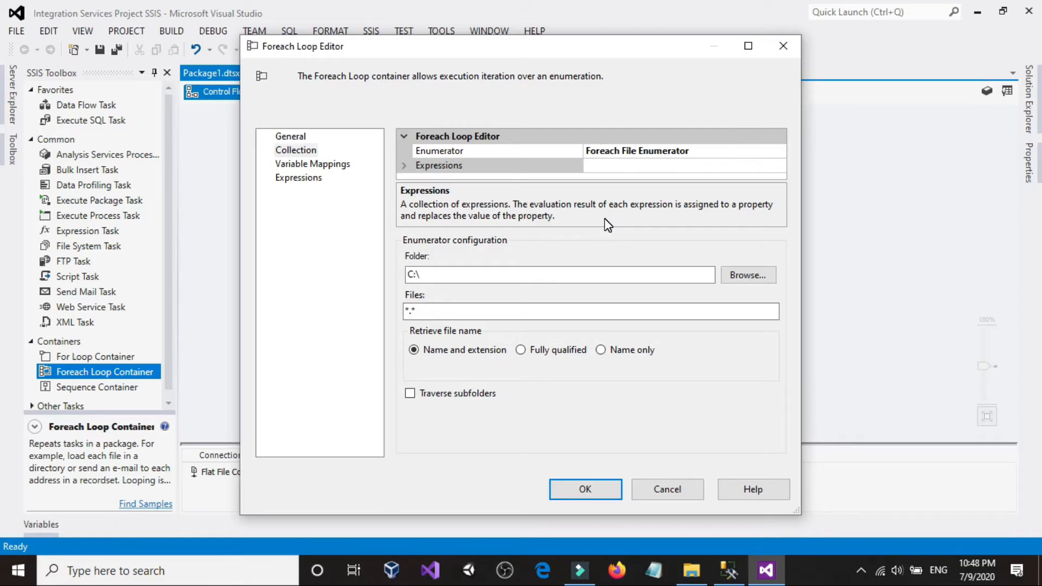
left_click(626, 166)
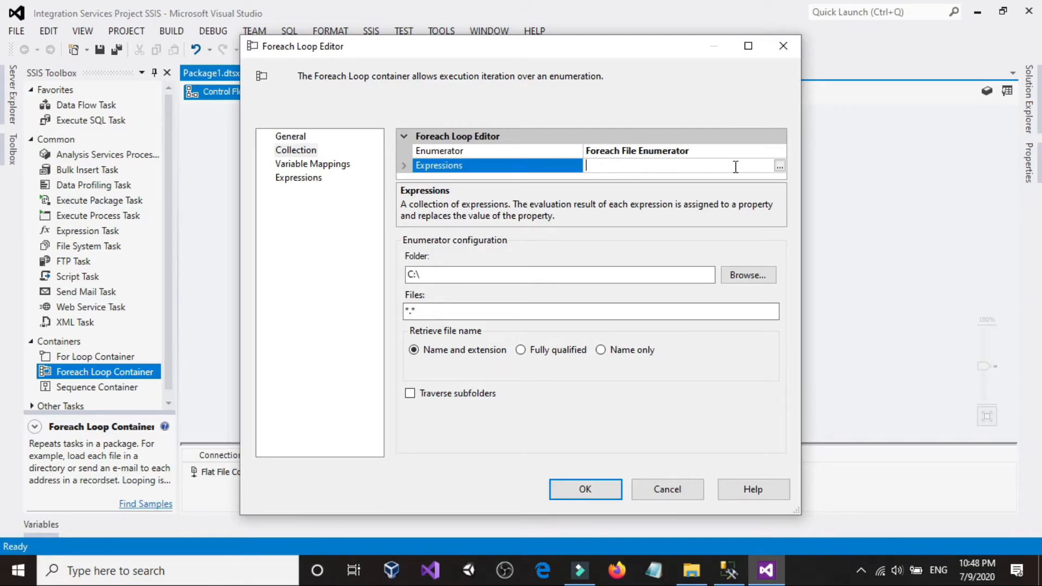
left_click(779, 166)
left_click(634, 390)
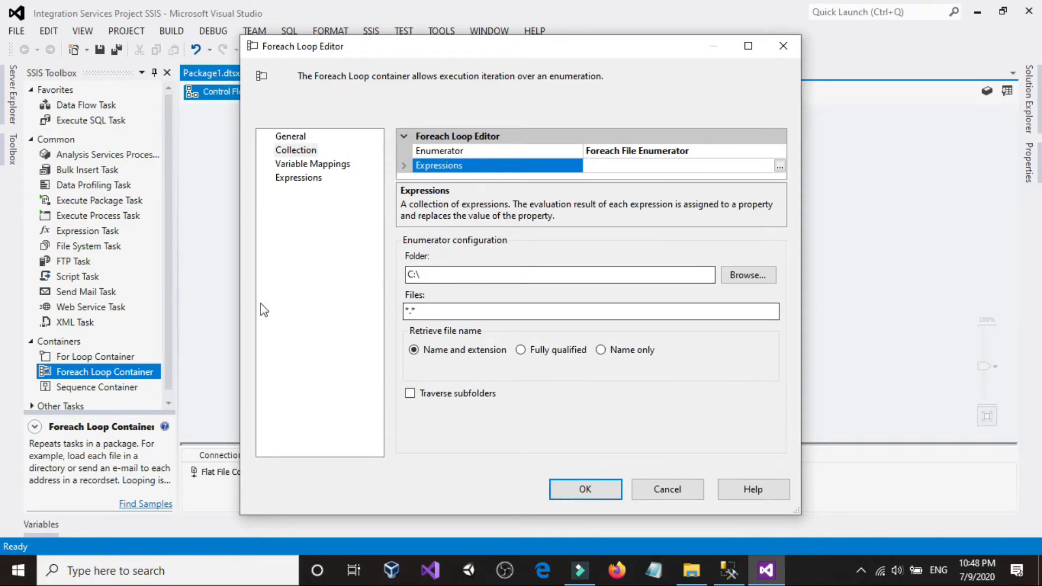
left_click(290, 165)
left_click(521, 182)
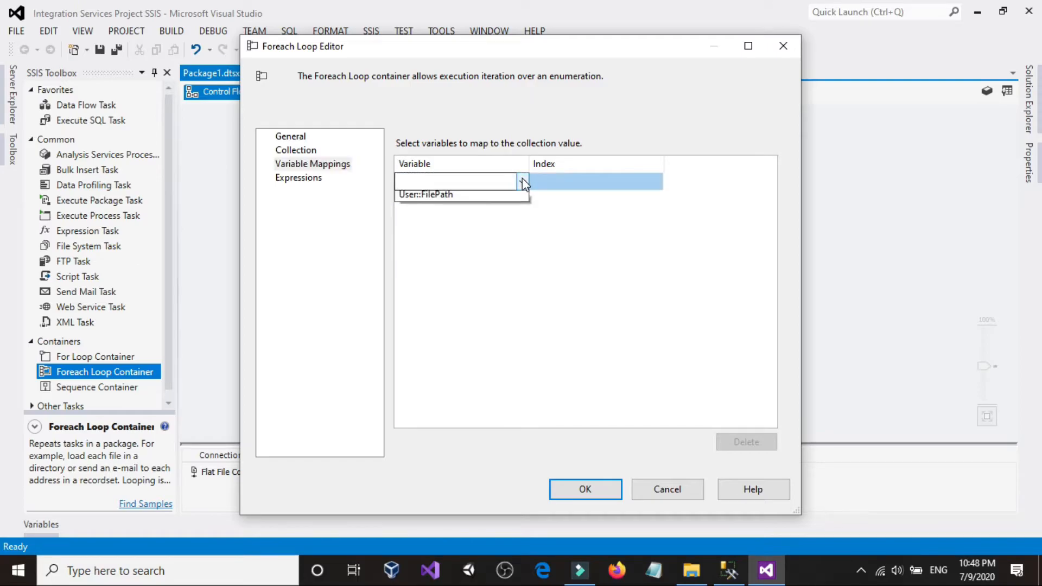
left_click(522, 182)
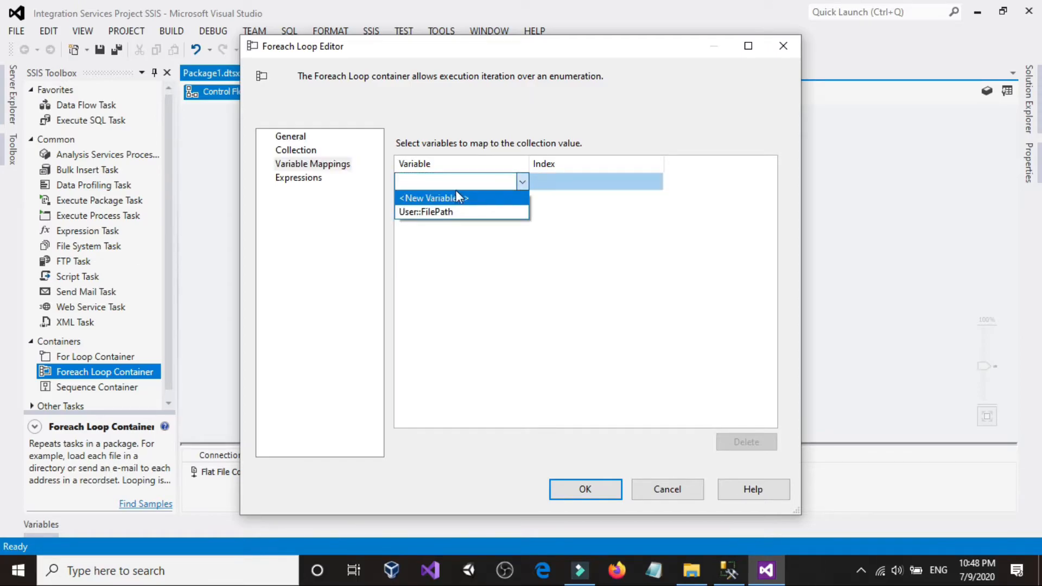
left_click(298, 158)
left_click(297, 153)
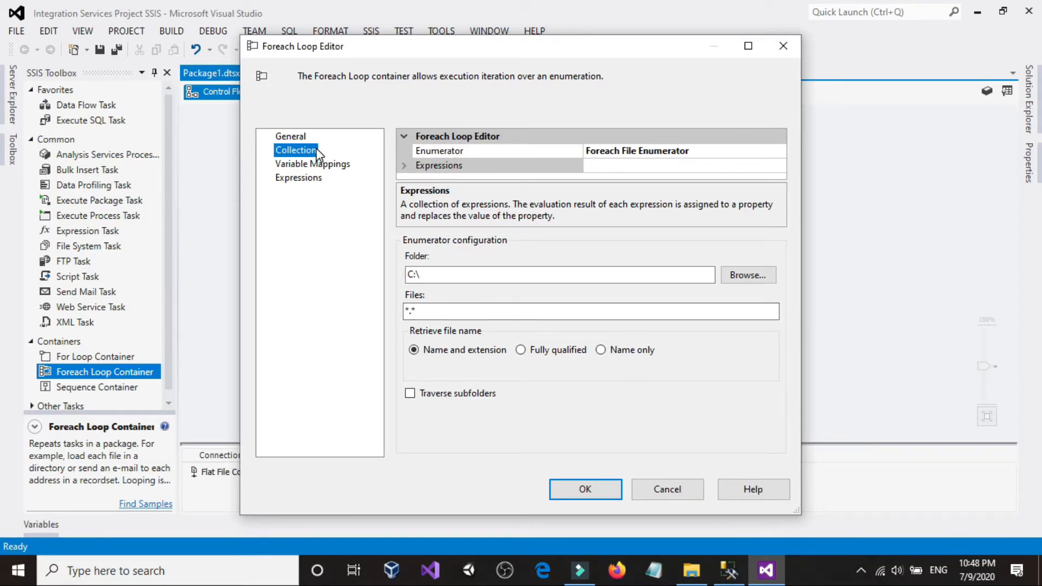
Map the loop's collection value to a new Package1 String variable named FileName, and save the Foreach Loop settings.
left_click(311, 164)
left_click(510, 186)
left_click(524, 182)
left_click(491, 208)
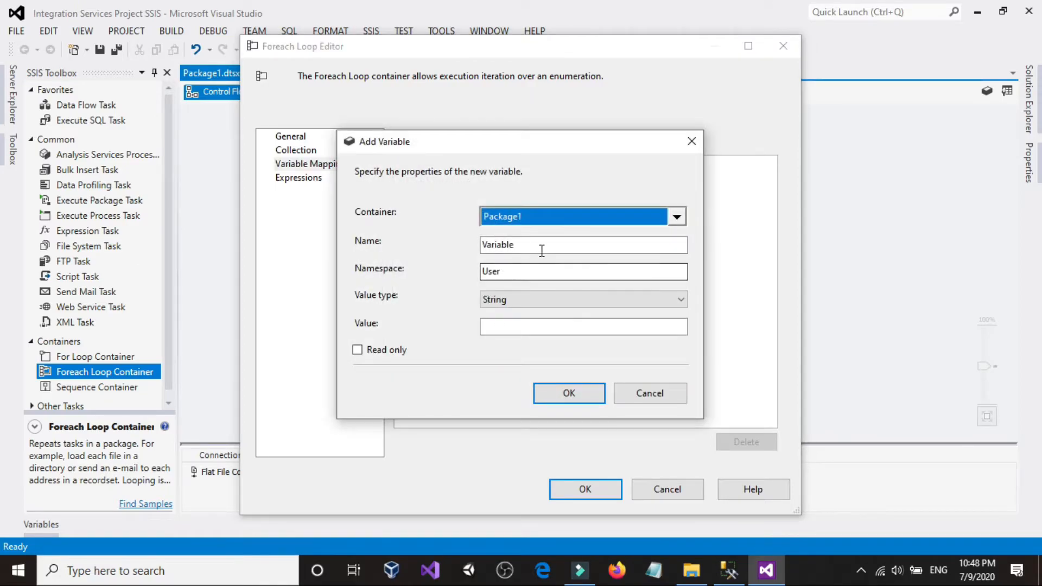
key("Tab")
type("F")
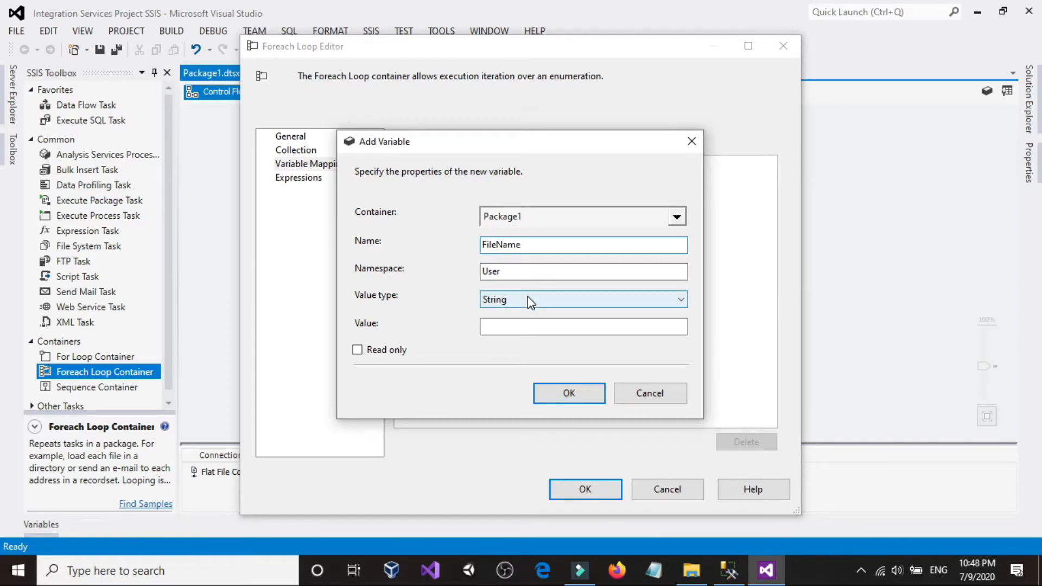
left_click(564, 394)
left_click(583, 488)
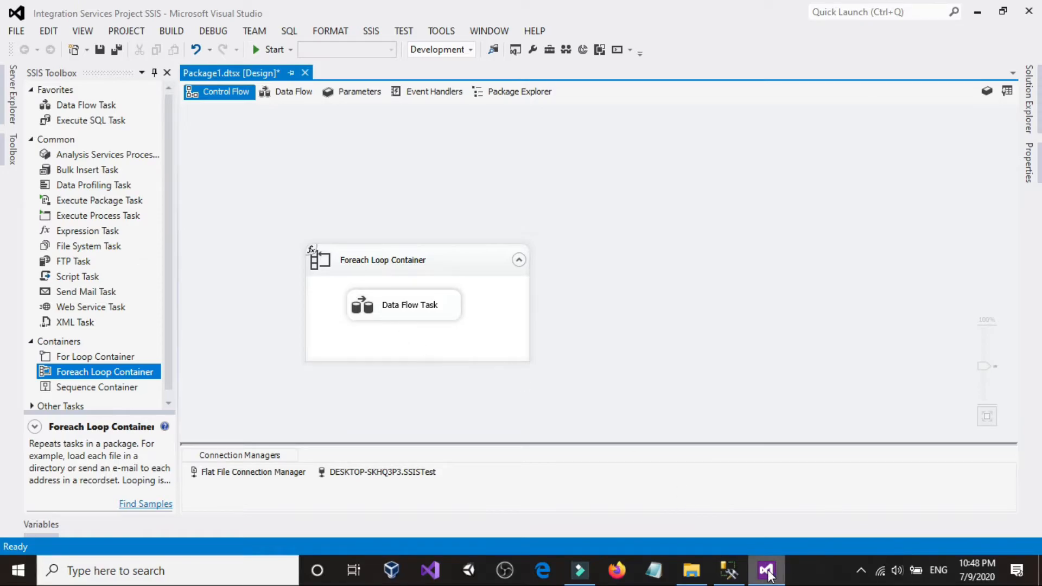
Review the source files in File Explorer and the dbo.Customers query in SQL Server Management Studio, and return to Visual Studio.
left_click(681, 578)
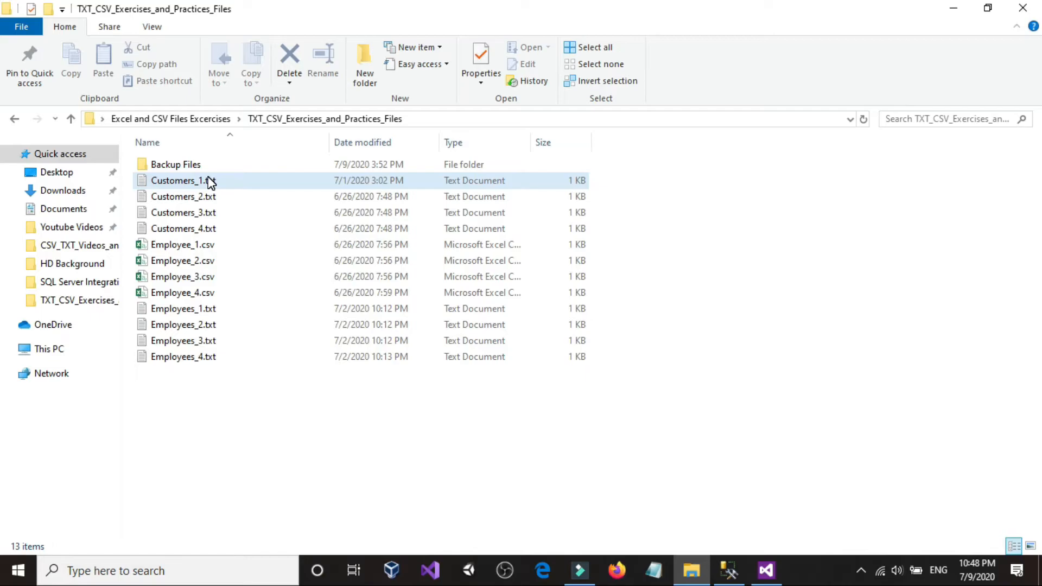
left_click(765, 572)
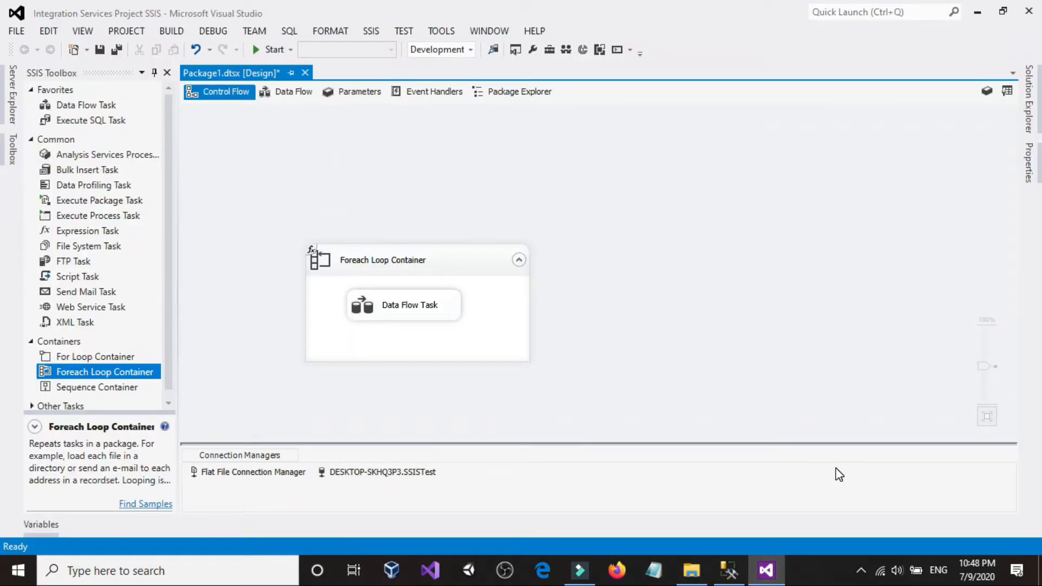
left_click(691, 571)
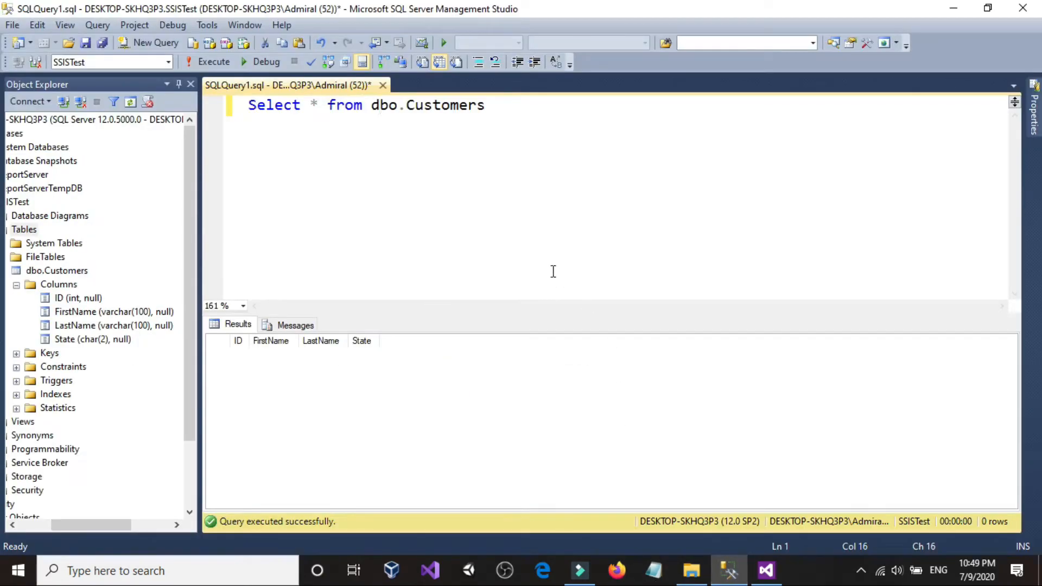
key("alt+Tab")
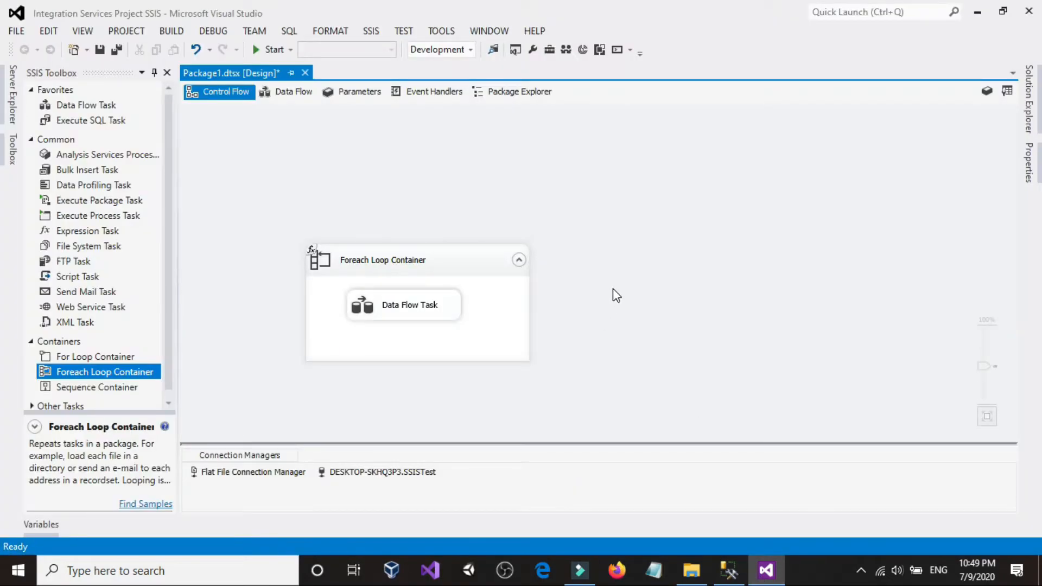
Look at the Flat File Connection Manager's Expressions property, and check the package's FileName and FilePath variables.
right_click(268, 472)
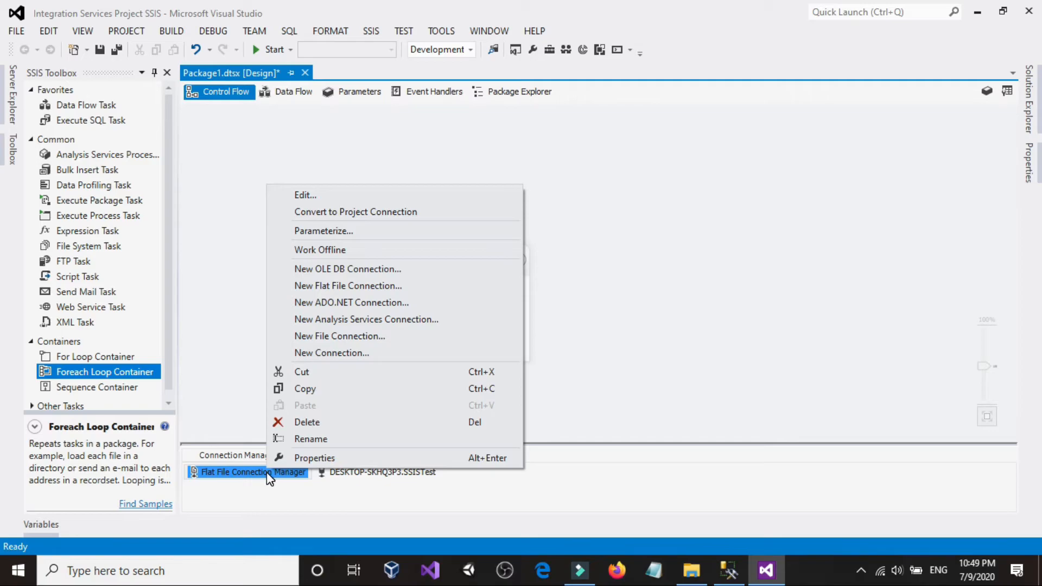
left_click(298, 459)
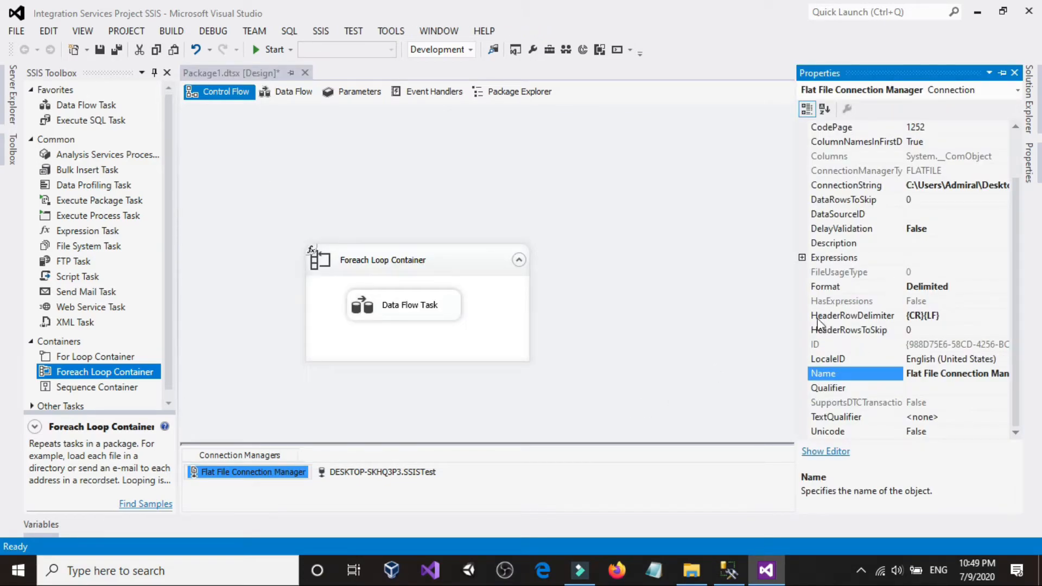
left_click(921, 259)
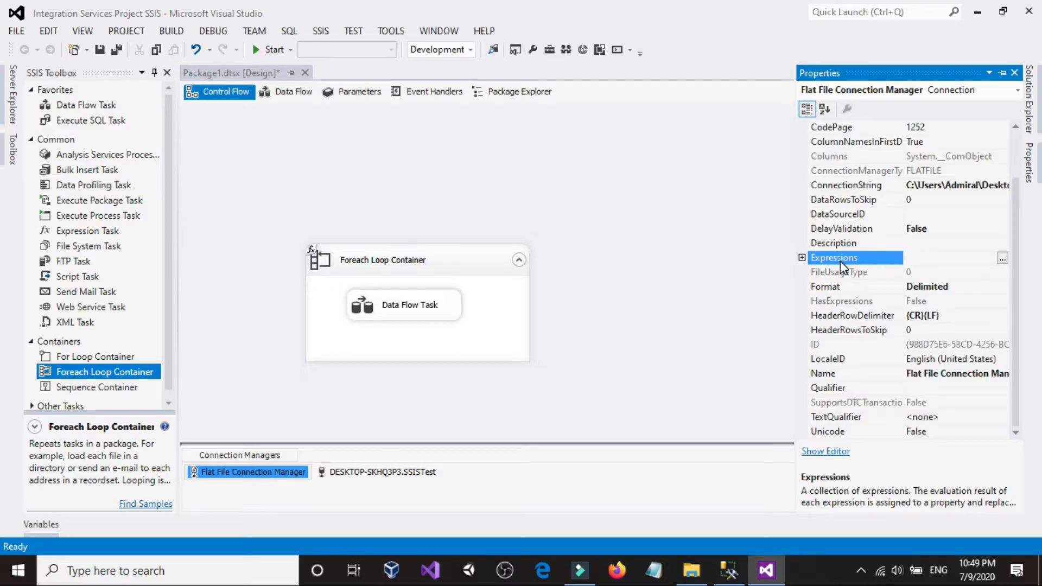
right_click(649, 230)
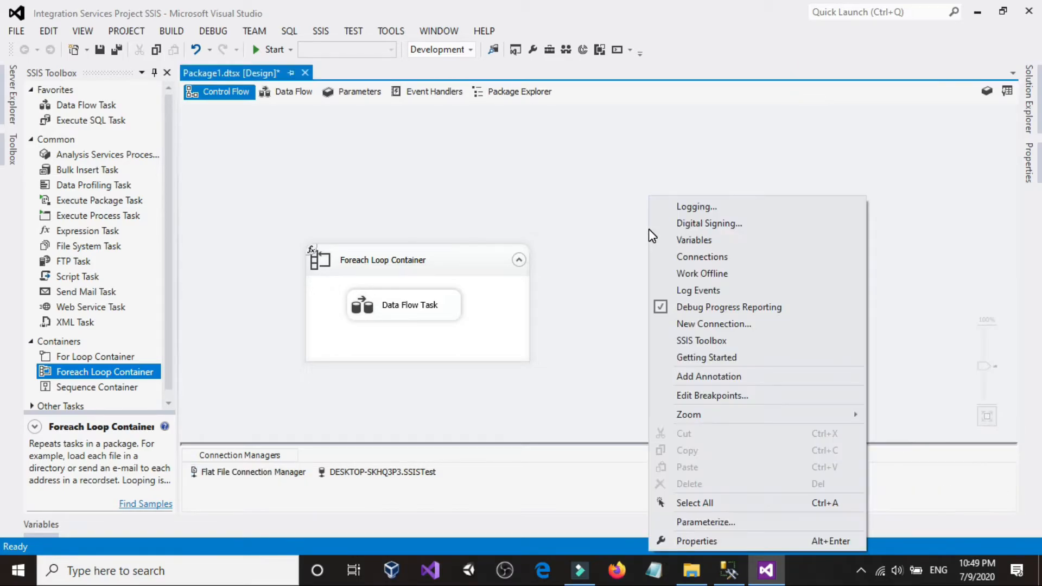
left_click(697, 240)
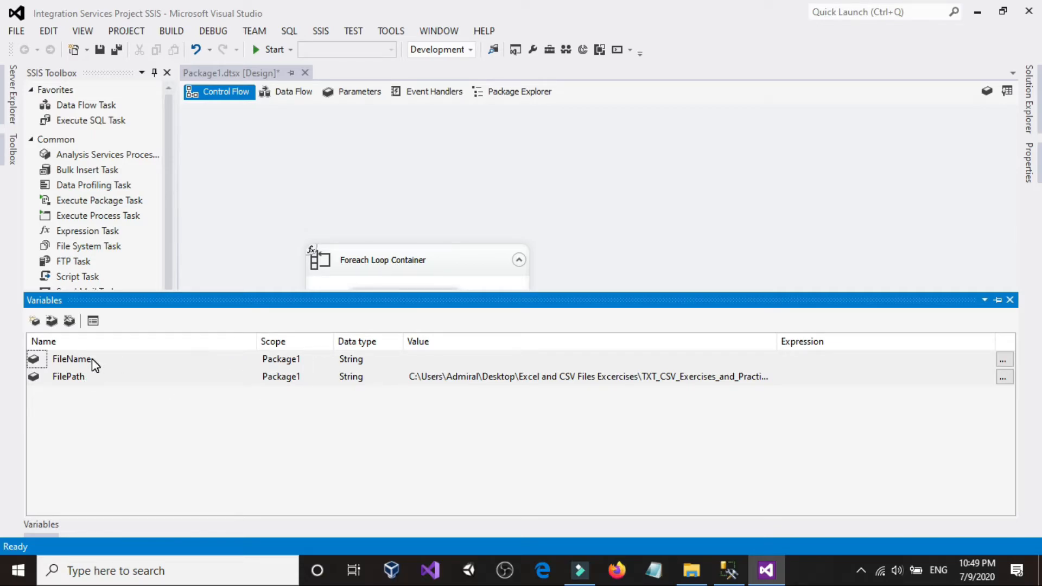
left_click(591, 238)
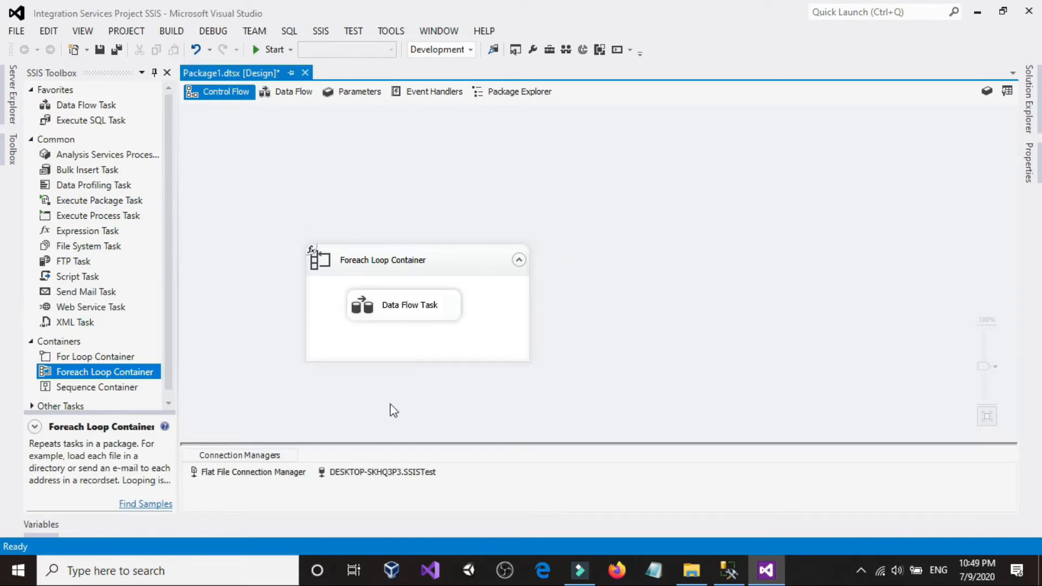
Add a property expression for ConnectionString to the Flat File Connection Manager.
right_click(231, 473)
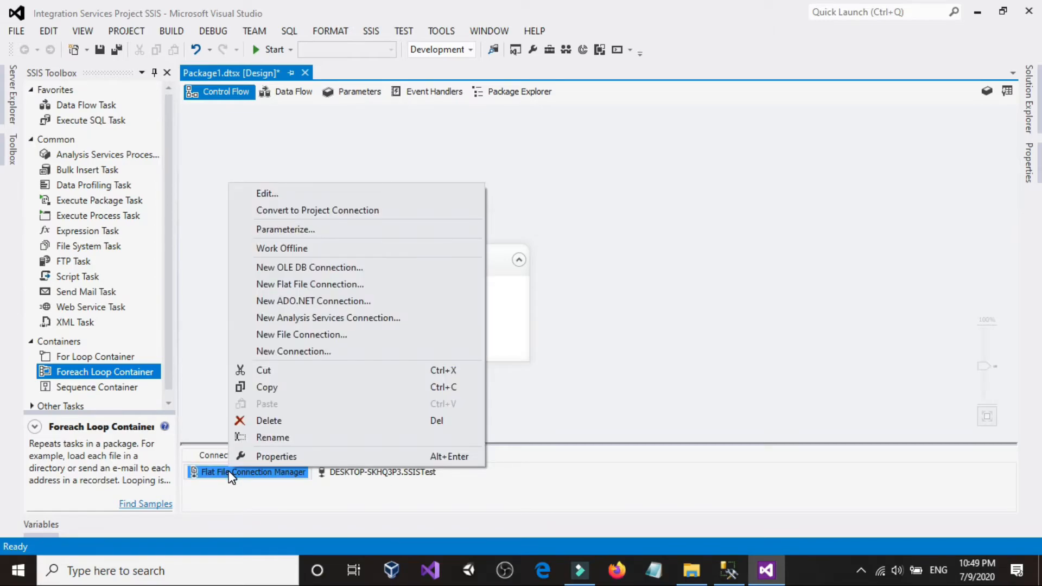
left_click(272, 459)
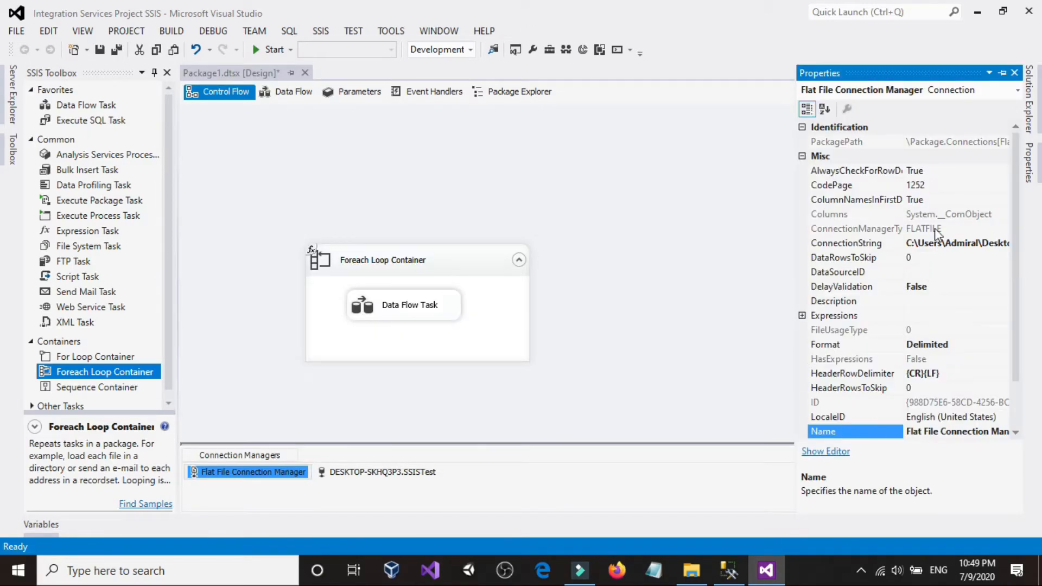
left_click(939, 317)
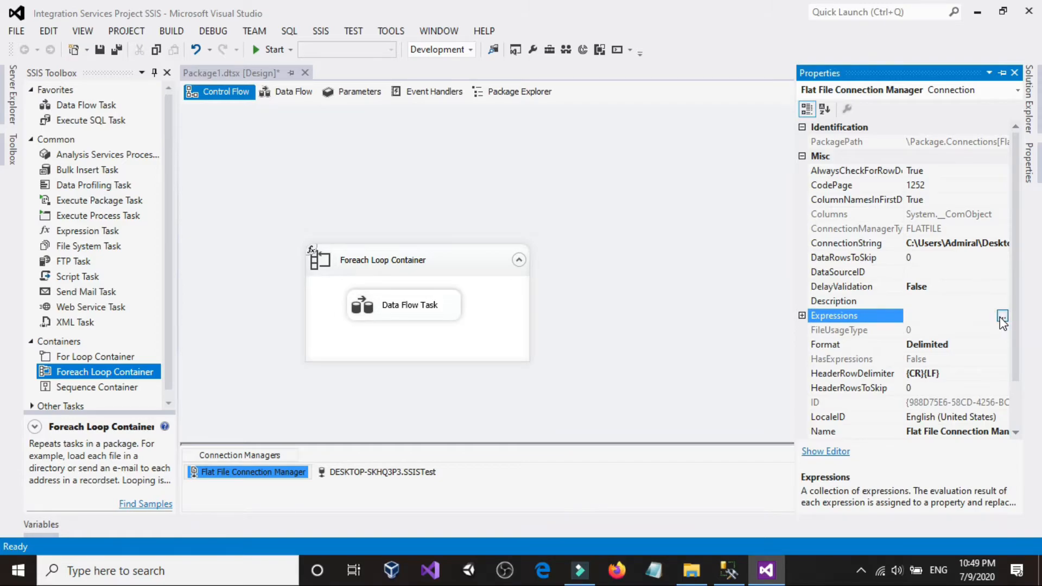
left_click(1001, 317)
left_click(500, 215)
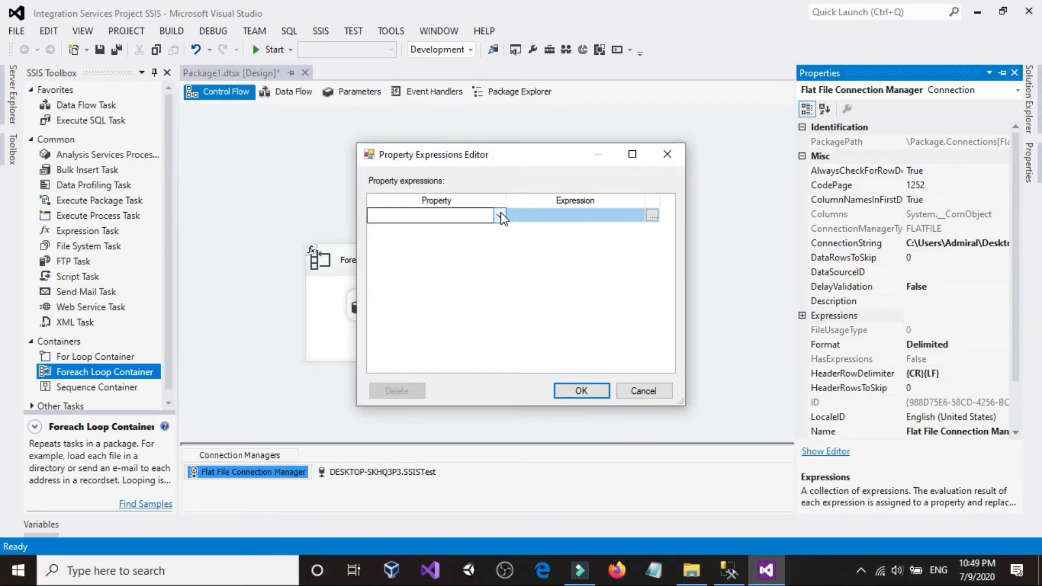
left_click(500, 216)
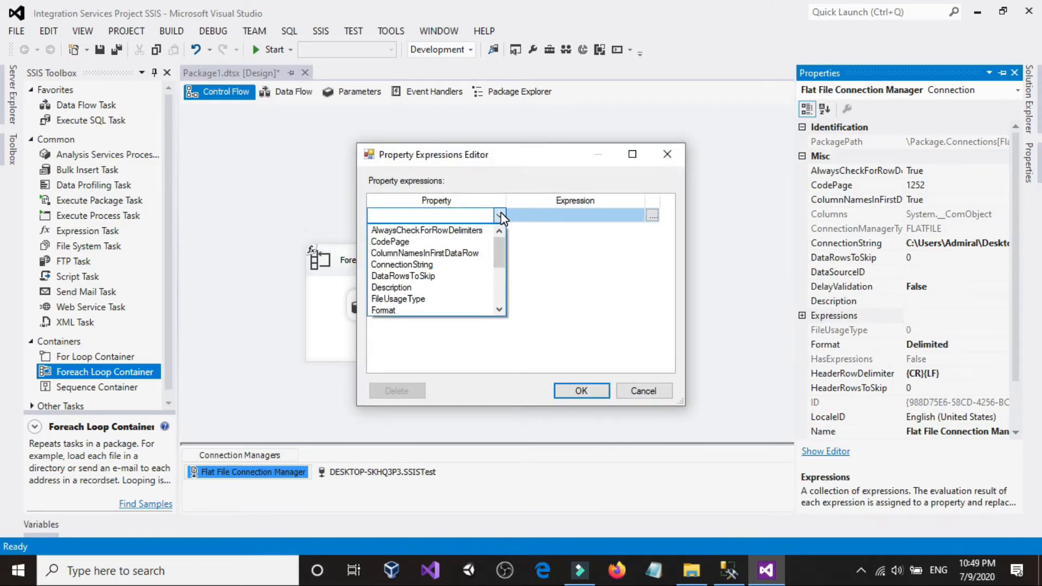
left_click(424, 264)
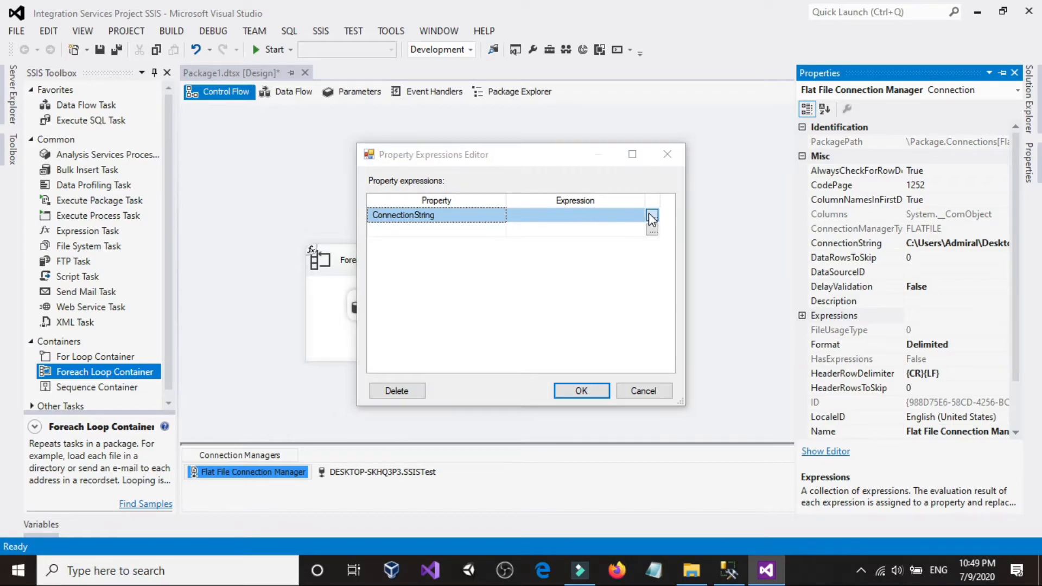
Build the ConnectionString expression @[User::FilePath]+"\\"+@[User::FileName], evaluate it, and save the property expressions.
left_click(651, 217)
double_click(143, 98)
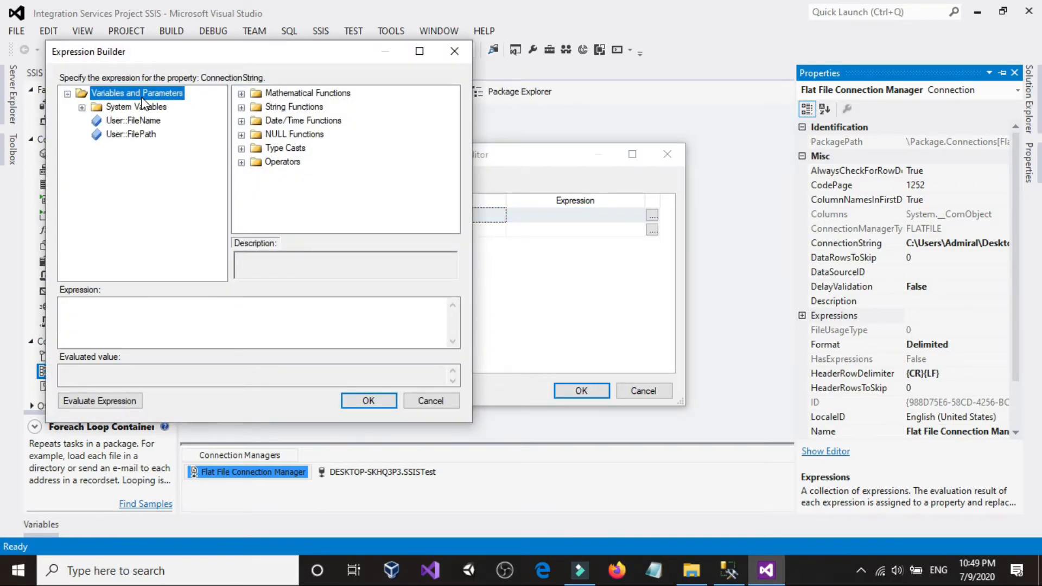
left_click_drag(139, 140, 128, 307)
left_click(133, 400)
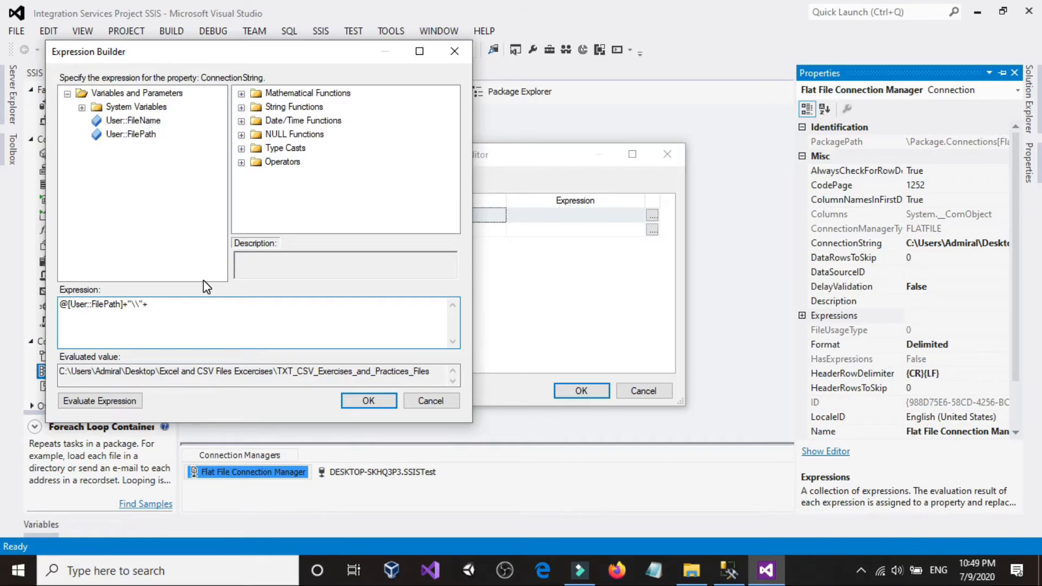
left_click_drag(142, 120, 55, 307)
left_click(270, 311)
left_click(374, 399)
left_click(368, 402)
left_click(604, 394)
left_click(600, 301)
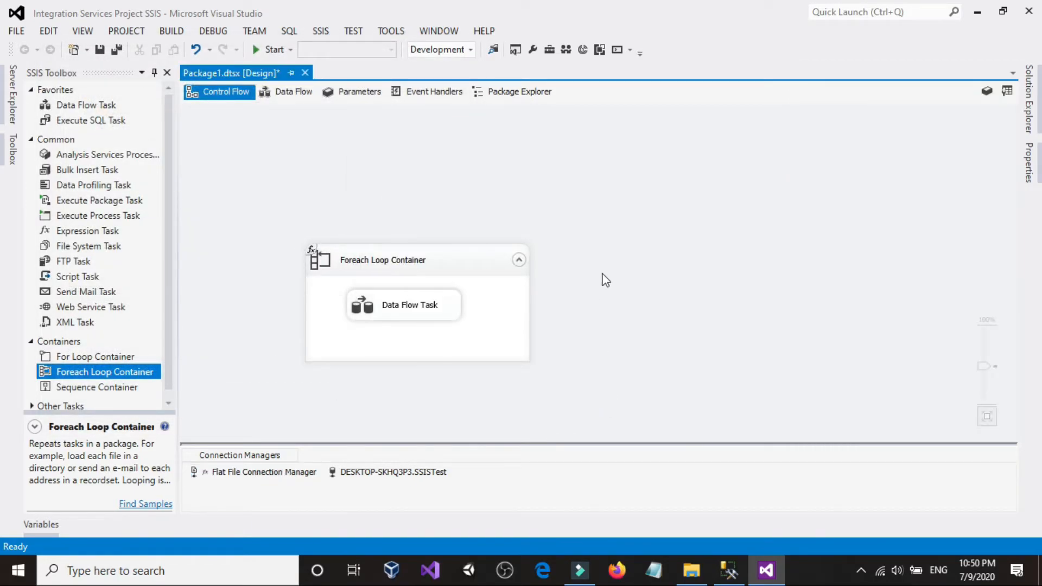
Open the package variables and add a trailing backslash to the FilePath variable's value.
right_click(600, 300)
left_click(642, 240)
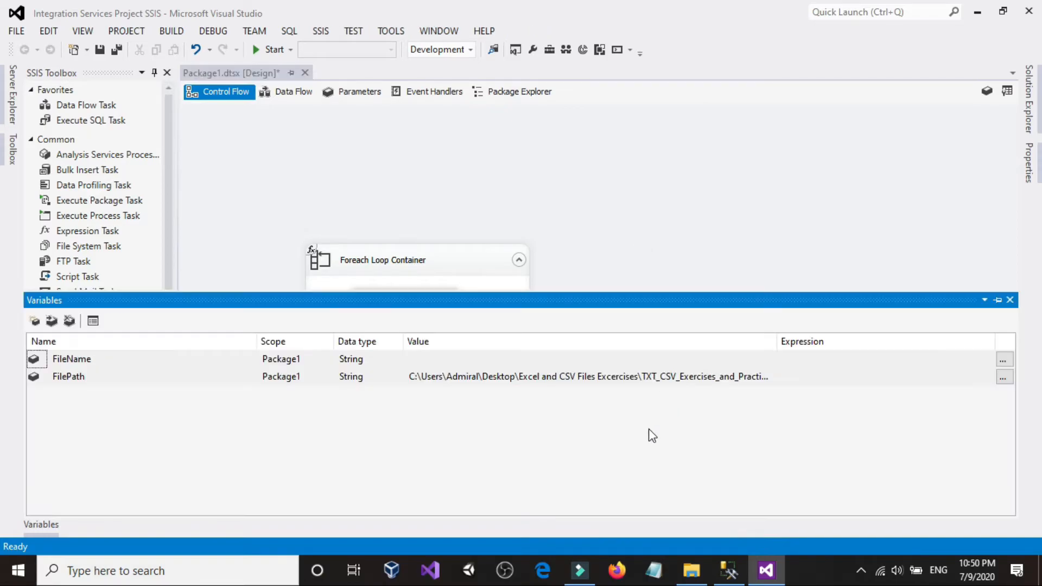
left_click(656, 376)
left_click_drag(699, 380, 830, 377)
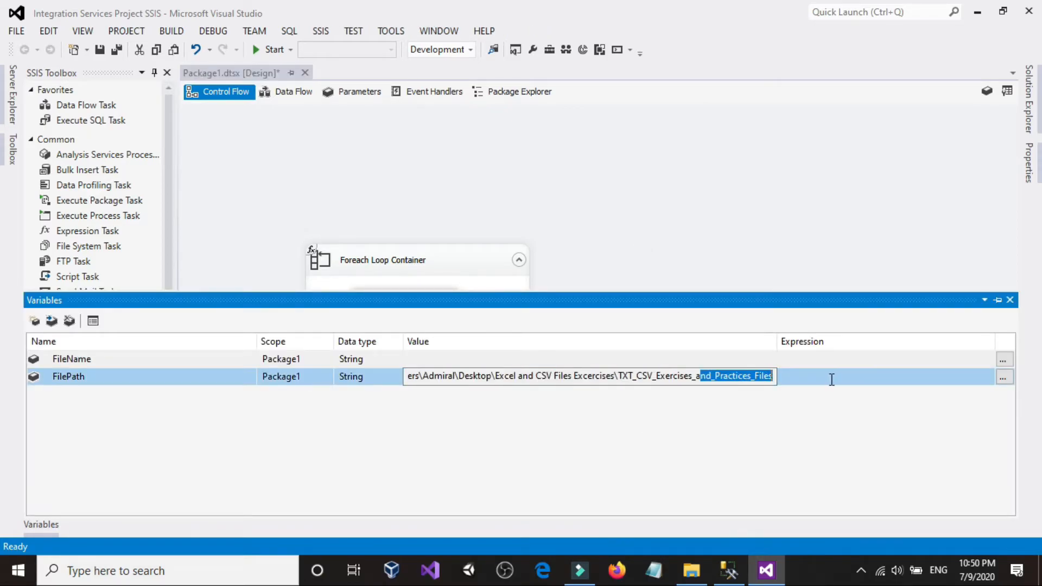
left_click(776, 379)
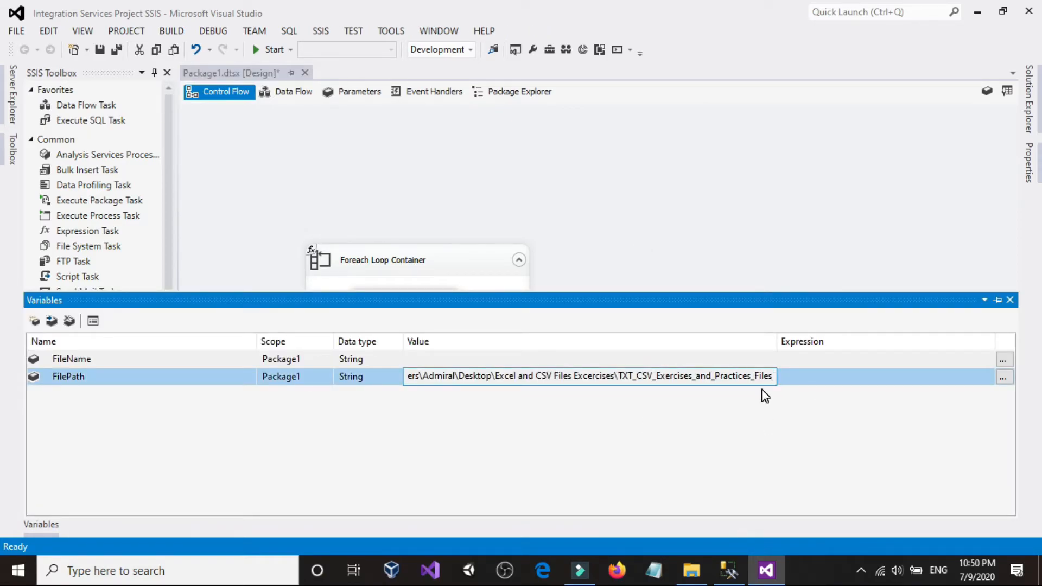
type("\\")
left_click(701, 234)
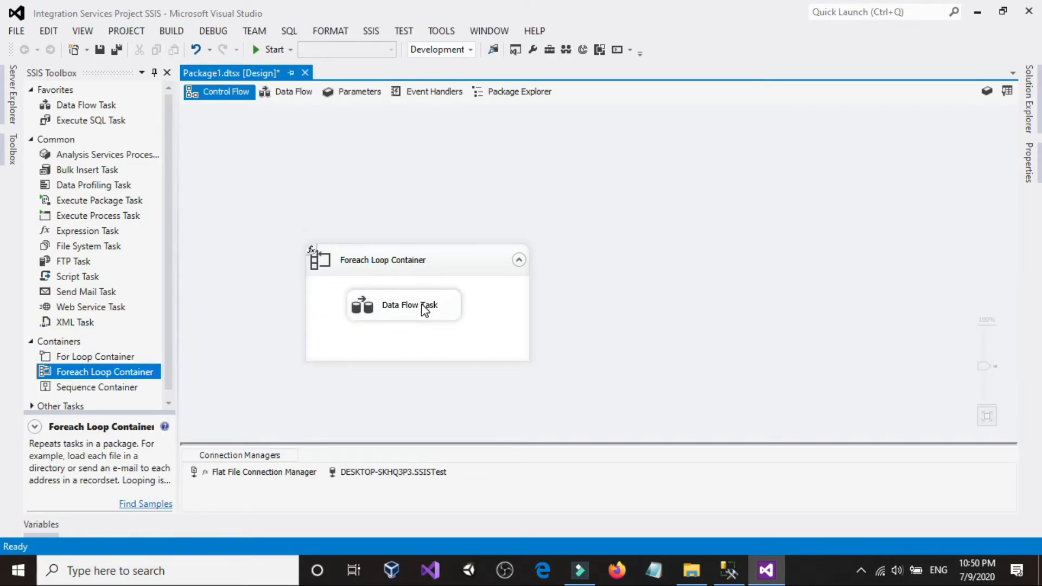
Switch to SQL Server Management Studio and run the select query on dbo.Customers.
left_click_drag(426, 313, 442, 320)
left_click(727, 569)
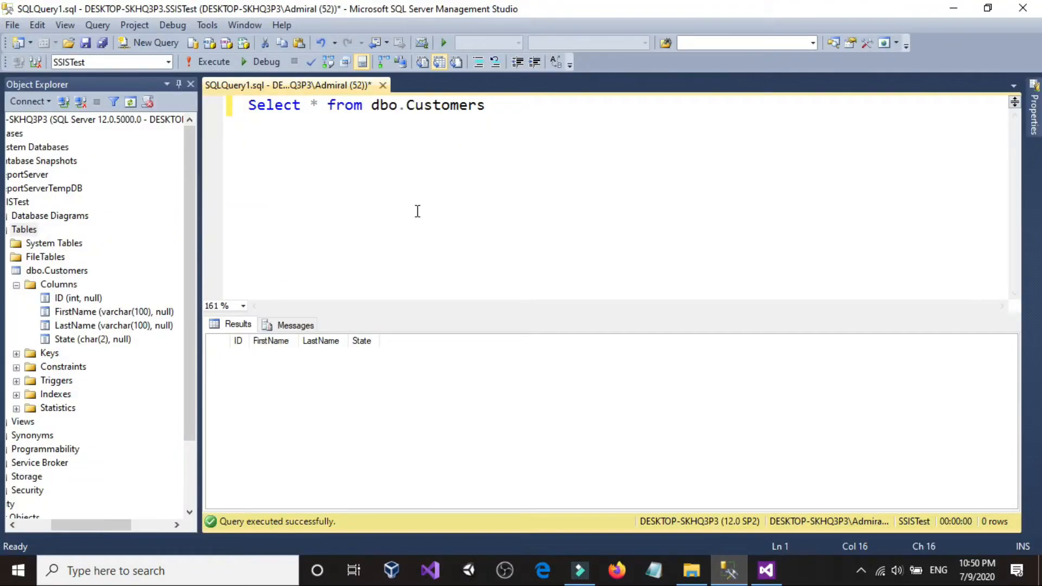
left_click_drag(530, 112, 120, 100)
left_click(210, 63)
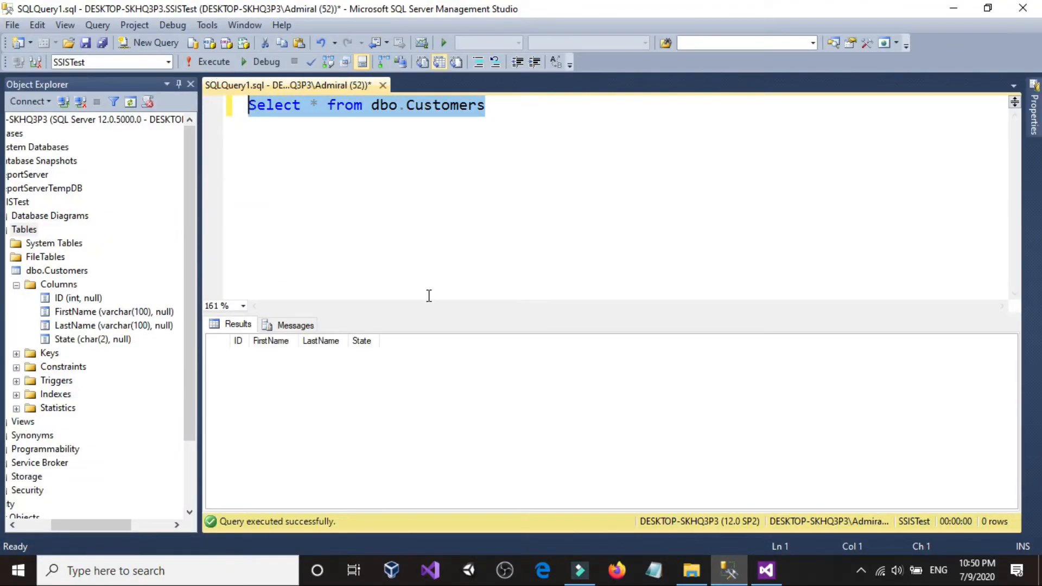
Return to Visual Studio, run the package, and stop debugging once execution completes.
left_click(781, 579)
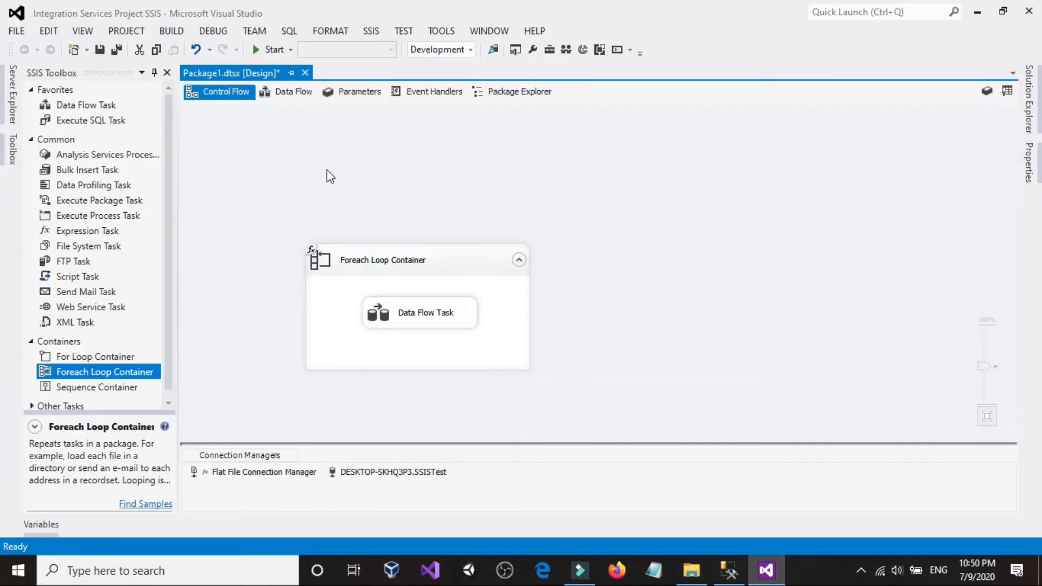
left_click(263, 51)
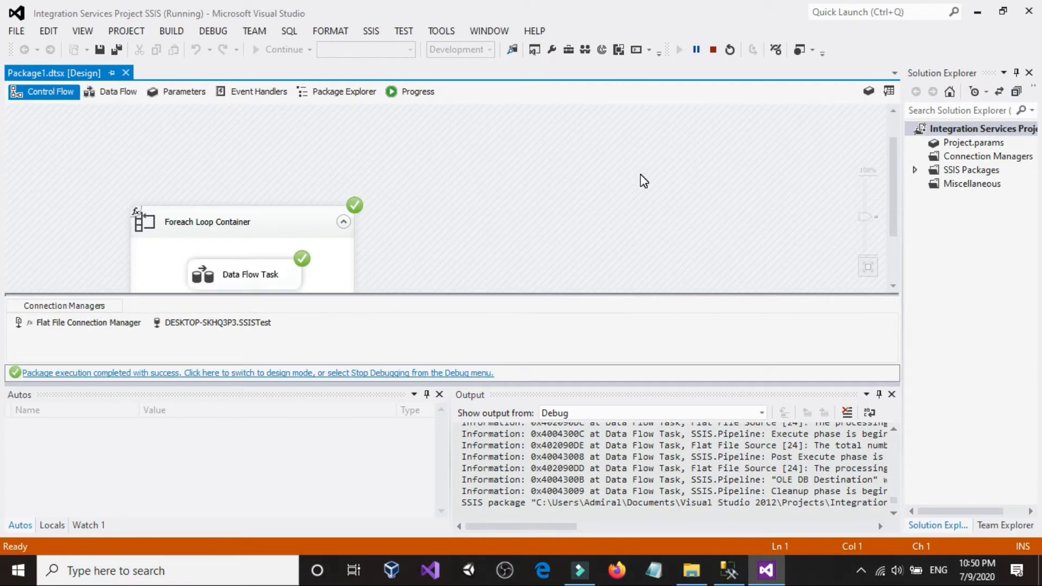
left_click(713, 49)
Rerun the dbo.Customers query in SQL Server Management Studio and examine the loaded rows against the source files in File Explorer.
left_click(722, 576)
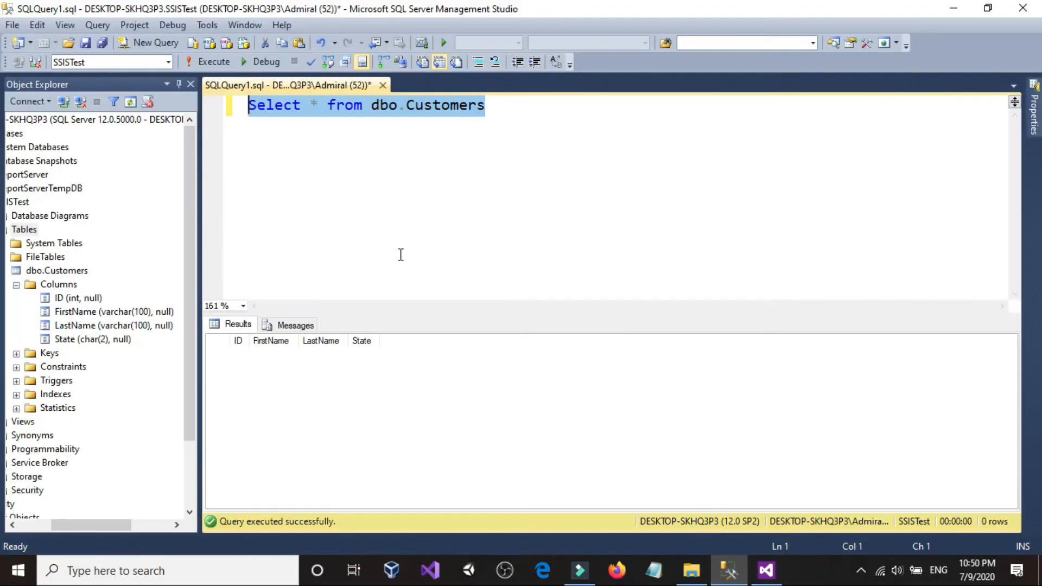
left_click(201, 62)
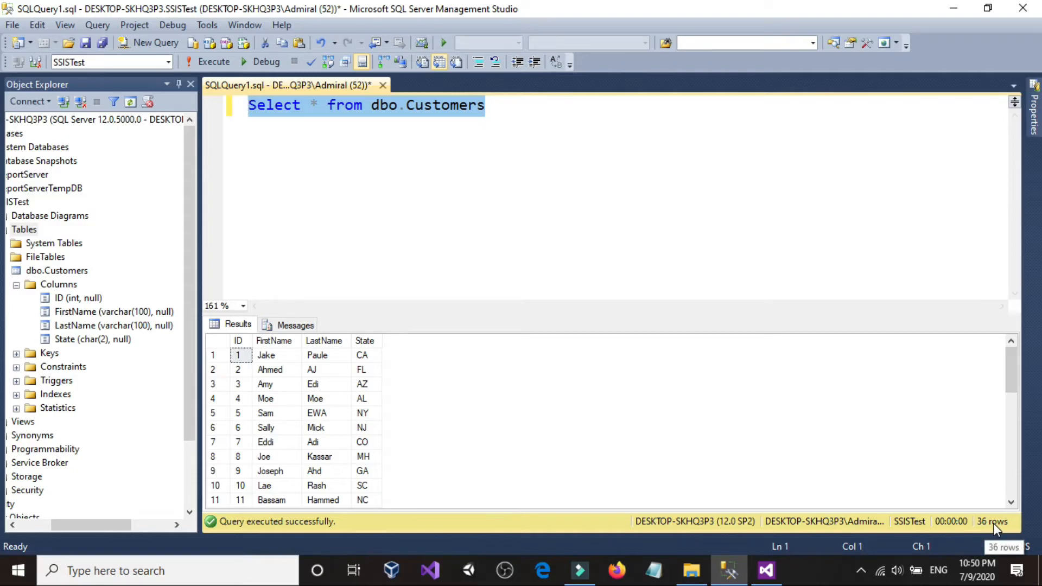
left_click_drag(1011, 383, 1014, 463)
left_click_drag(250, 339, 321, 339)
left_click(691, 570)
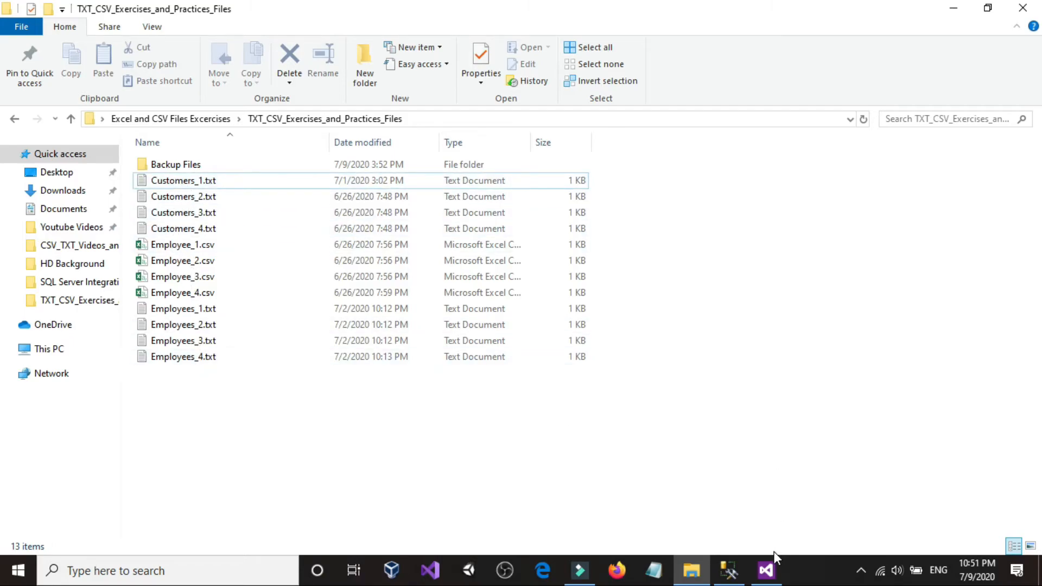
left_click(768, 567)
left_click(714, 571)
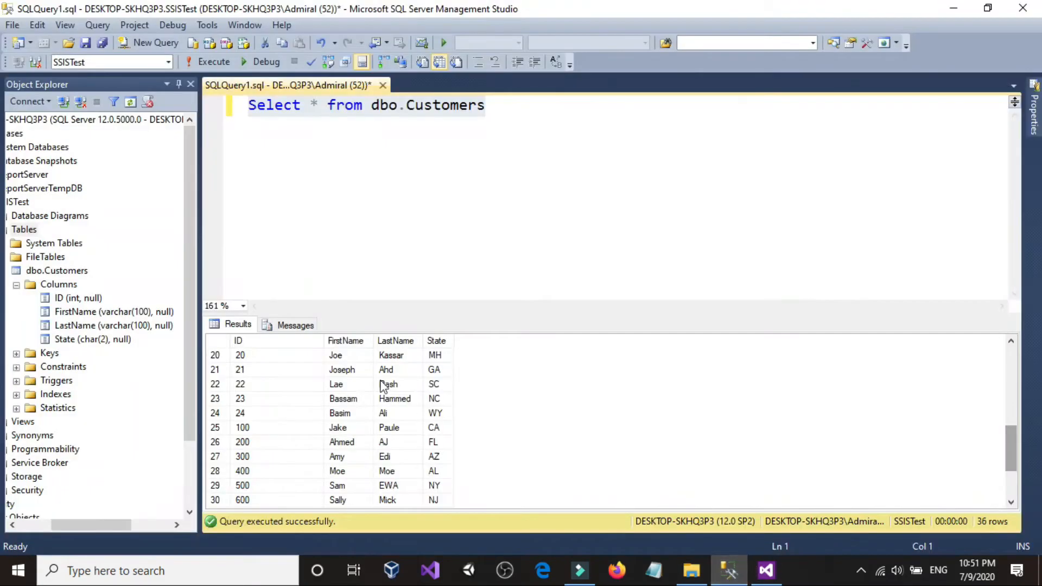
scroll(301, 461, "down", 2)
scroll(302, 459, "up", 7)
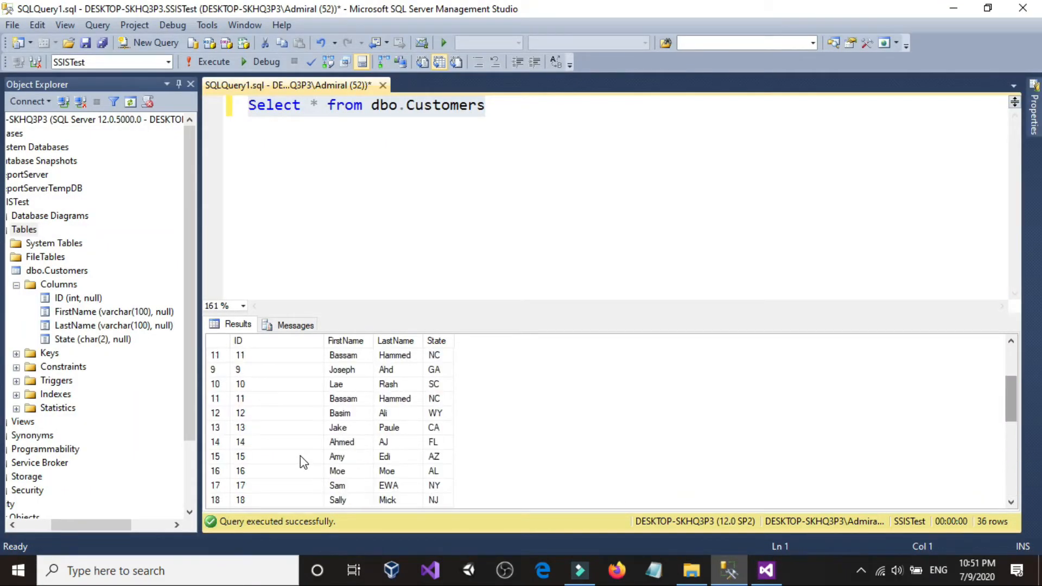
left_click(350, 195)
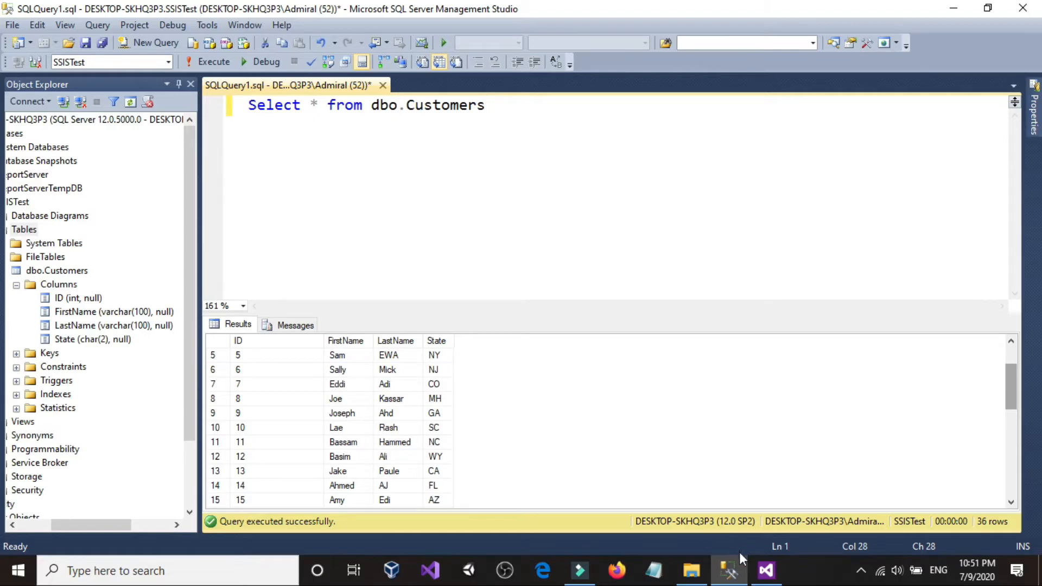
Back in Visual Studio, add a Script Task inside the Foreach Loop Container and connect it to the Data Flow Task.
left_click(766, 570)
left_click_drag(404, 332, 404, 350)
left_click(186, 306)
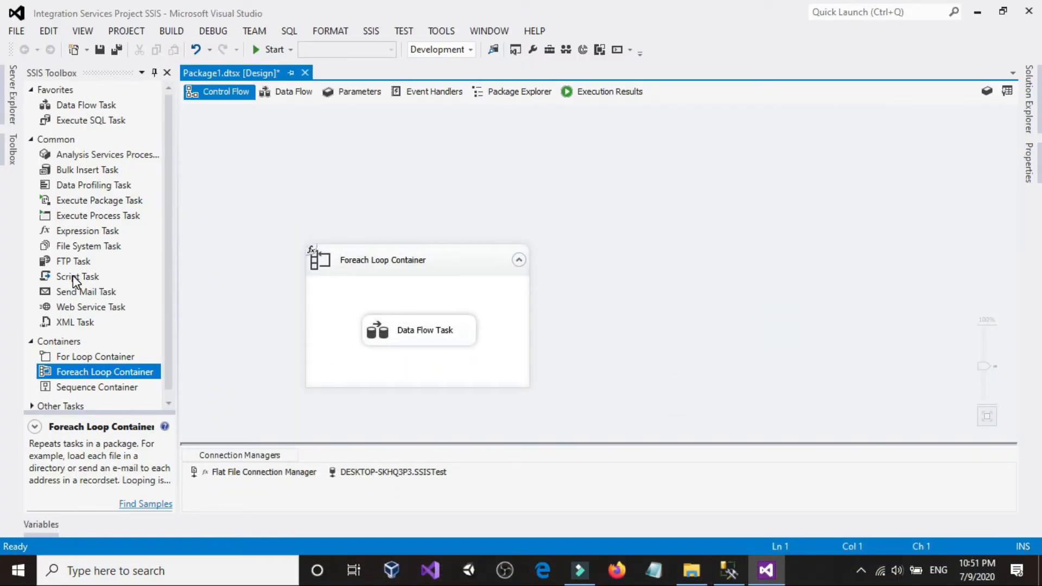
left_click_drag(73, 275, 399, 290)
left_click_drag(401, 338, 398, 356)
left_click_drag(433, 299, 423, 355)
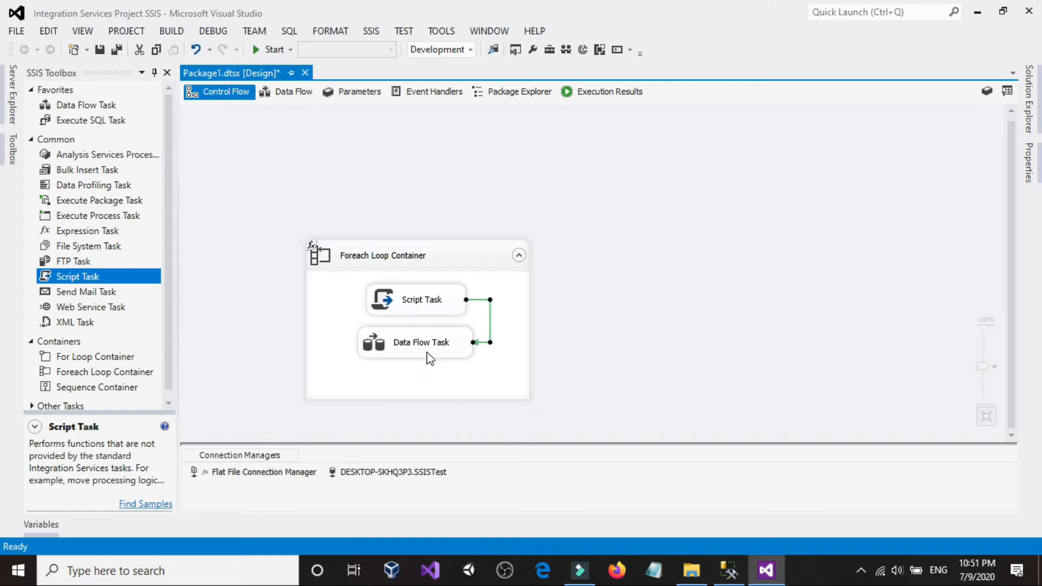
left_click_drag(445, 246, 430, 239)
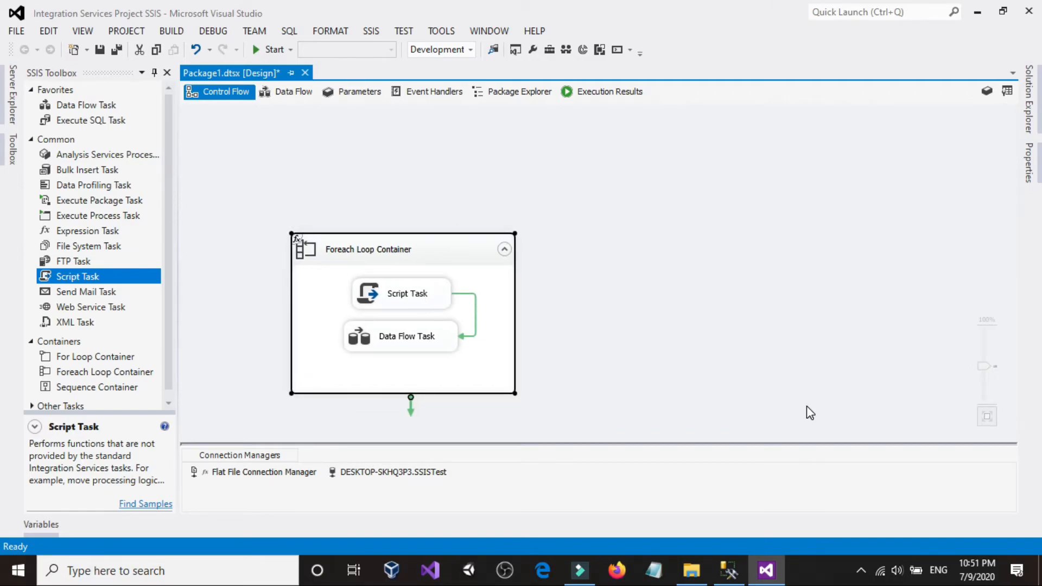
In SQL Server Management Studio, add the statement "truncate table dbo.Customers" below the select query and execute the script.
left_click(729, 570)
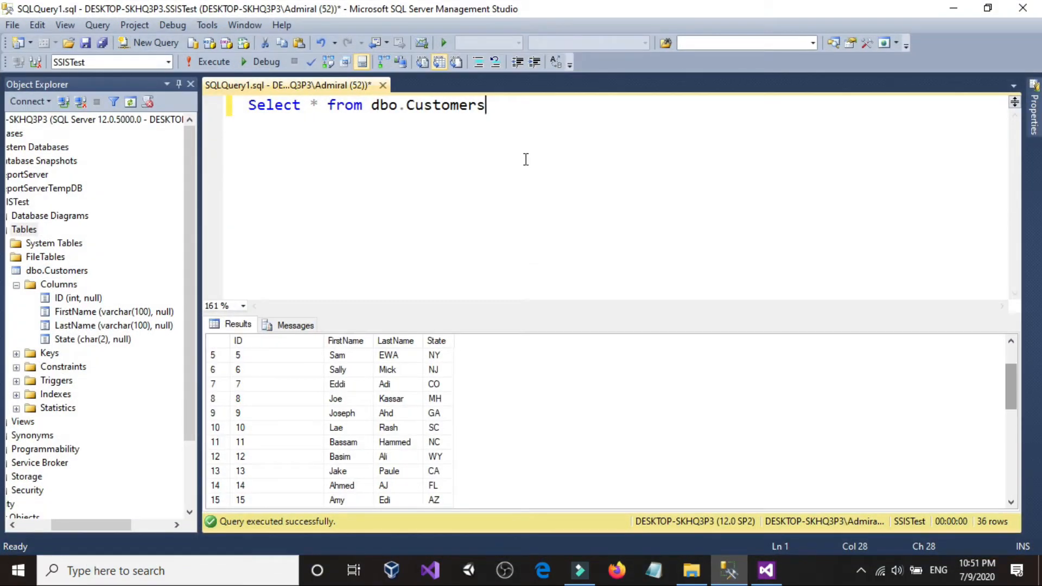
key("Return")
key("Return")
type("tru")
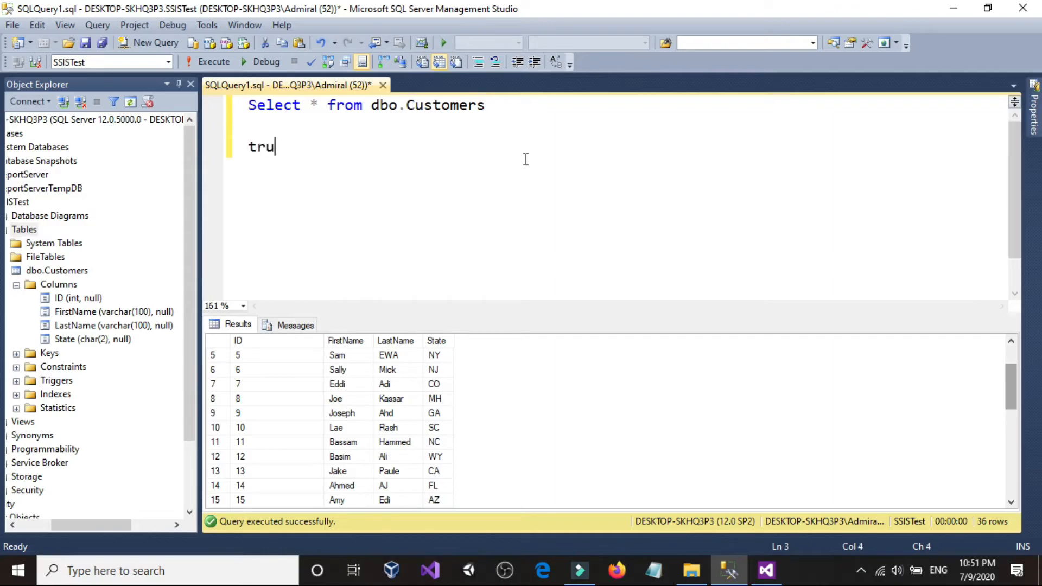
type("ncate table")
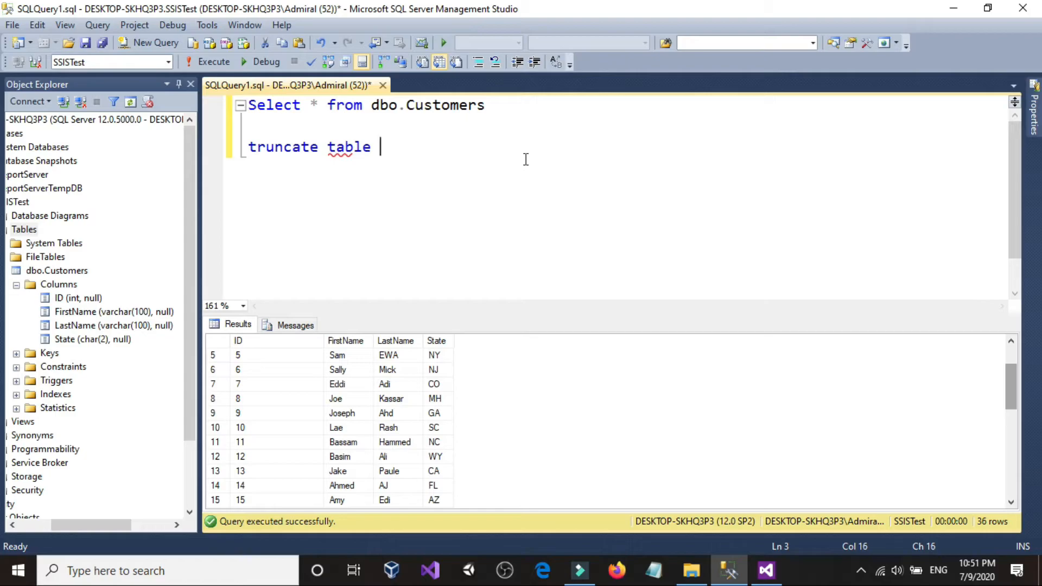
type(" dbo.Customers")
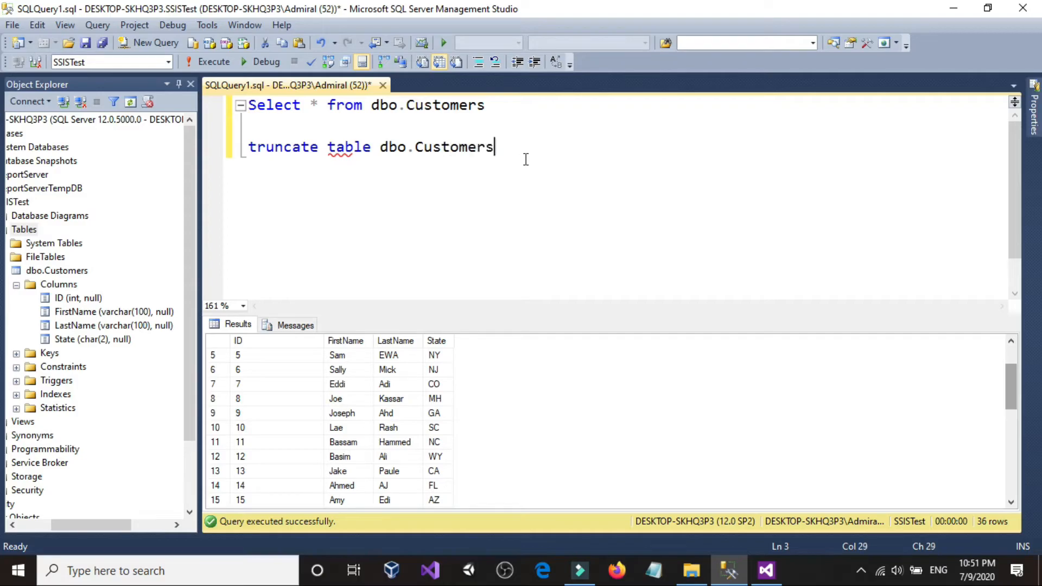
left_click(219, 62)
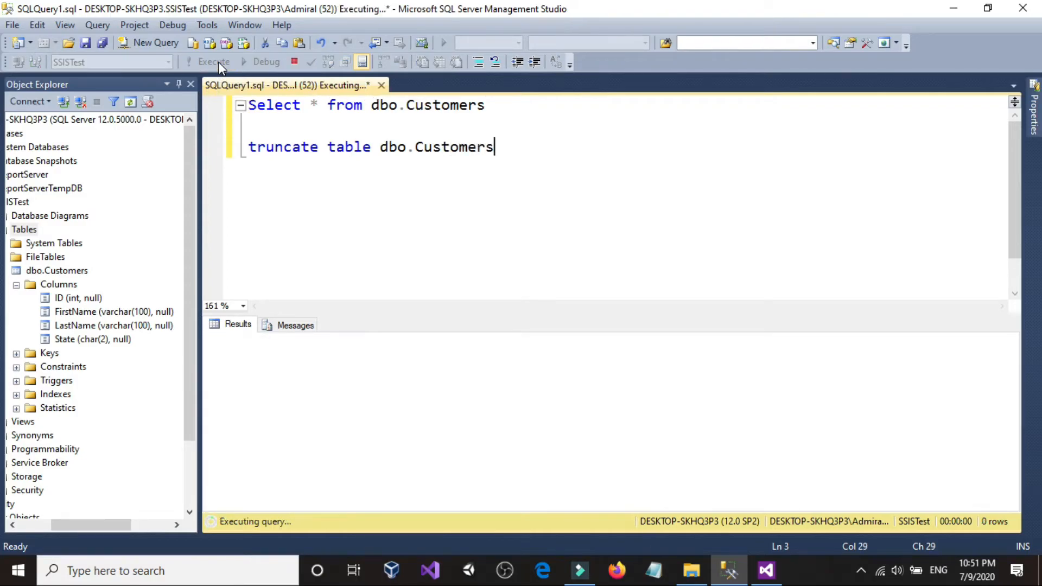
left_click(407, 234)
Return to Visual Studio, enlarge the Foreach Loop Container, and align the Script Task above the Data Flow Task inside it.
left_click(765, 569)
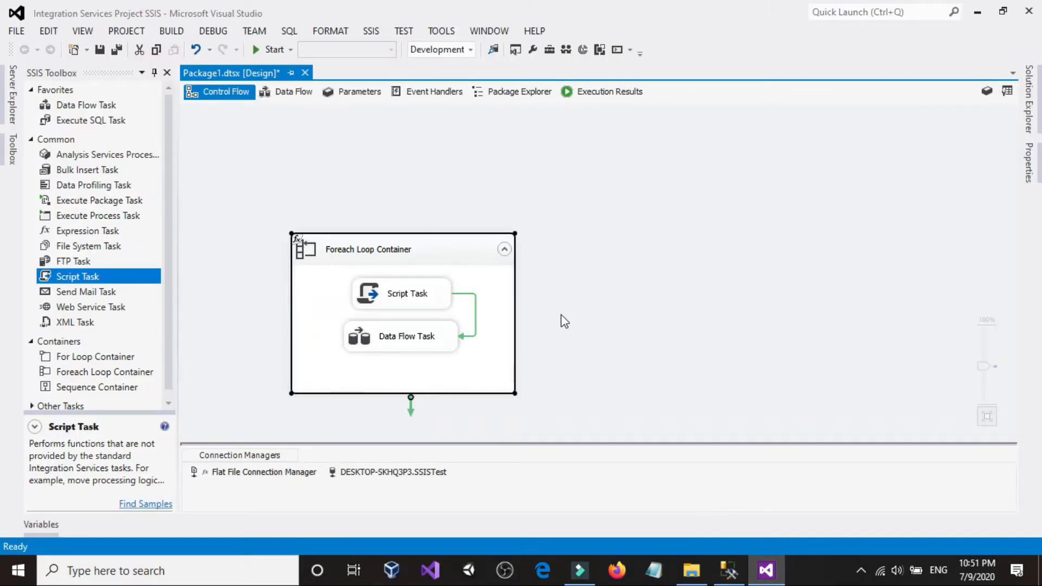
left_click(508, 256)
left_click_drag(514, 393, 814, 410)
left_click_drag(407, 289, 520, 289)
left_click_drag(421, 334, 518, 358)
scroll(524, 347, "up", 2)
left_click(506, 321)
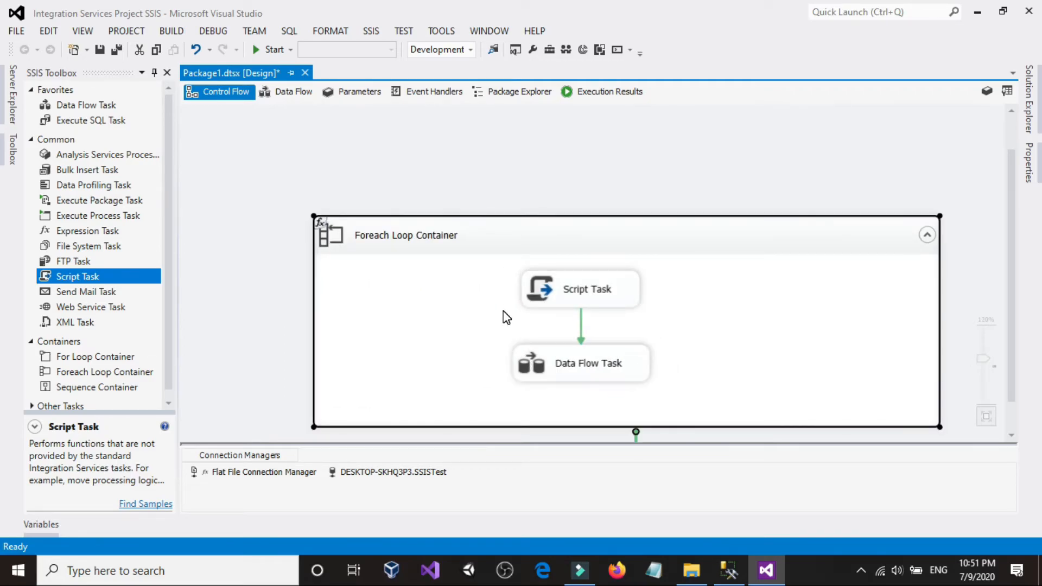
Open the Script Task for editing and choose Microsoft Visual C# 2012 as its script language.
right_click(249, 145)
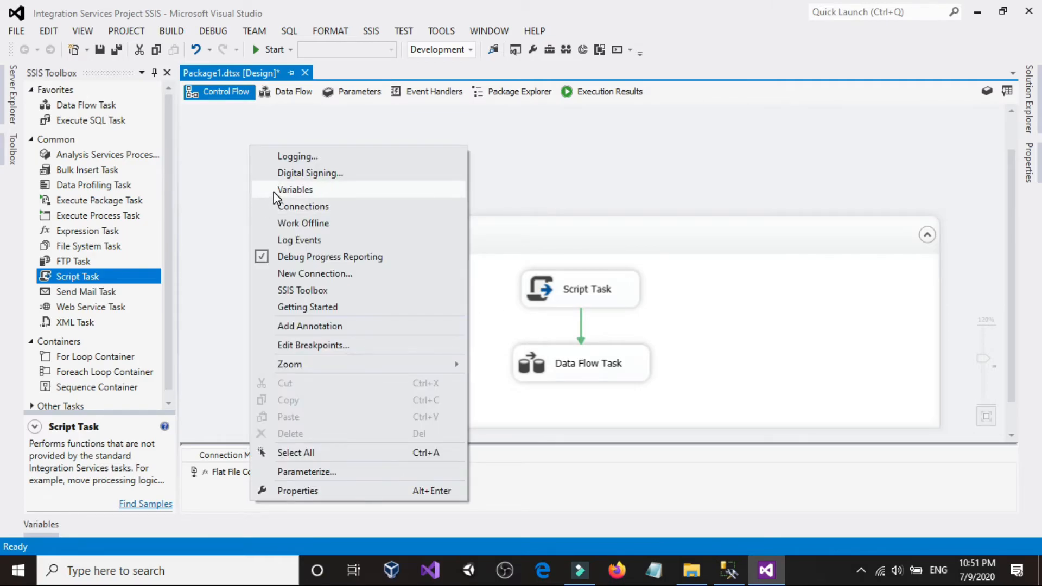
left_click(577, 294)
left_click(577, 295)
double_click(540, 284)
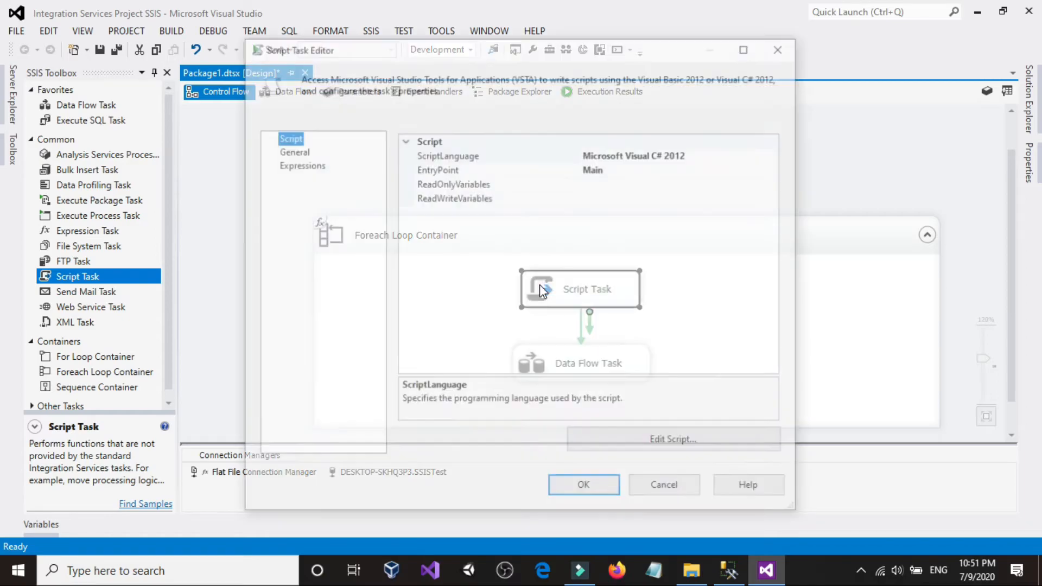
left_click(699, 155)
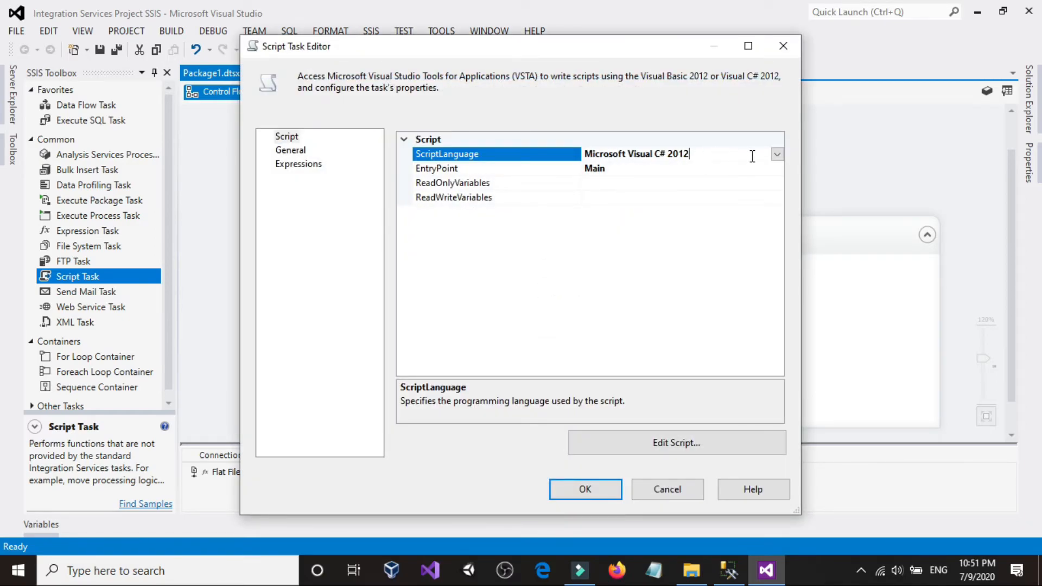
left_click(777, 154)
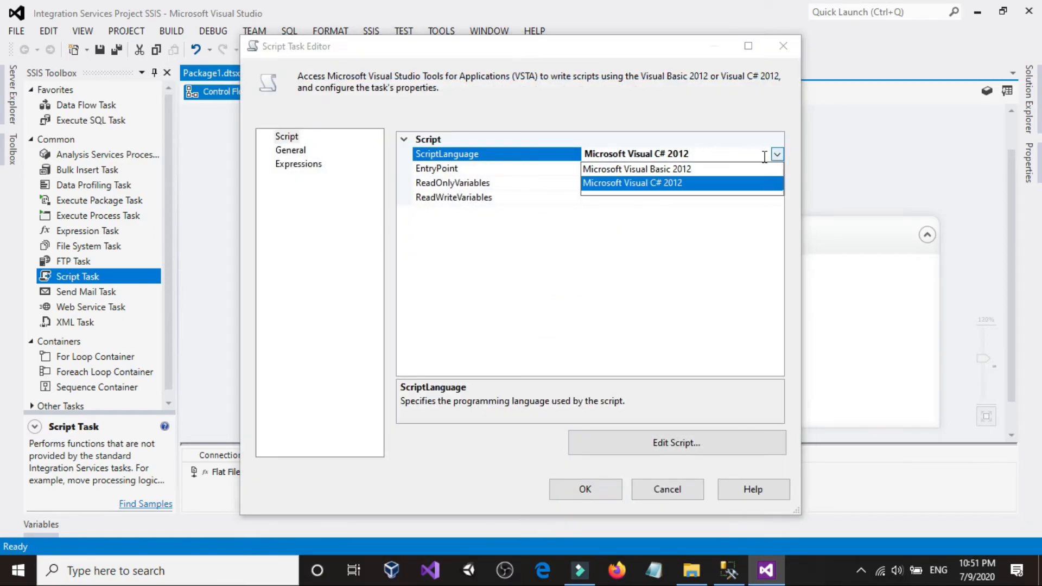
left_click(664, 183)
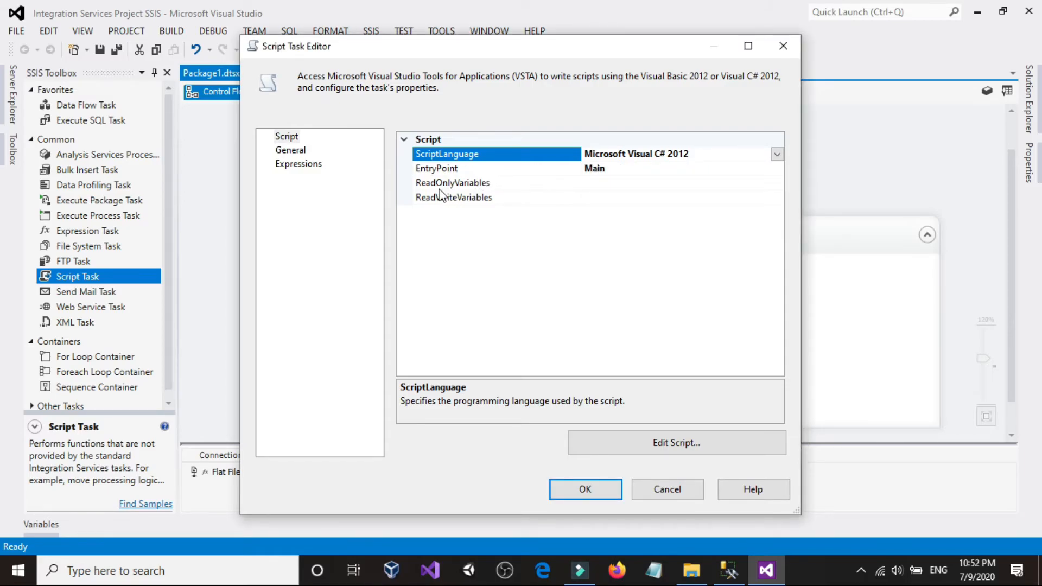
Select User::FileName as the Script Task's read-only variable.
left_click(663, 184)
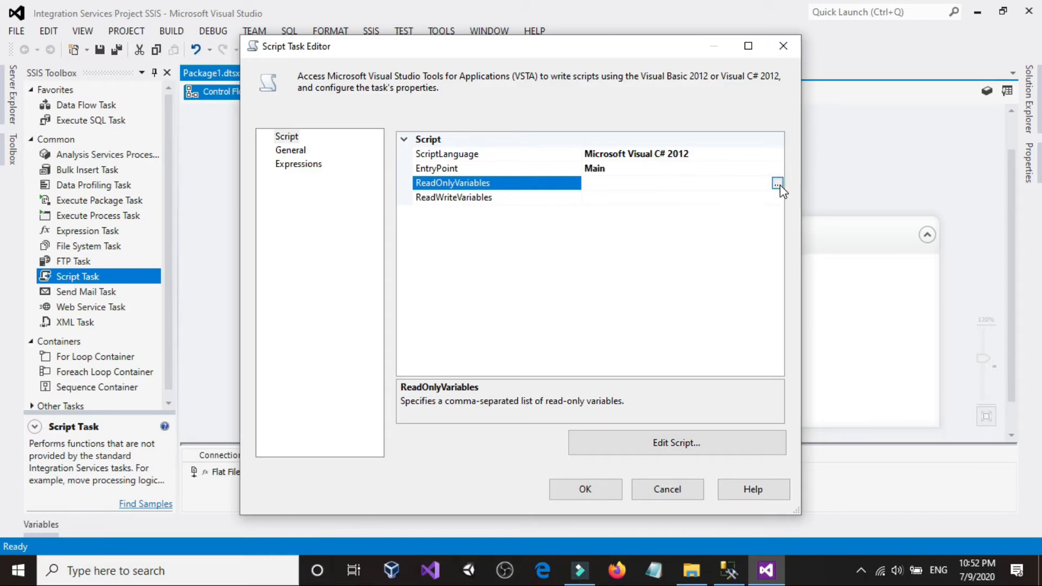
left_click(777, 184)
left_click_drag(495, 224, 495, 270)
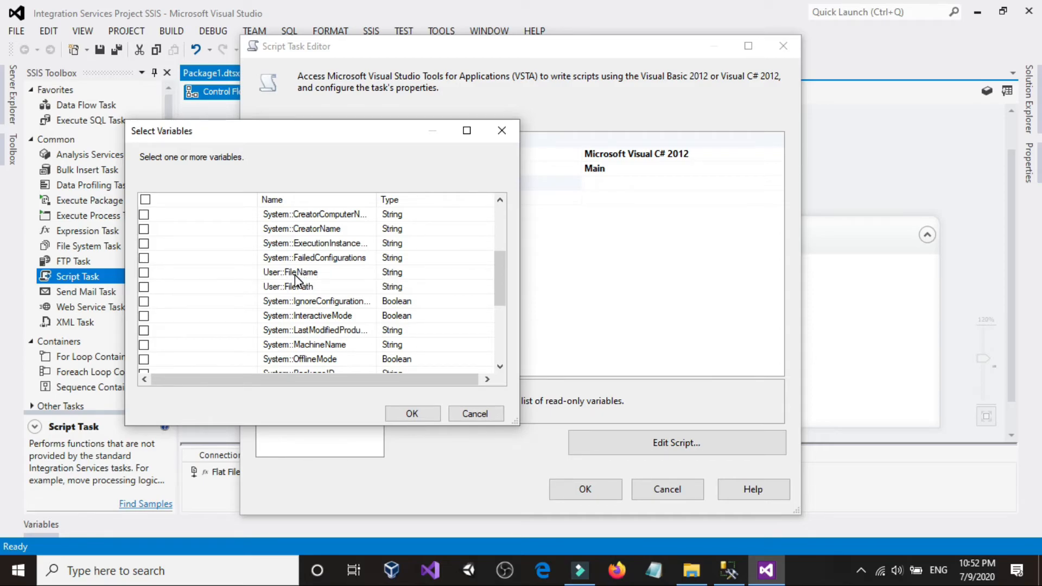
left_click(144, 272)
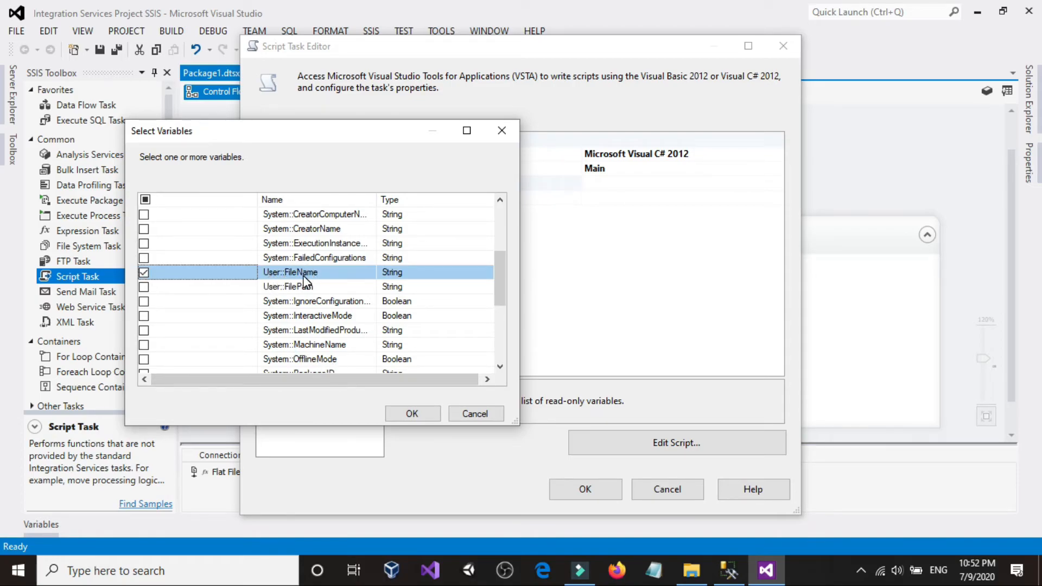
left_click(414, 414)
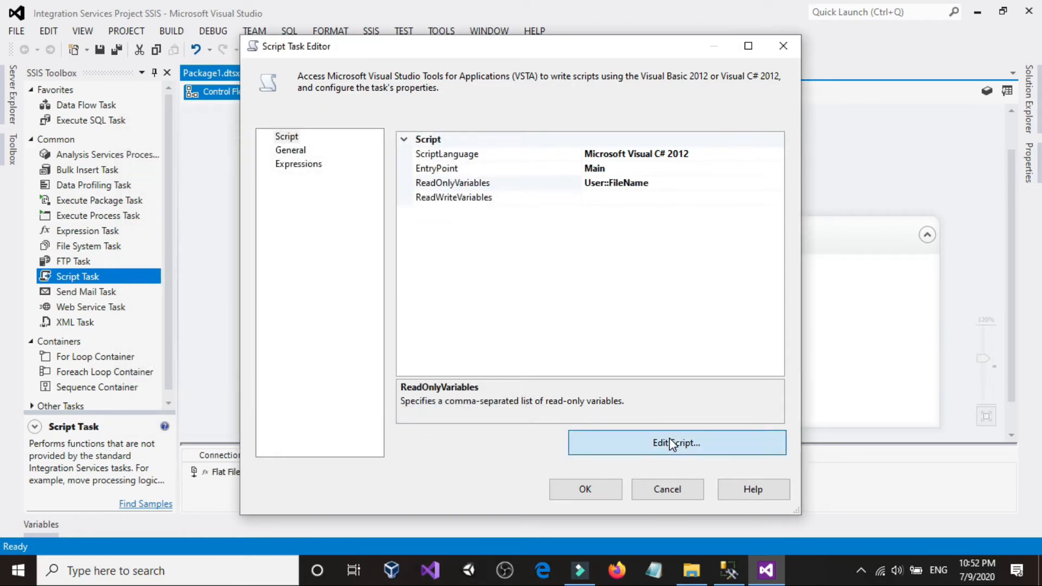
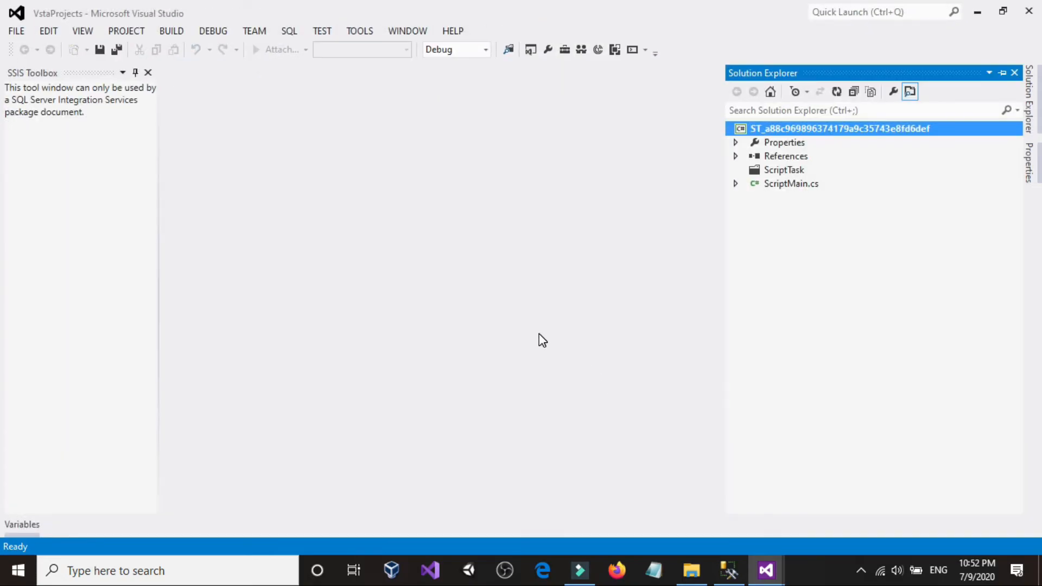
Open the task's script and begin a MessageBox.Show( call in Main() below the TODO comment.
scroll(540, 333, "down", 2)
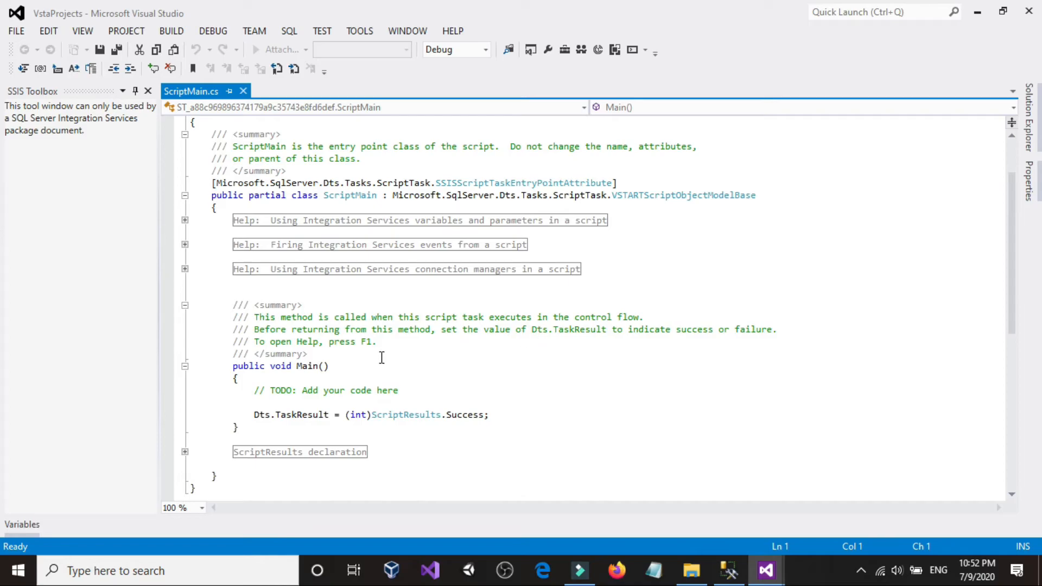
left_click(277, 400)
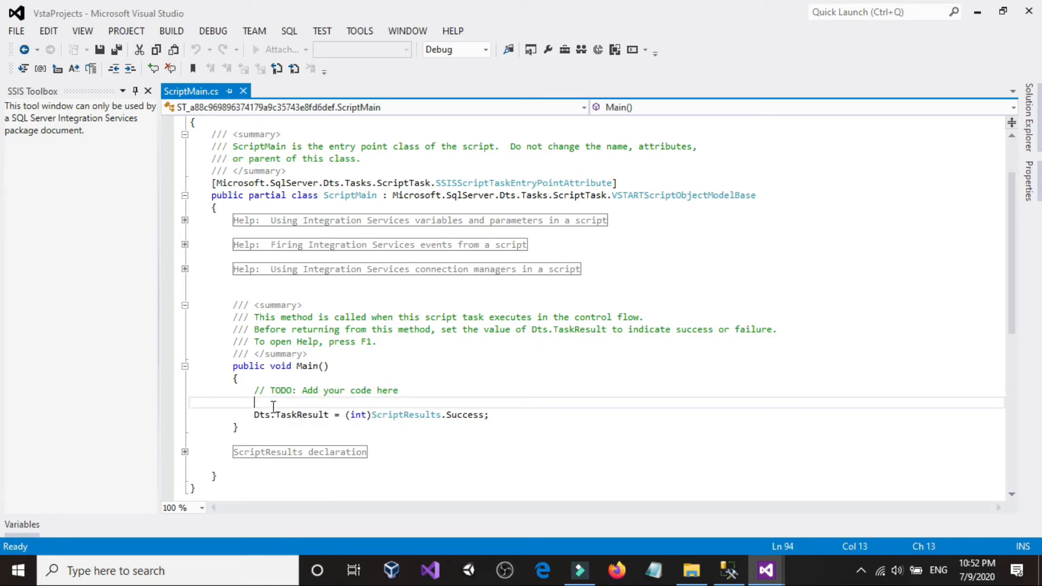
type("mee")
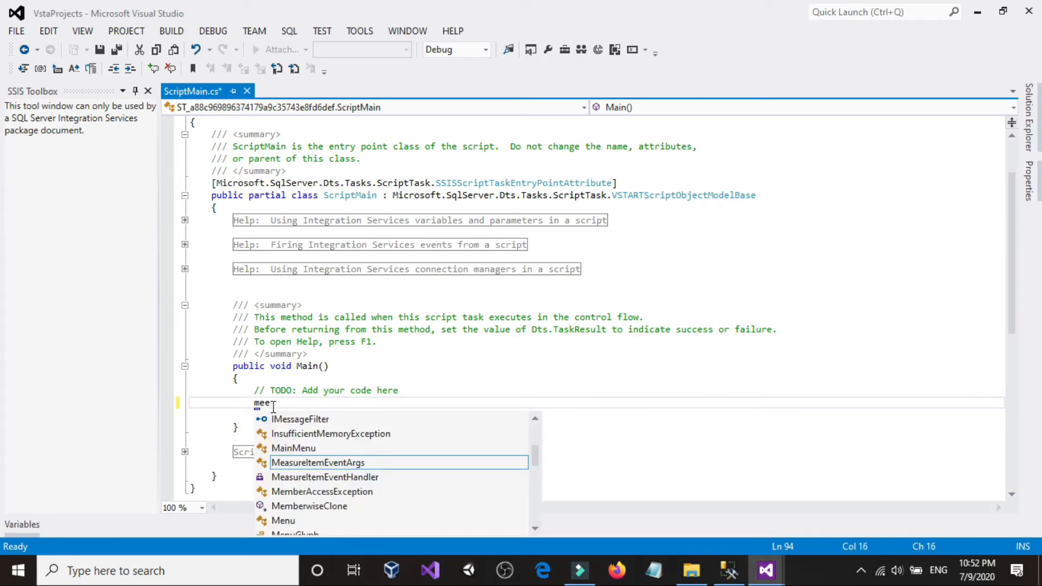
key("BackSpace")
type("ss")
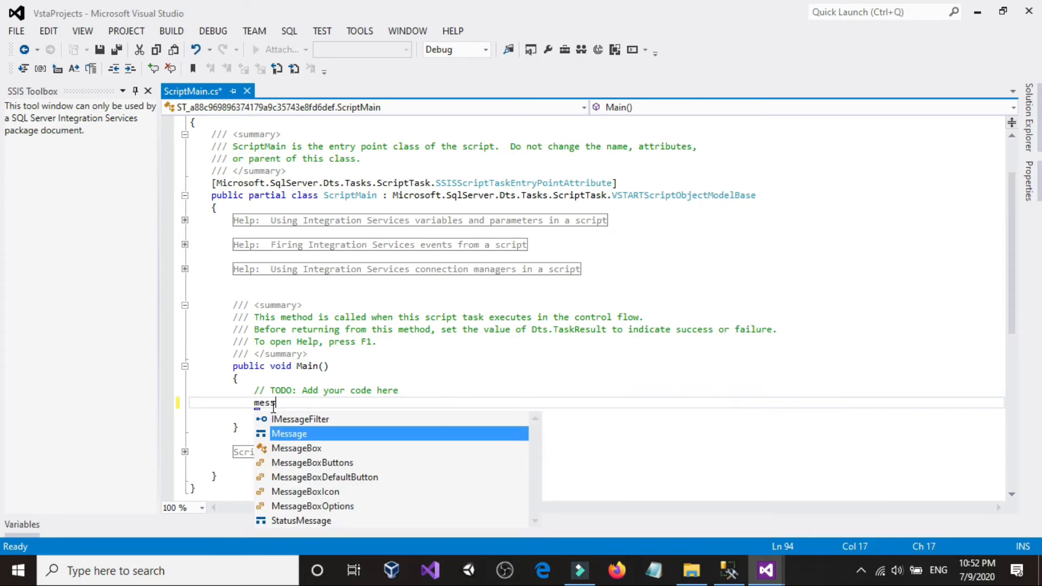
type("agebox")
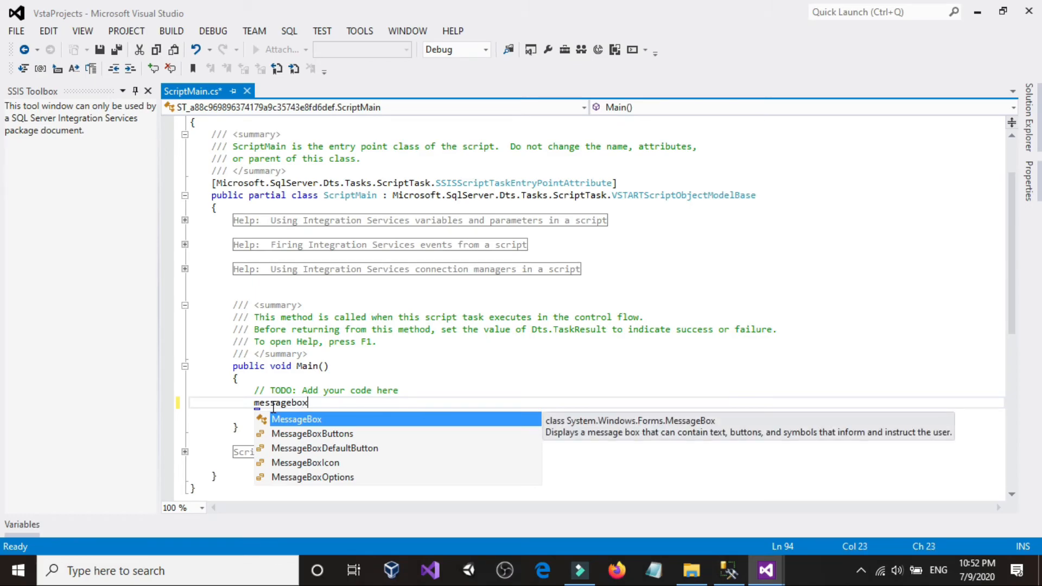
key("Tab")
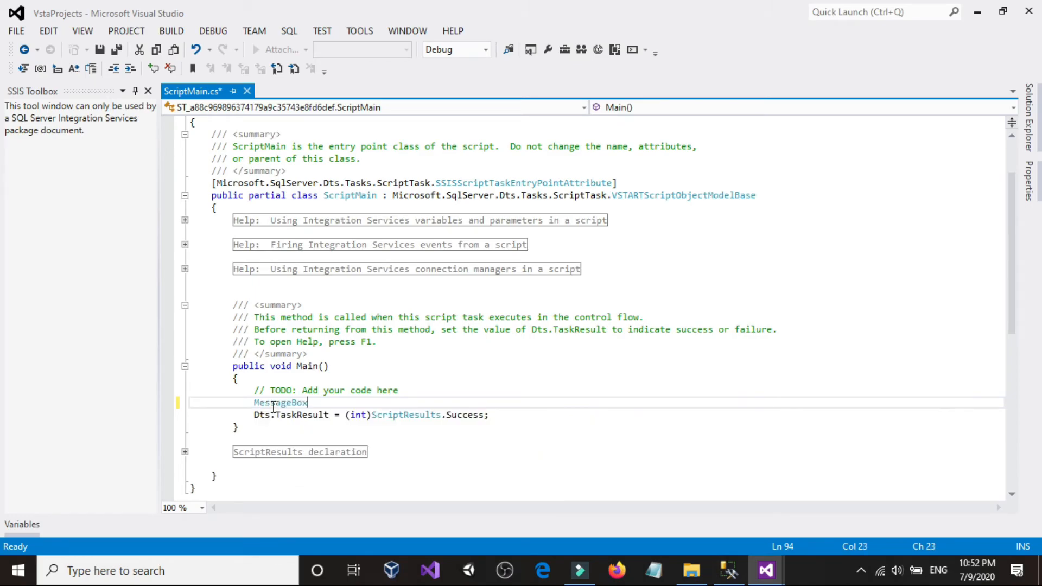
type(".sh")
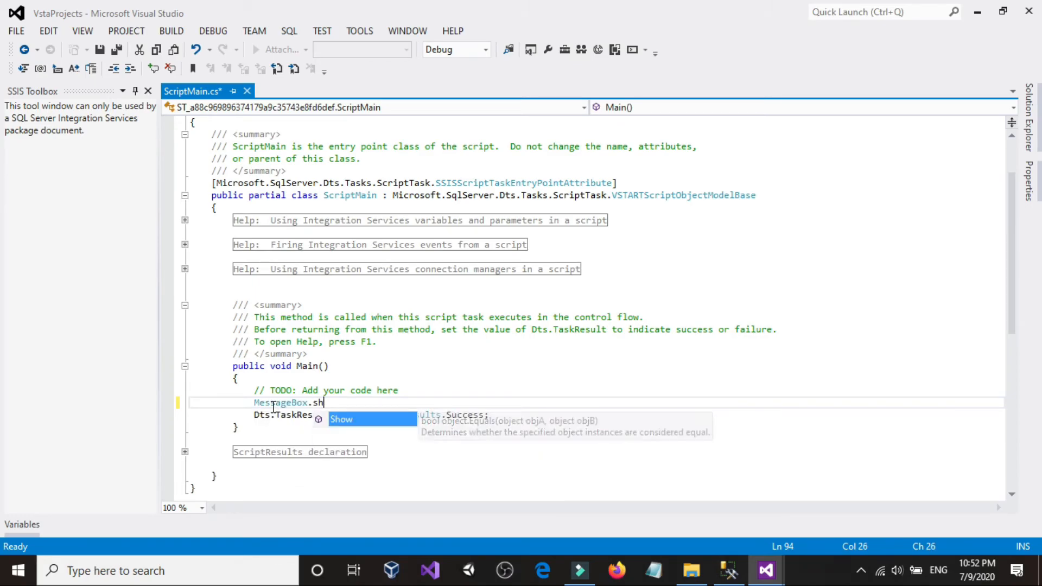
type("ow(")
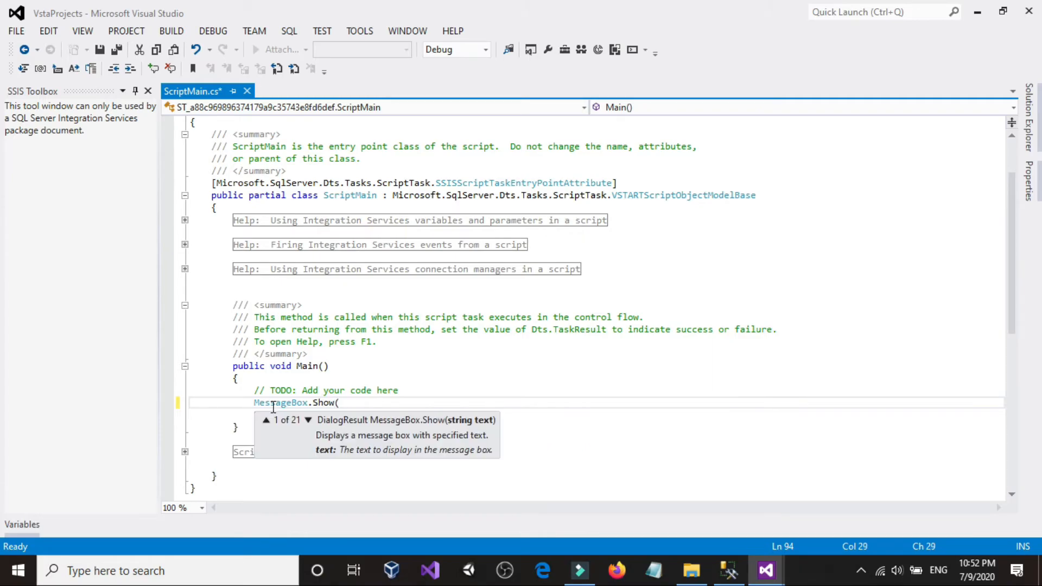
Add Dts.Variables["User::FileName"] as the argument of the MessageBox.Show call.
type("d")
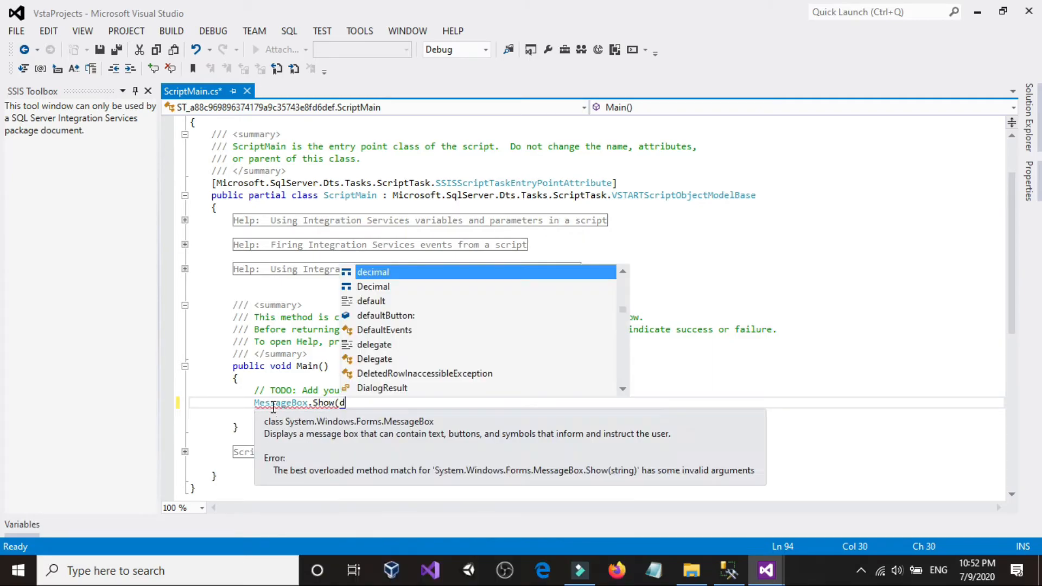
type("ts.")
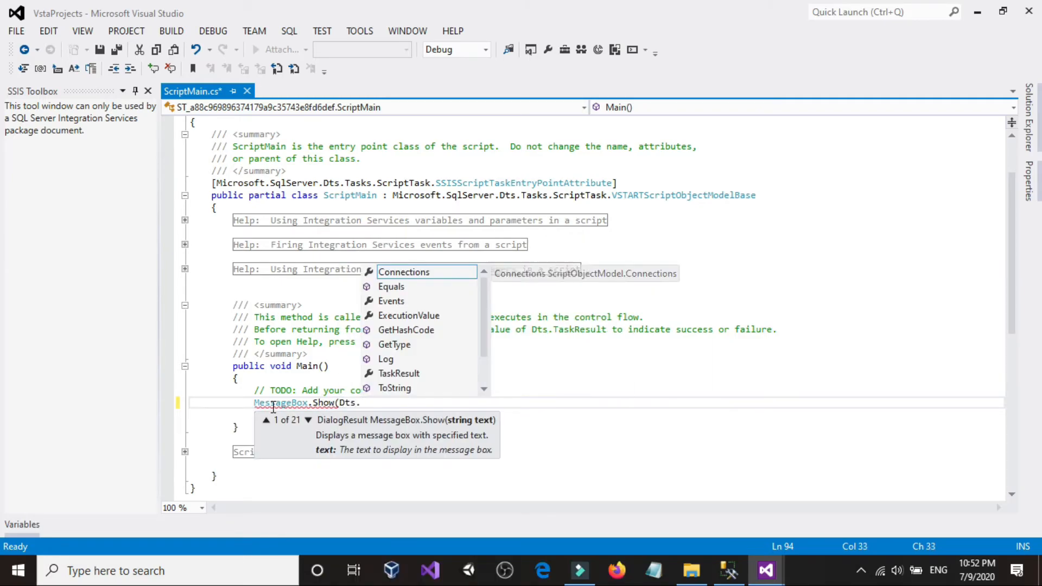
type("vari")
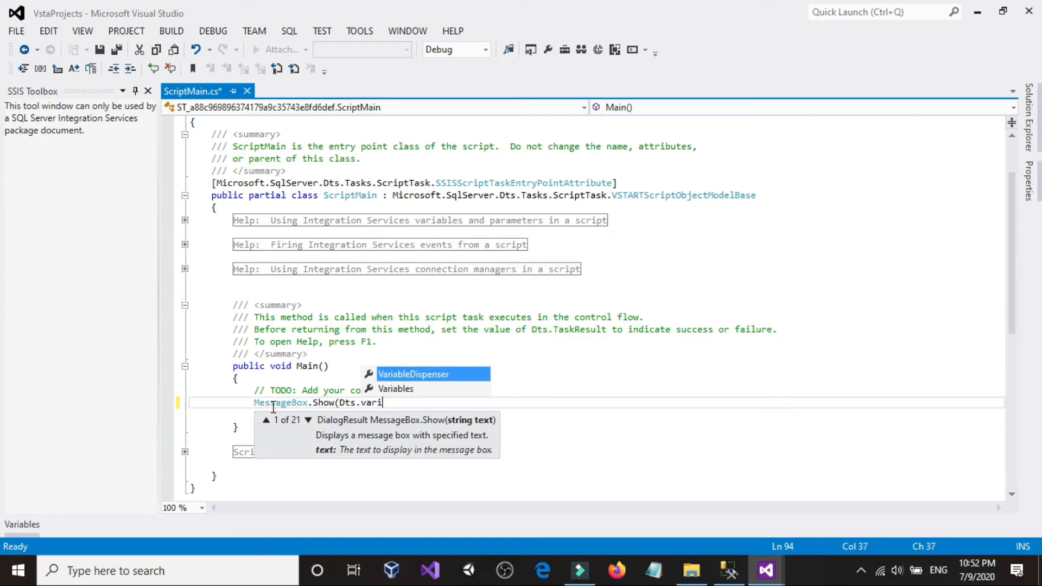
type("ables")
key("Tab")
type("[")
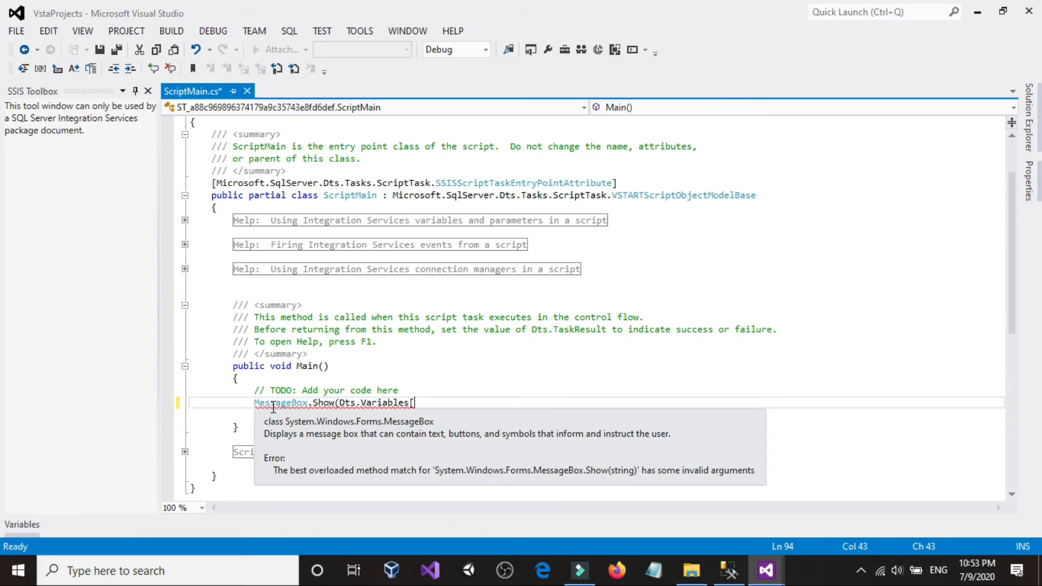
type("\"User::FileNamwe")
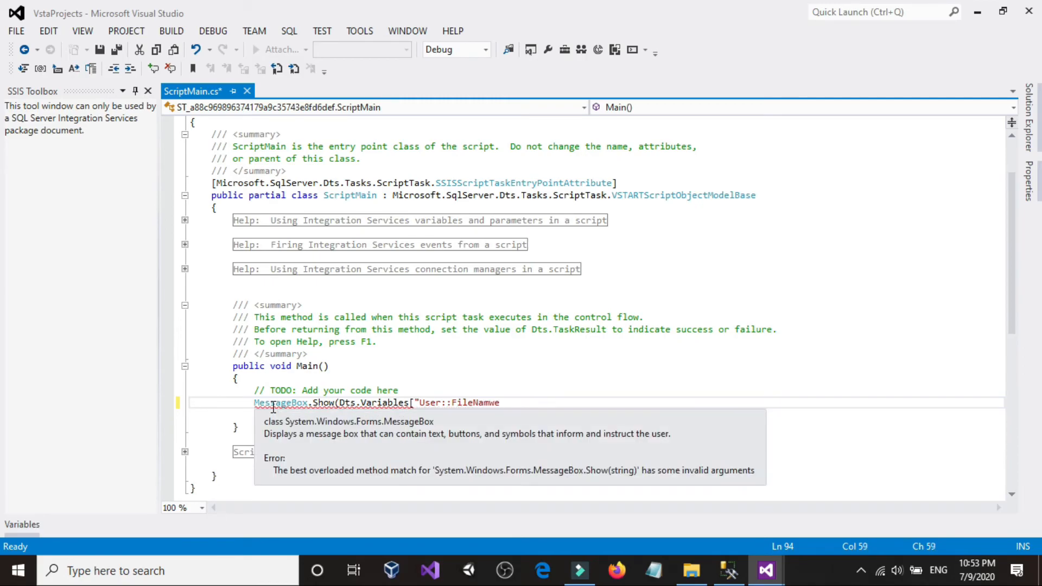
key("BackSpace")
key("BackSpace")
type("e\"]")
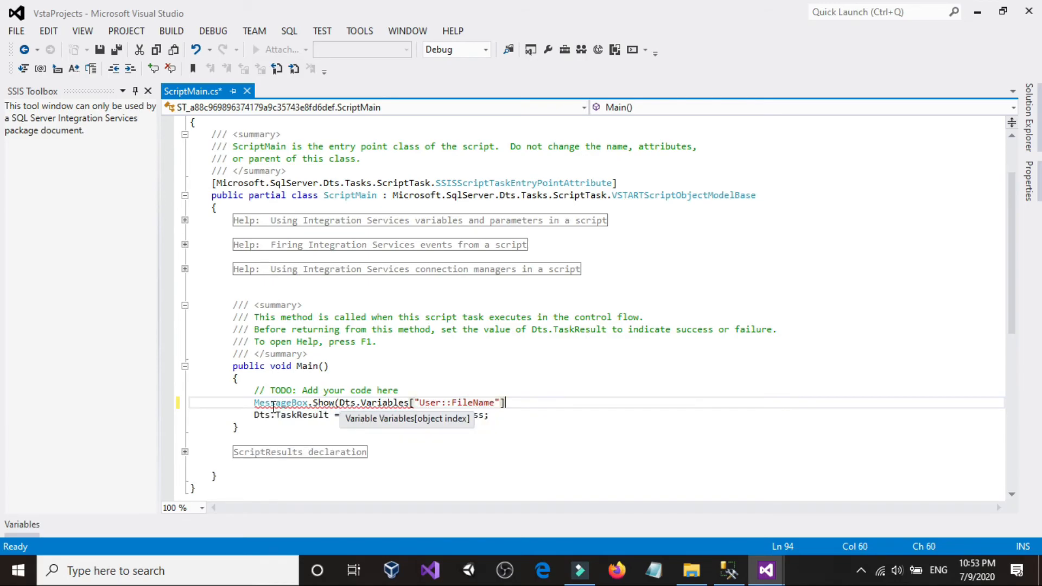
Complete the message box statement by appending .Value.ToString()); after the variable reference.
type(".")
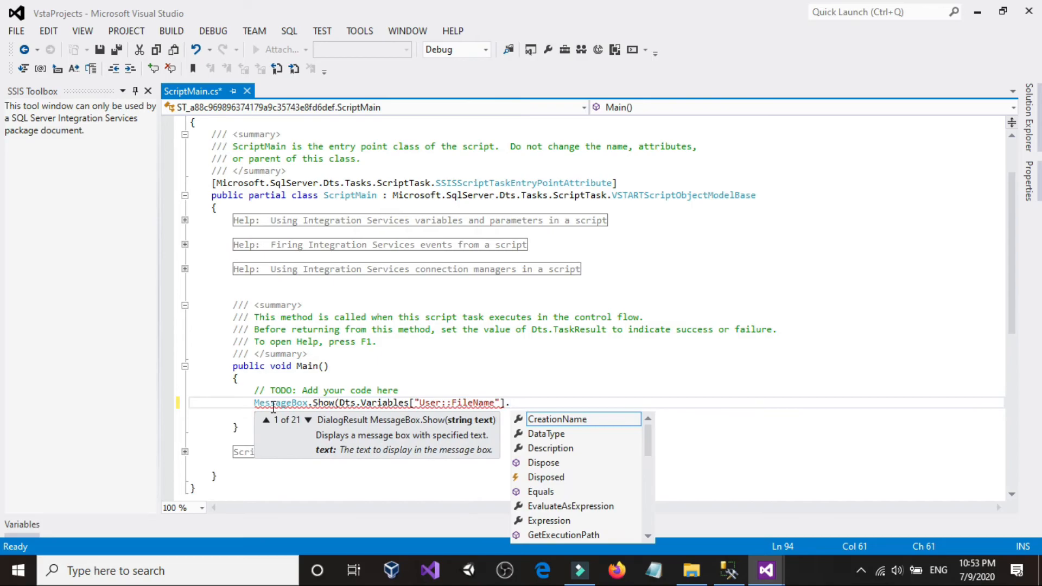
type("value")
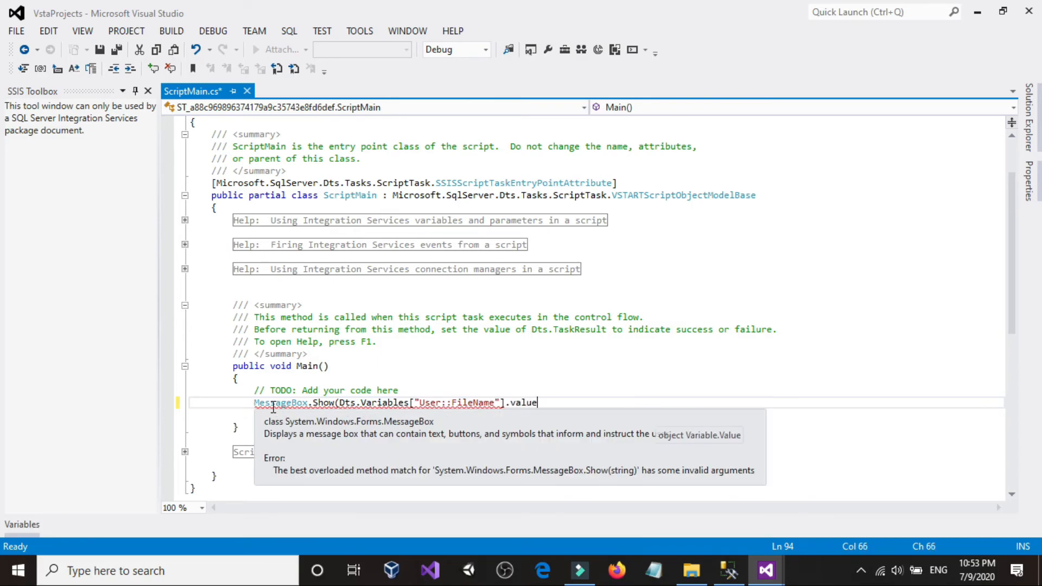
type(".tostri")
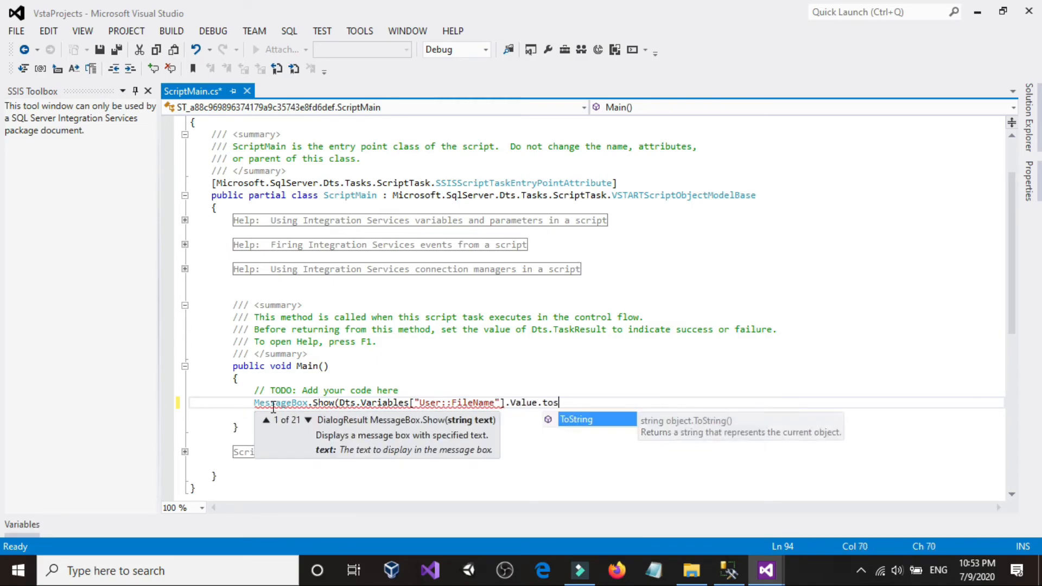
type("ng()")
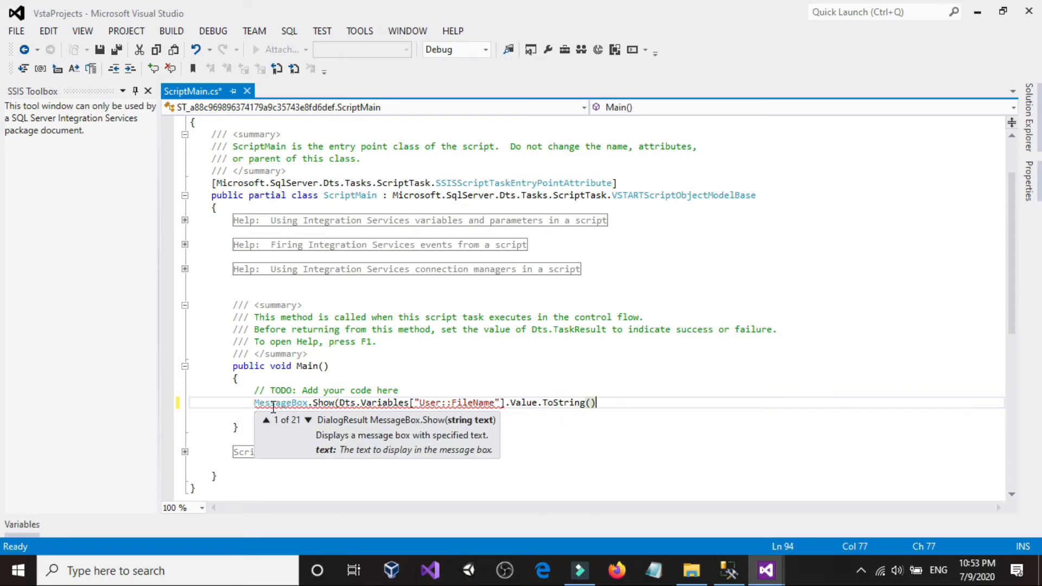
key("Tab")
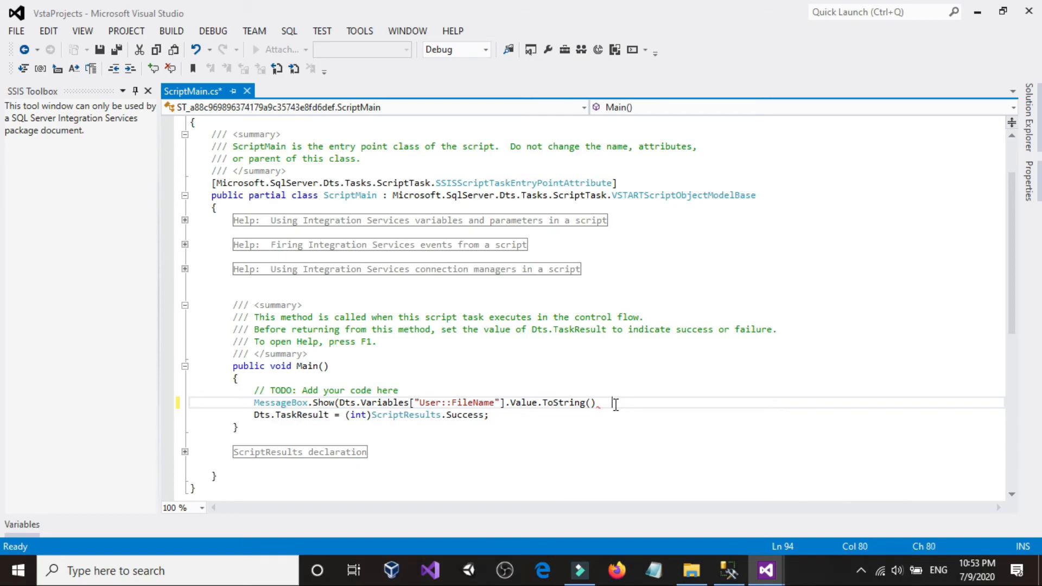
left_click(598, 403)
type(");")
Build and save the script project, and close it, accepting the Script Task settings.
left_click(171, 31)
left_click(188, 43)
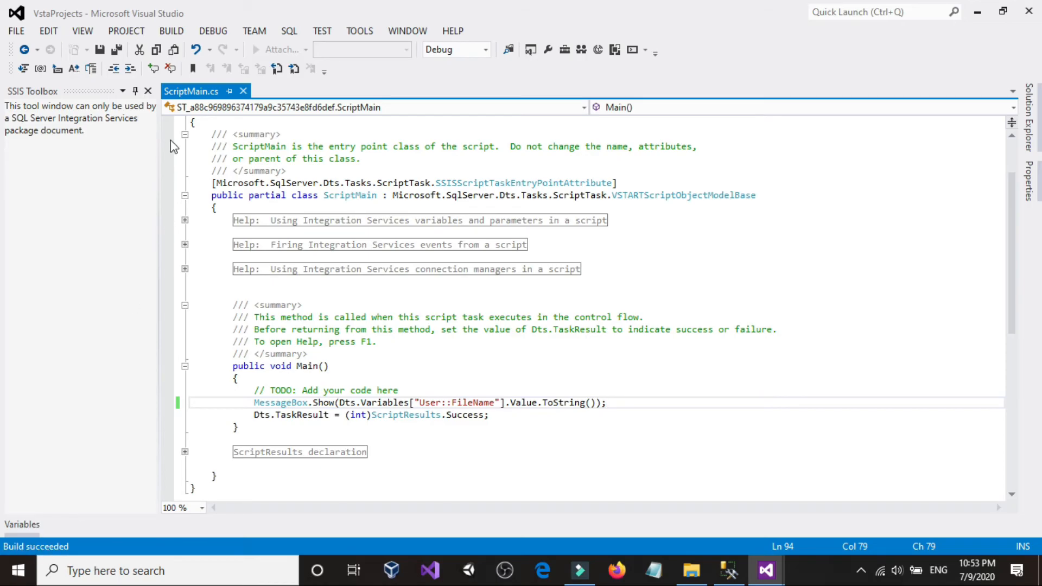
left_click(114, 50)
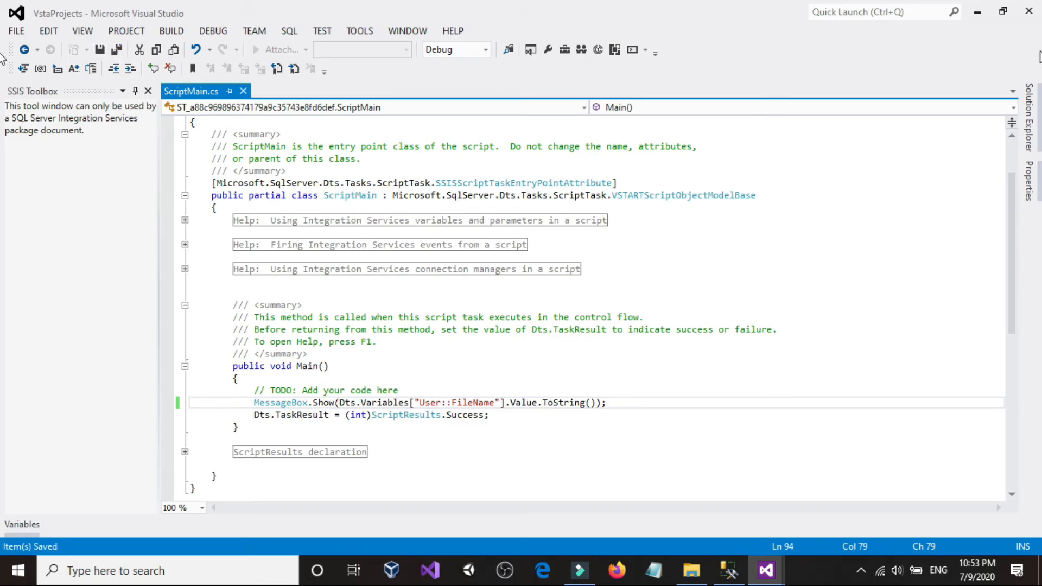
left_click(1028, 11)
left_click(602, 495)
left_click(821, 321)
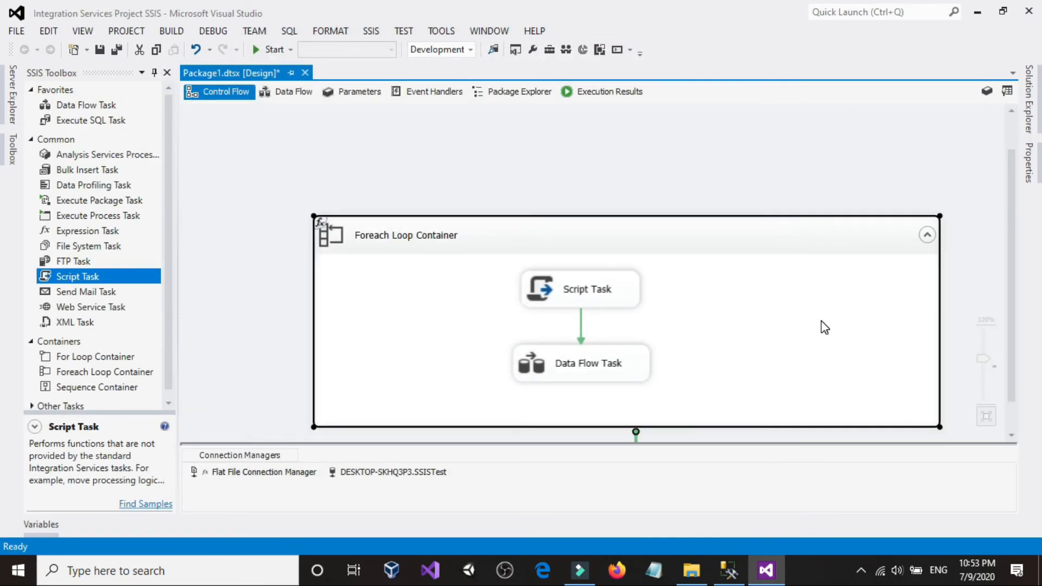
Switch to SQL Server Management Studio and run only the "Select * from dbo.Customers" query to check the table's contents.
left_click(544, 150)
left_click(729, 570)
left_click_drag(513, 107, 247, 105)
left_click(207, 63)
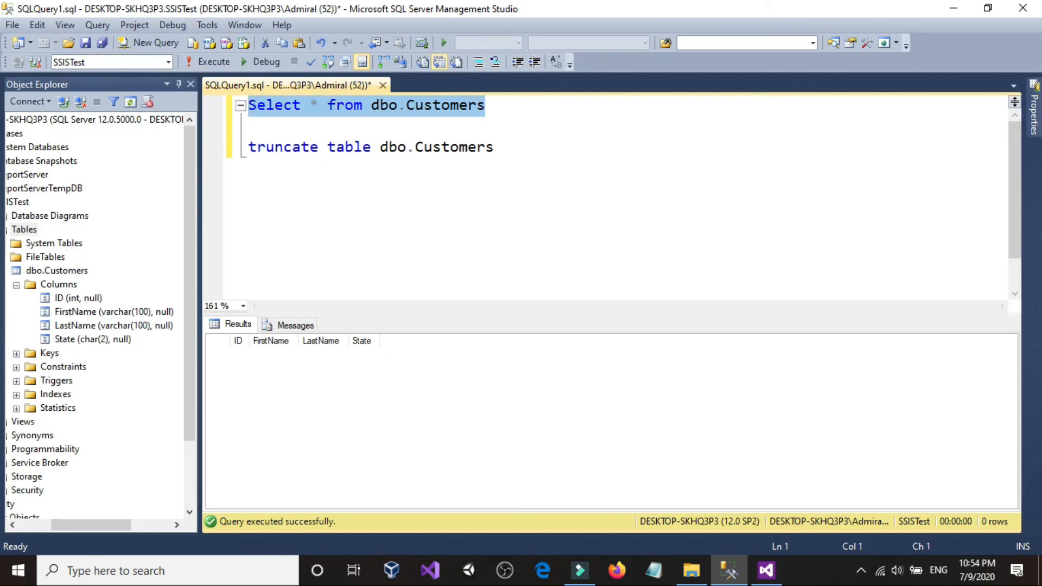
Return to Visual Studio and start the package to test the Script Task's file name message box.
left_click(766, 570)
left_click_drag(516, 221, 463, 214)
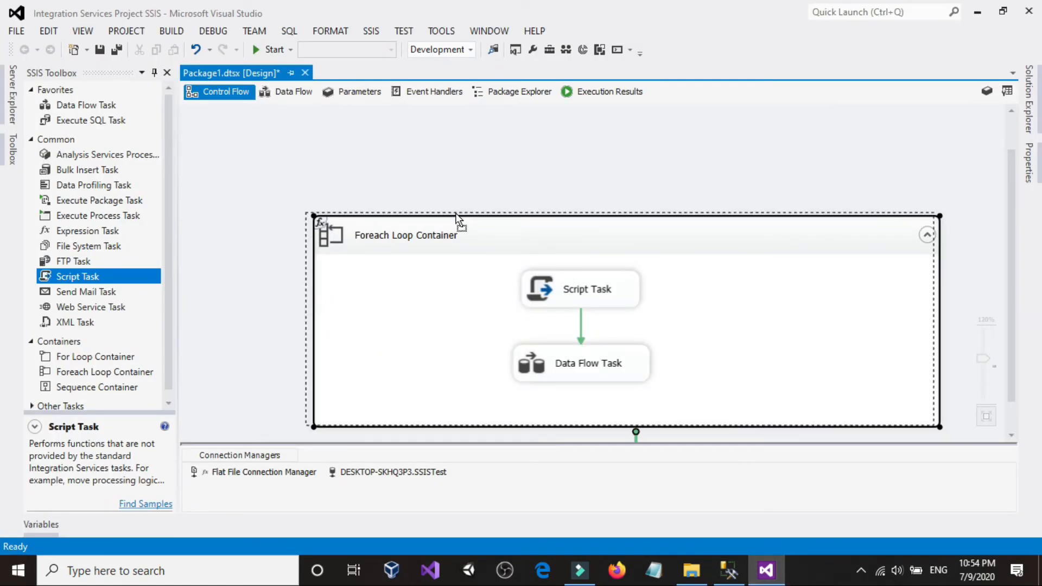
left_click(272, 50)
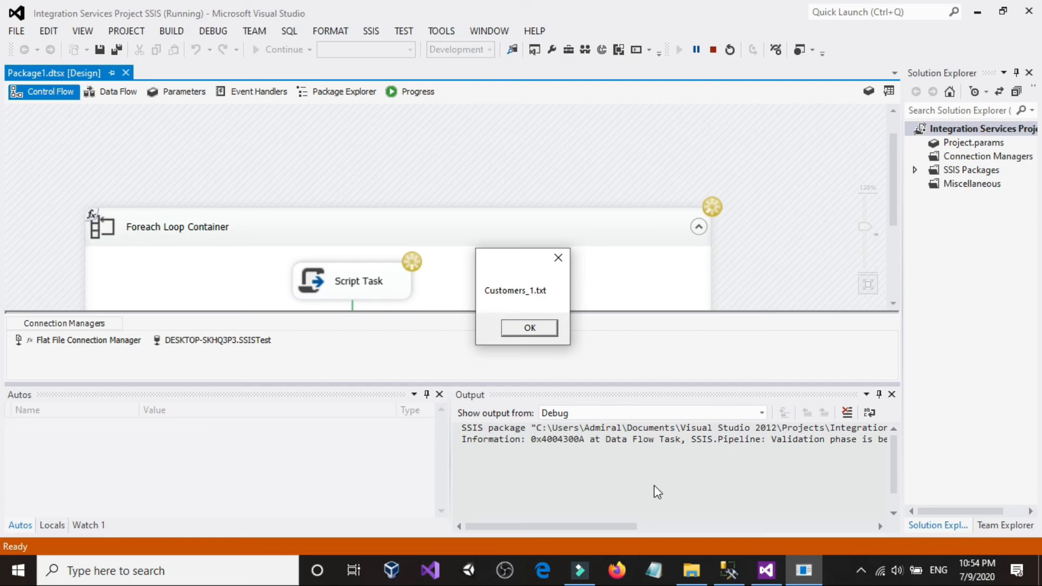
Acknowledge the Customers_1.txt message, switch to SQL Server Management Studio and rerun the dbo.Customers select query.
left_click(534, 329)
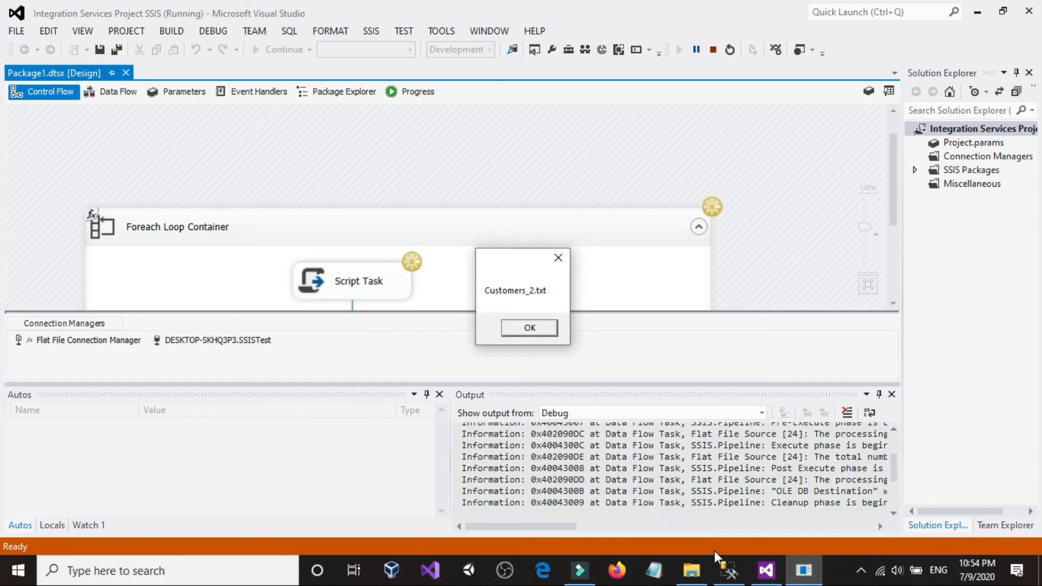
left_click(737, 576)
left_click(220, 60)
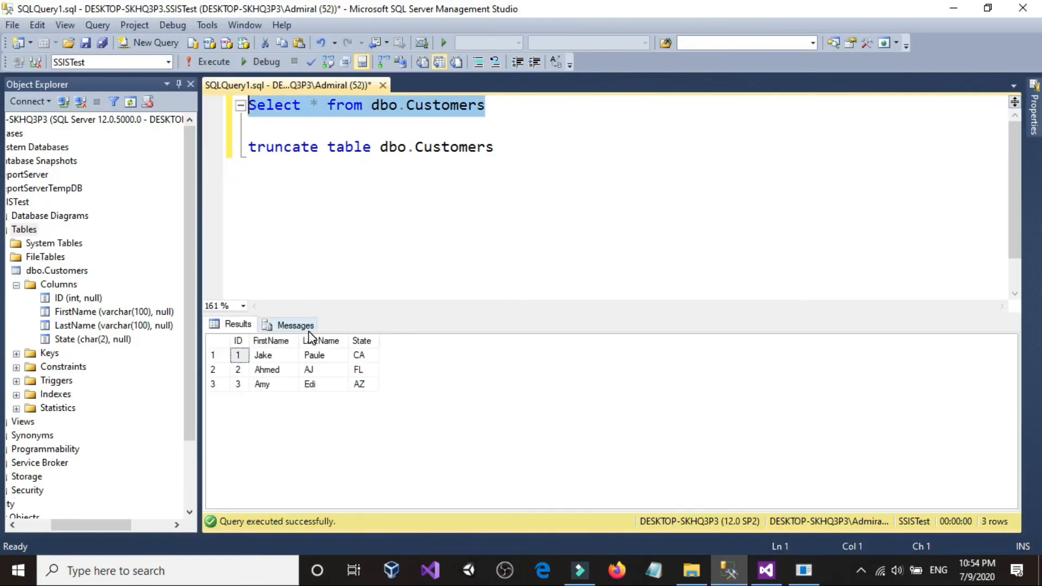
Acknowledge the Customers_2.txt and Customers_3.txt messages, rerunning the dbo.Customers select query after each one.
left_click(742, 579)
left_click(742, 578)
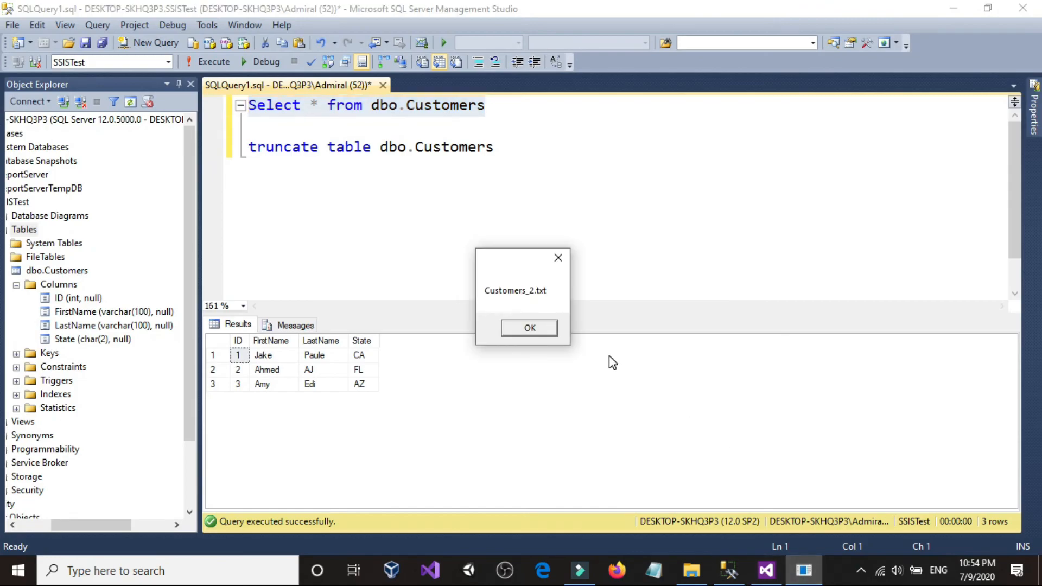
left_click(529, 328)
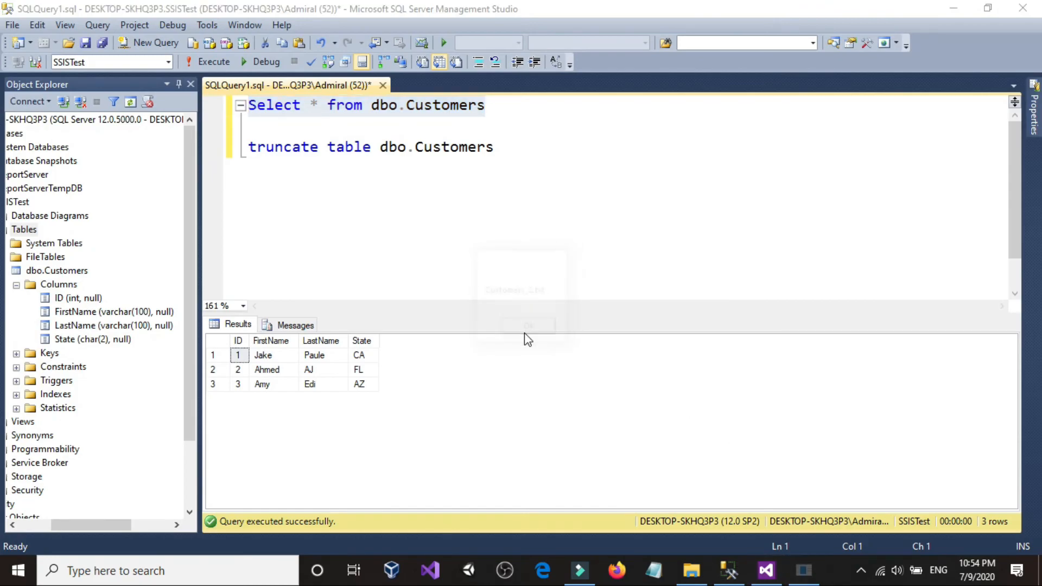
left_click(220, 63)
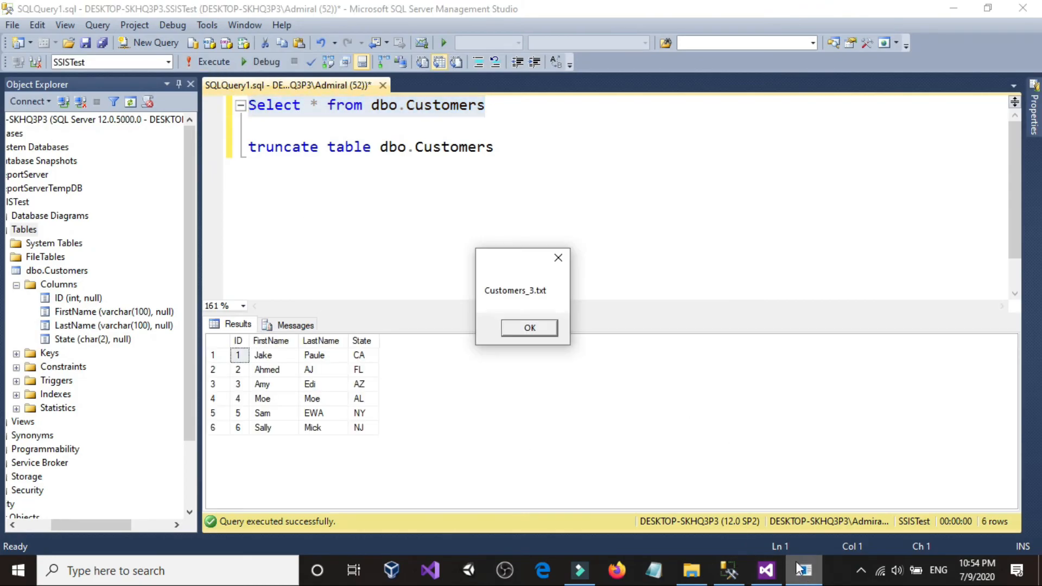
left_click(529, 327)
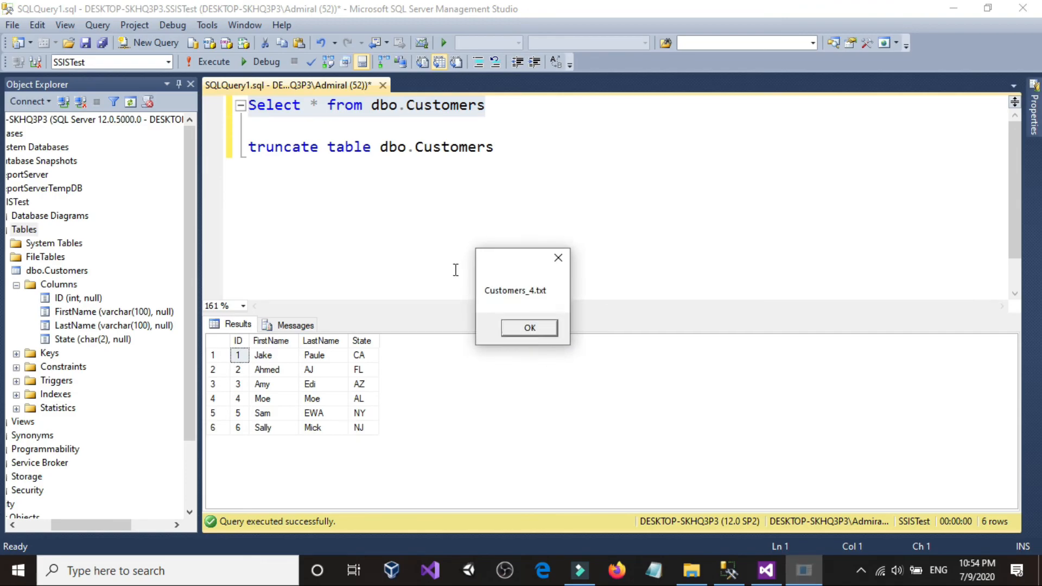
left_click(218, 67)
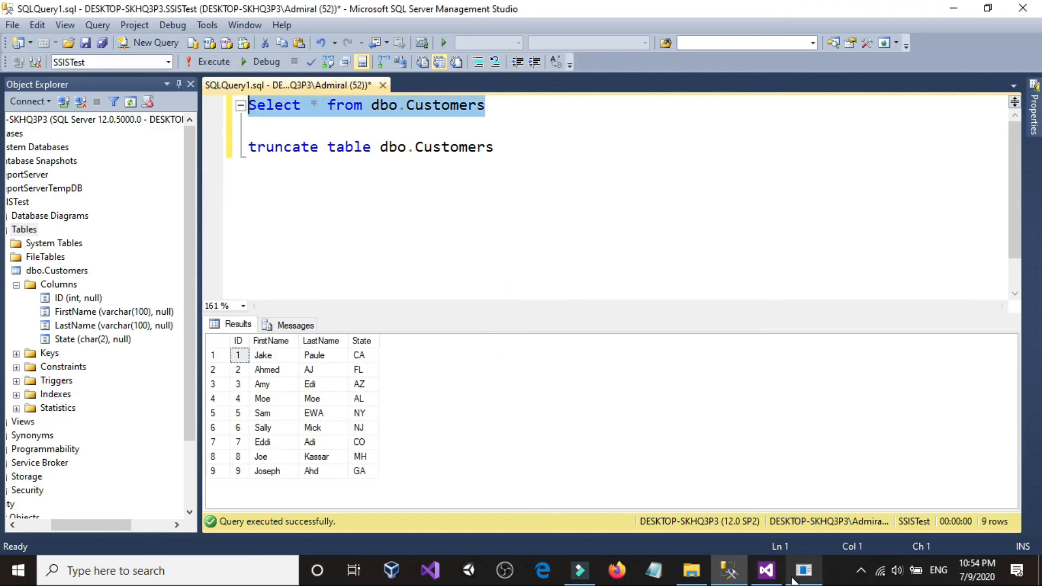
Bring back the Customers_4.txt message, acknowledge it and rerun the dbo.Customers select query.
left_click(801, 578)
left_click(530, 328)
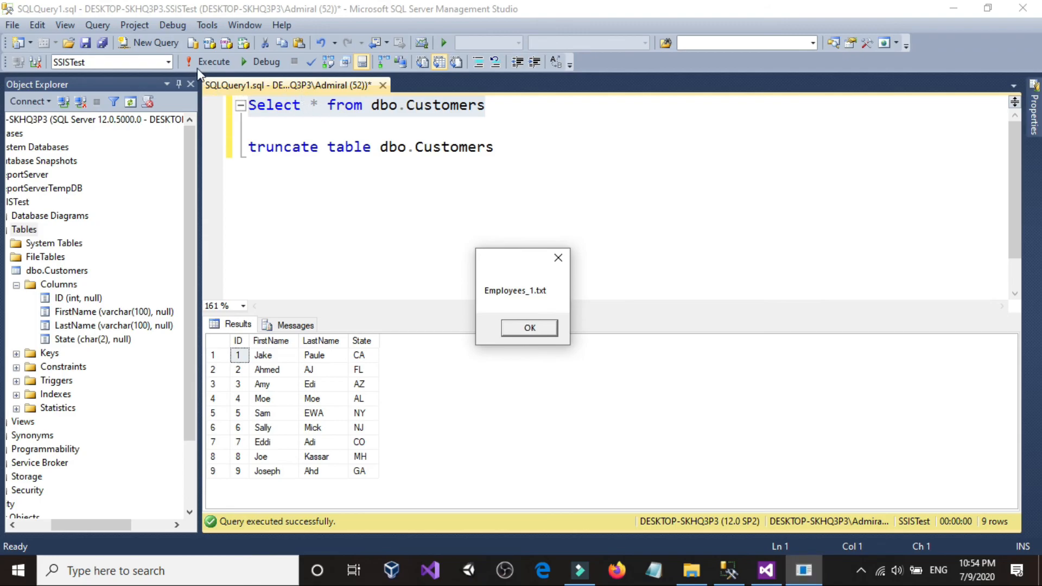
left_click(213, 62)
Acknowledge the messages for the Employees TXT files, starting with Employees_1.txt, and return to Visual Studio.
left_click(803, 569)
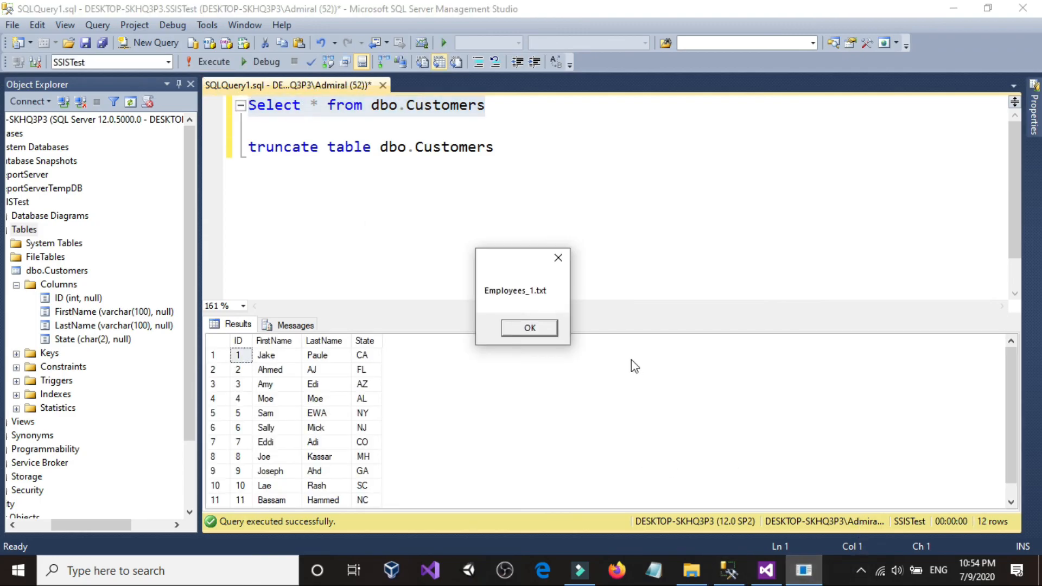
left_click(530, 327)
left_click(530, 327)
left_click(765, 571)
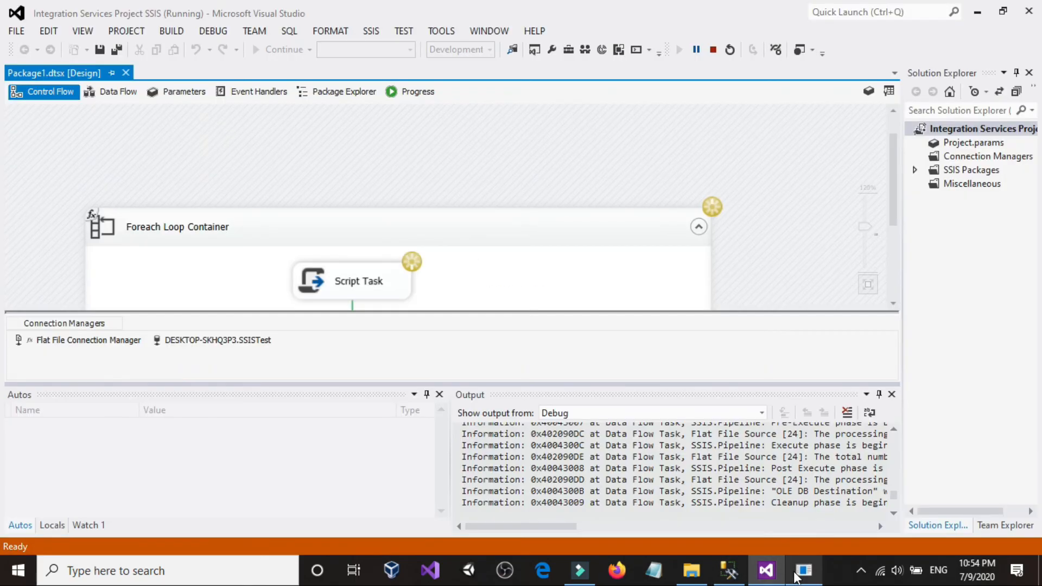
left_click(533, 329)
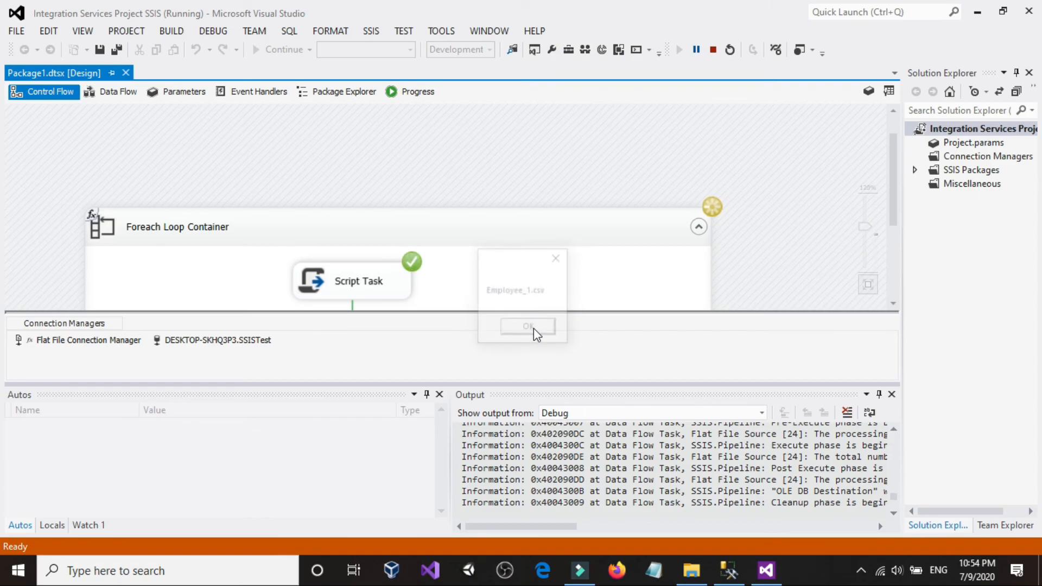
Compare the Employee_1.csv message with the files in the TXT_CSV_Exercises_and_Practices_Files folder, and return to the running package in Visual Studio.
left_click_drag(529, 264, 533, 202)
left_click(691, 570)
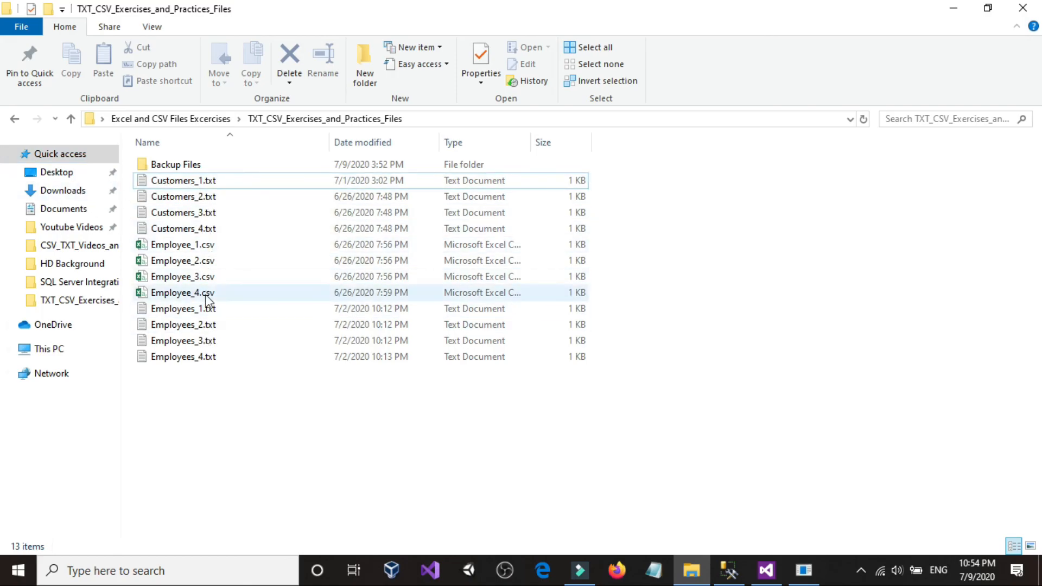
left_click(804, 570)
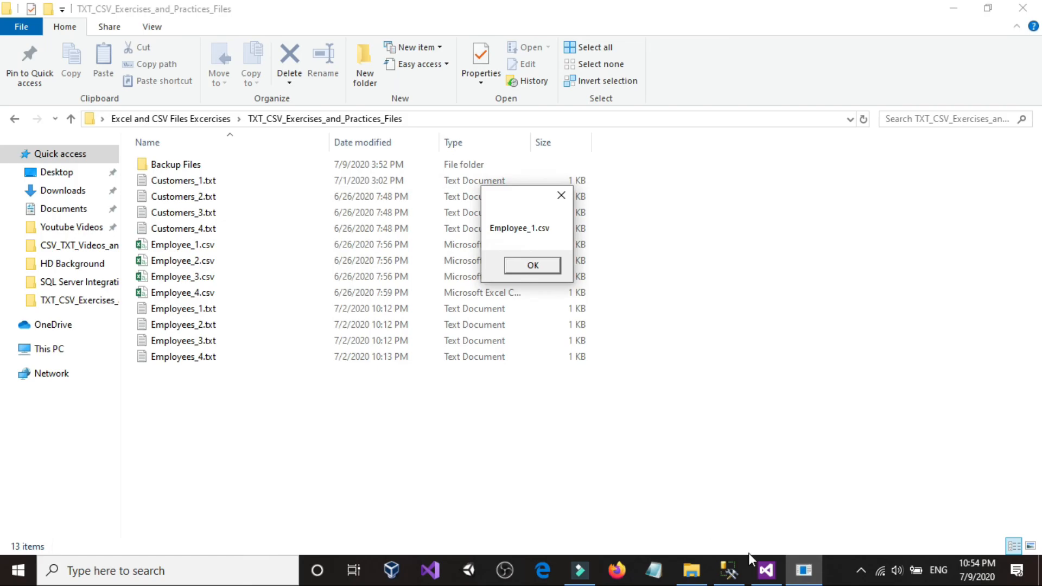
left_click(766, 571)
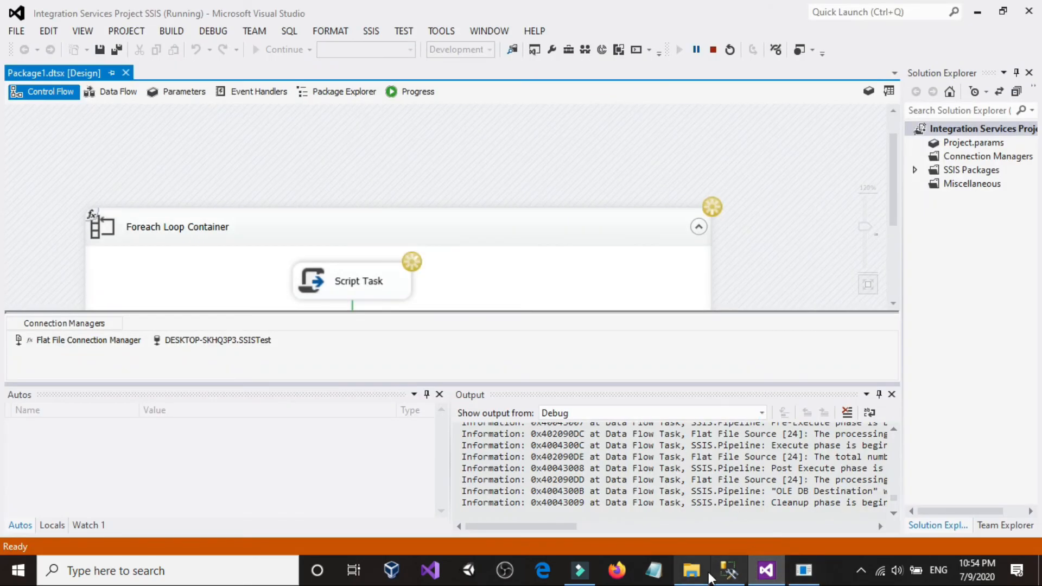
left_click(804, 570)
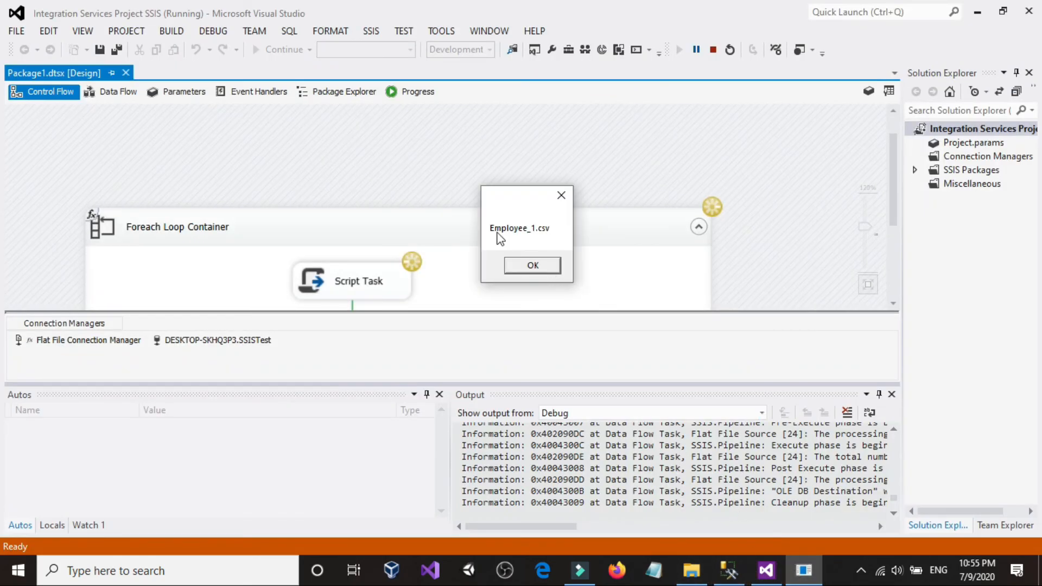
Acknowledge the remaining Employee CSV file messages until the package finishes, and stop debugging.
left_click(534, 267)
left_click(534, 327)
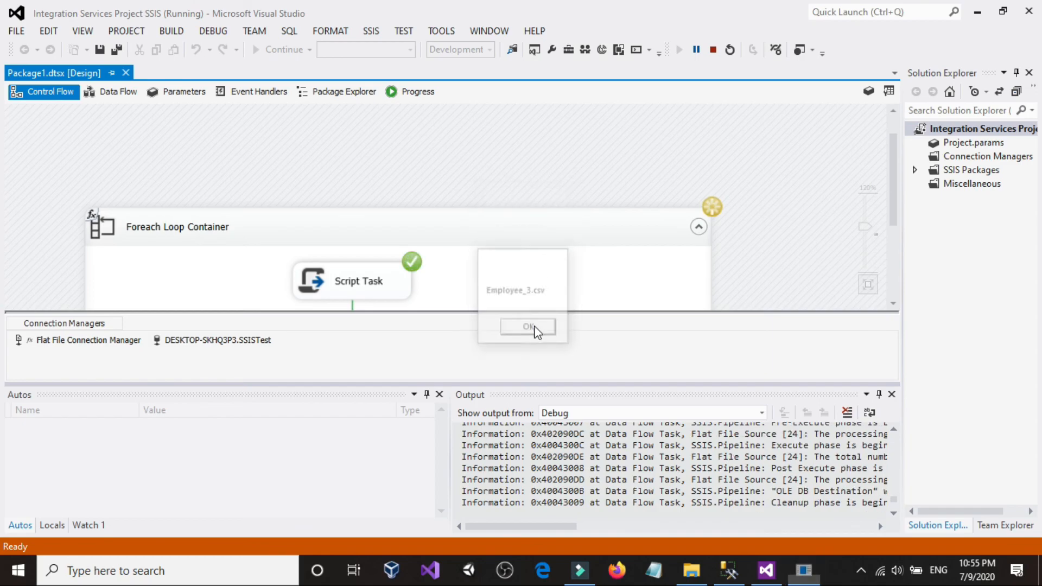
left_click(541, 329)
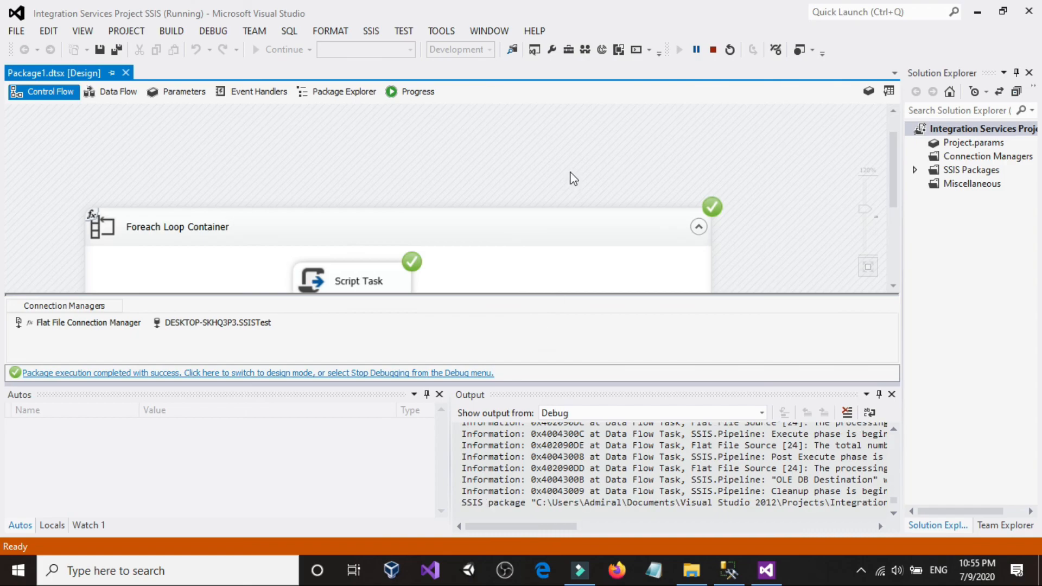
left_click(713, 49)
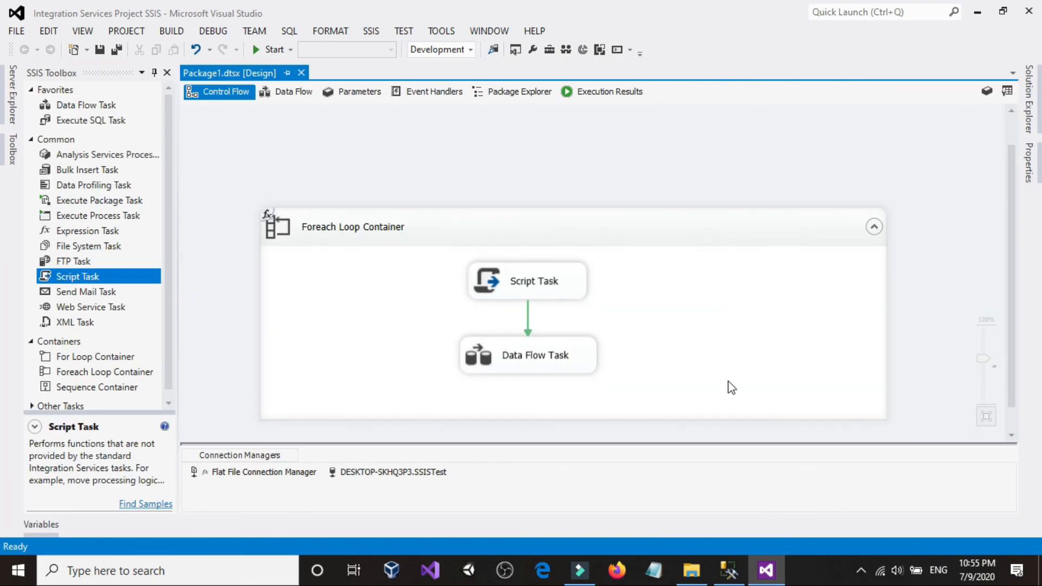
Switch to SQL Server Management Studio, rerun the dbo.Customers select query and review the last rows of the results.
left_click(680, 564)
left_click(730, 570)
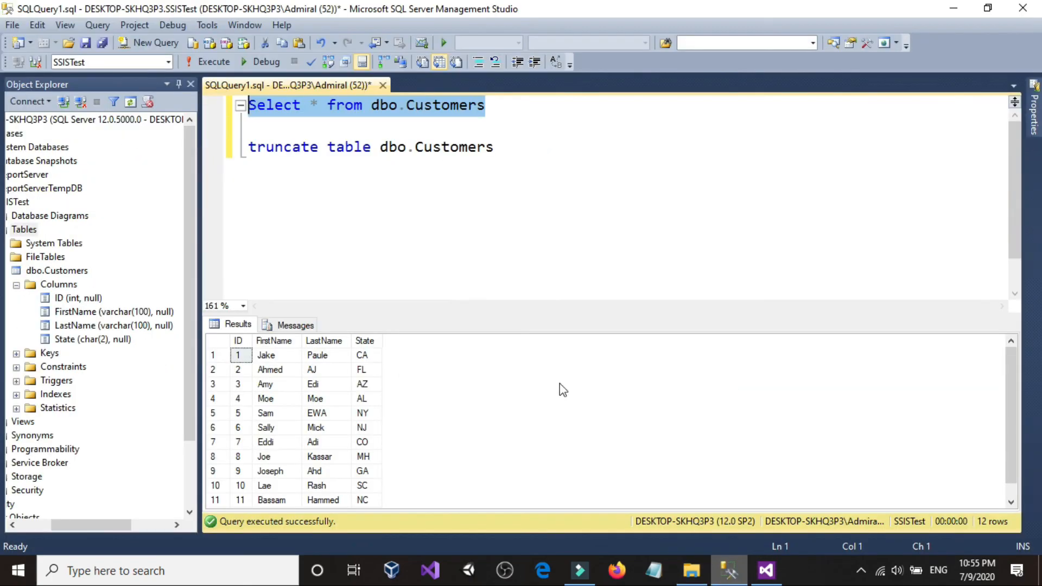
left_click(209, 61)
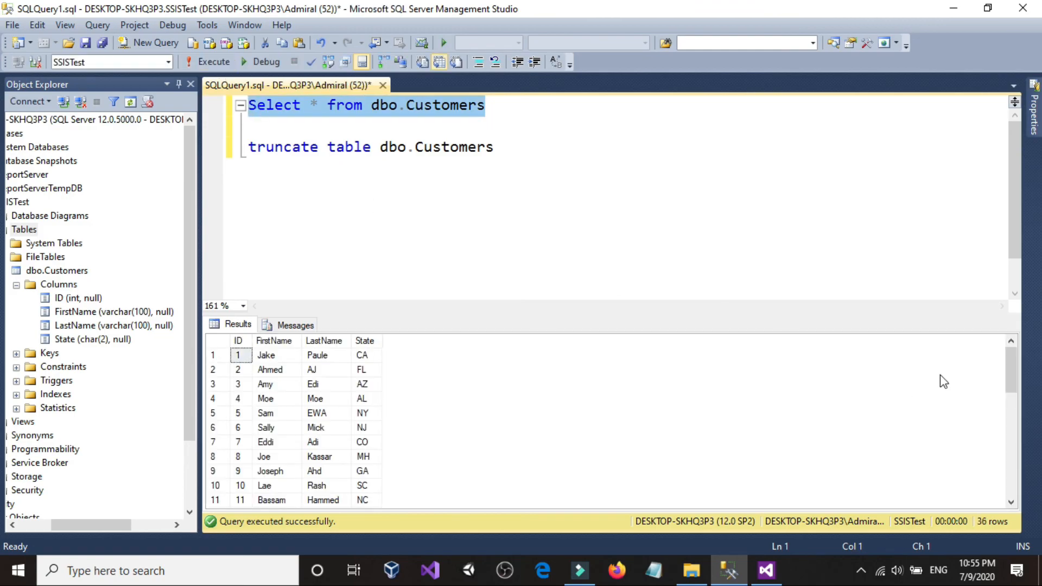
left_click_drag(1011, 375, 1011, 474)
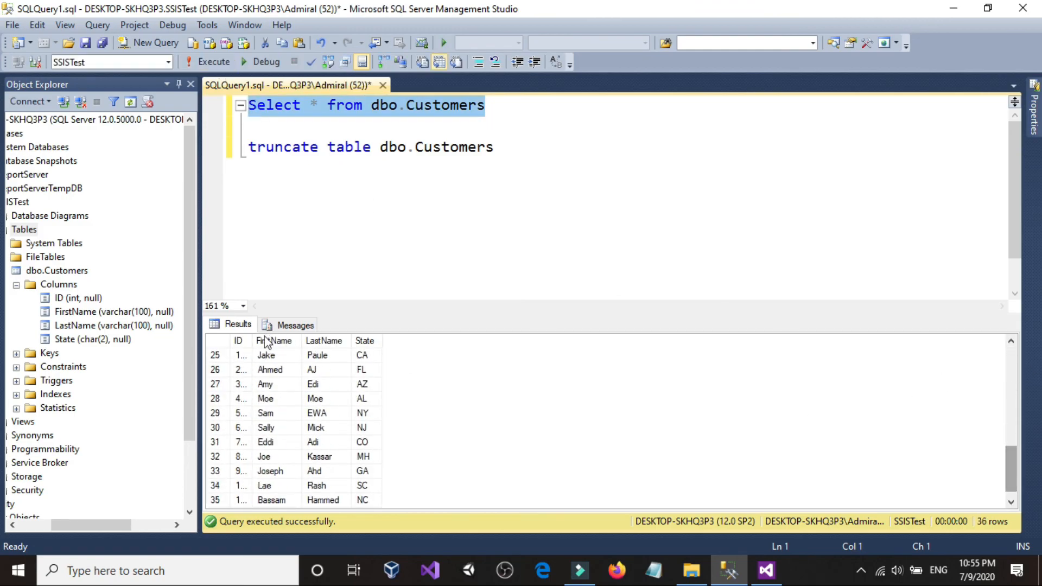
Widen the ID column of the query results to read the full IDs, and return to Visual Studio.
left_click_drag(253, 340, 362, 341)
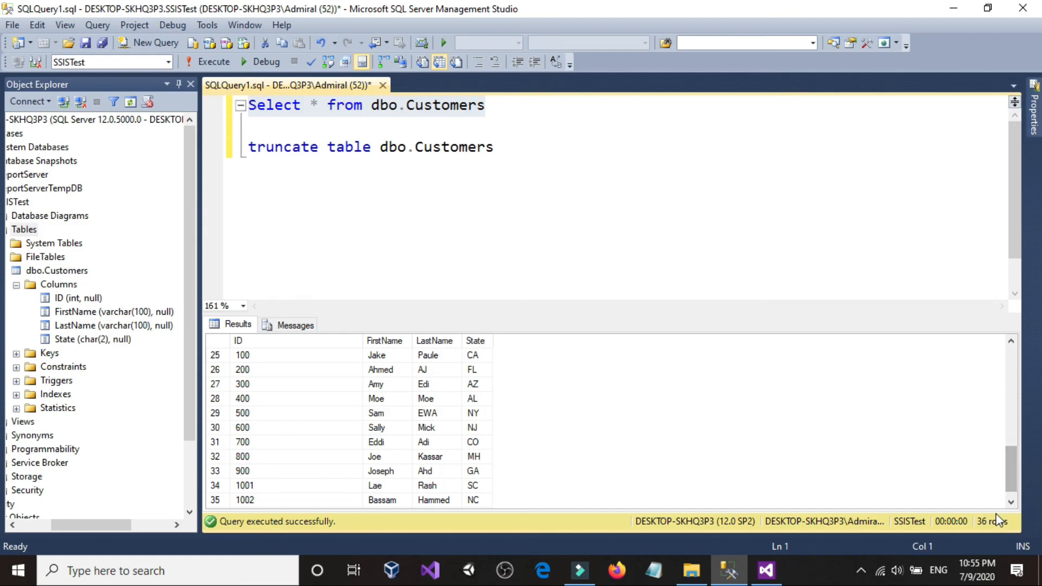
left_click_drag(1009, 475, 939, 323)
left_click(494, 146)
left_click(766, 570)
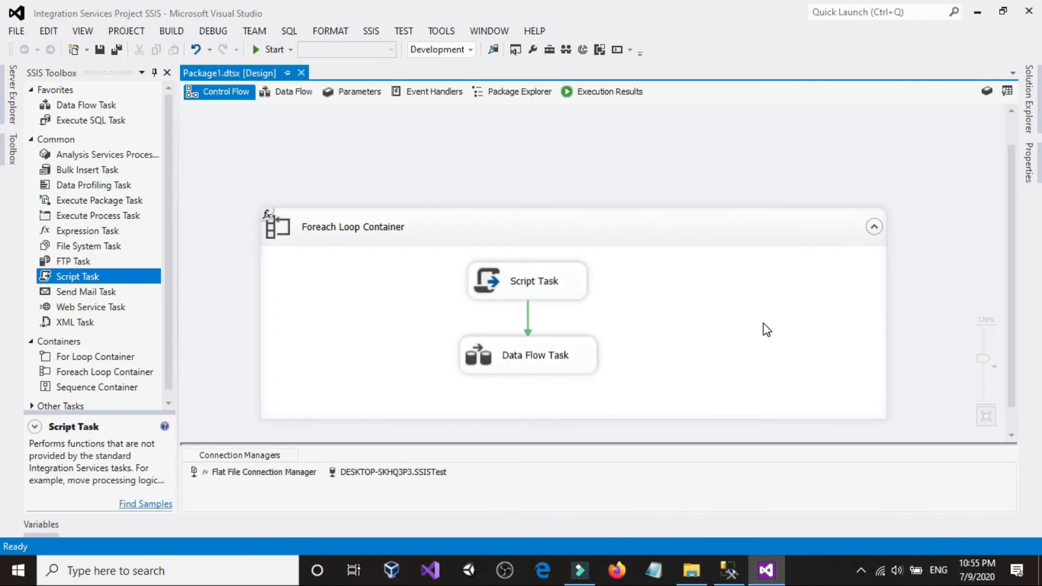